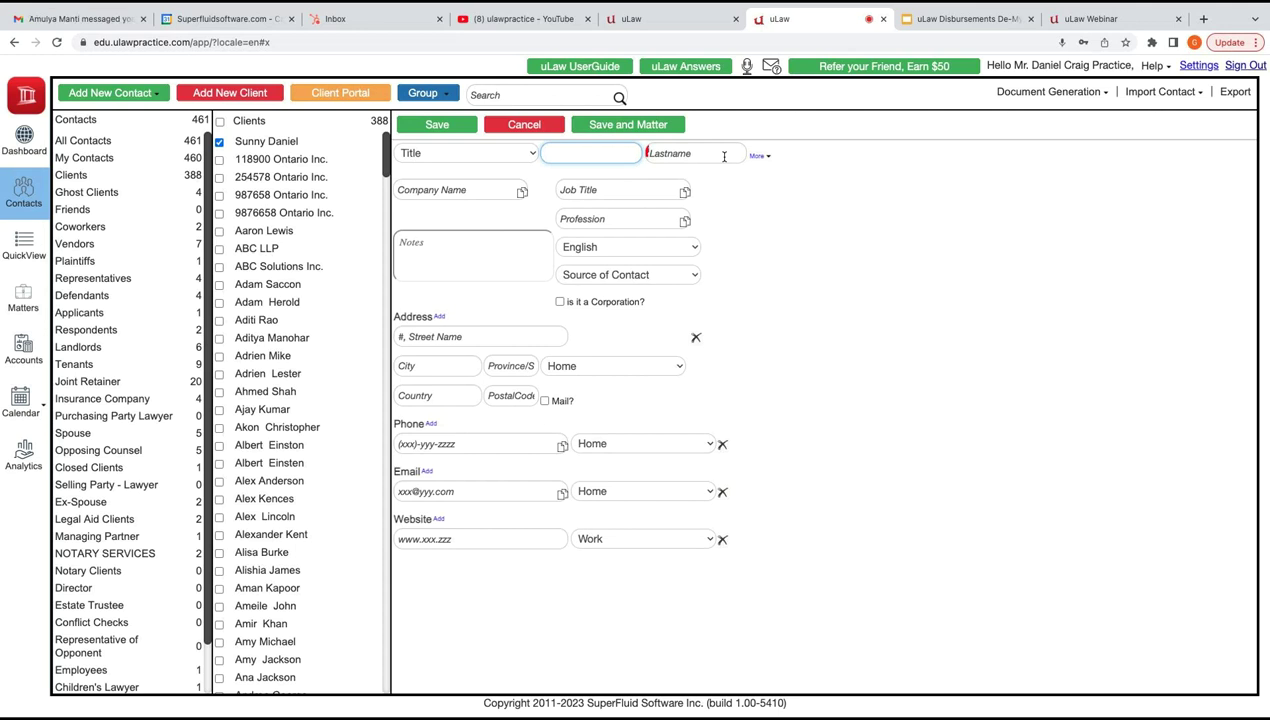
Enter the new client's first and last name, choose a source of contact, and save the client with a new matter.
text(Spider)
key(Tab)
text(Man)
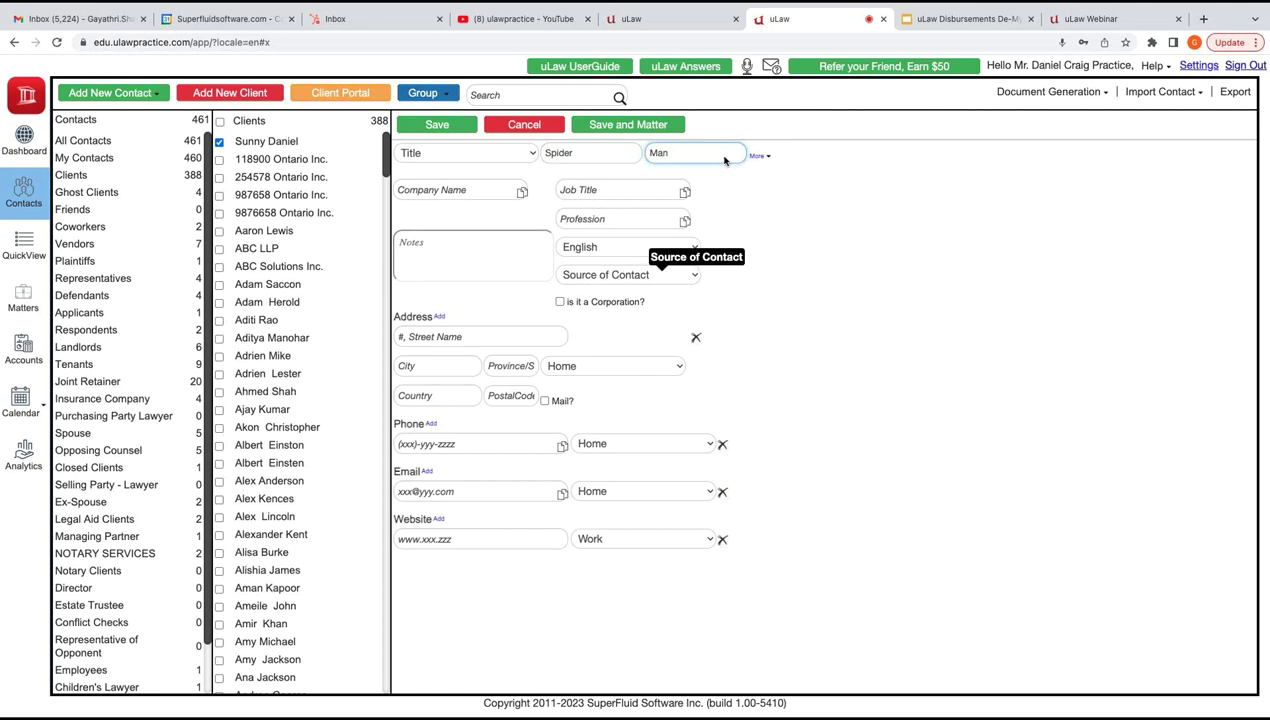
click(648, 275)
click(631, 362)
click(628, 125)
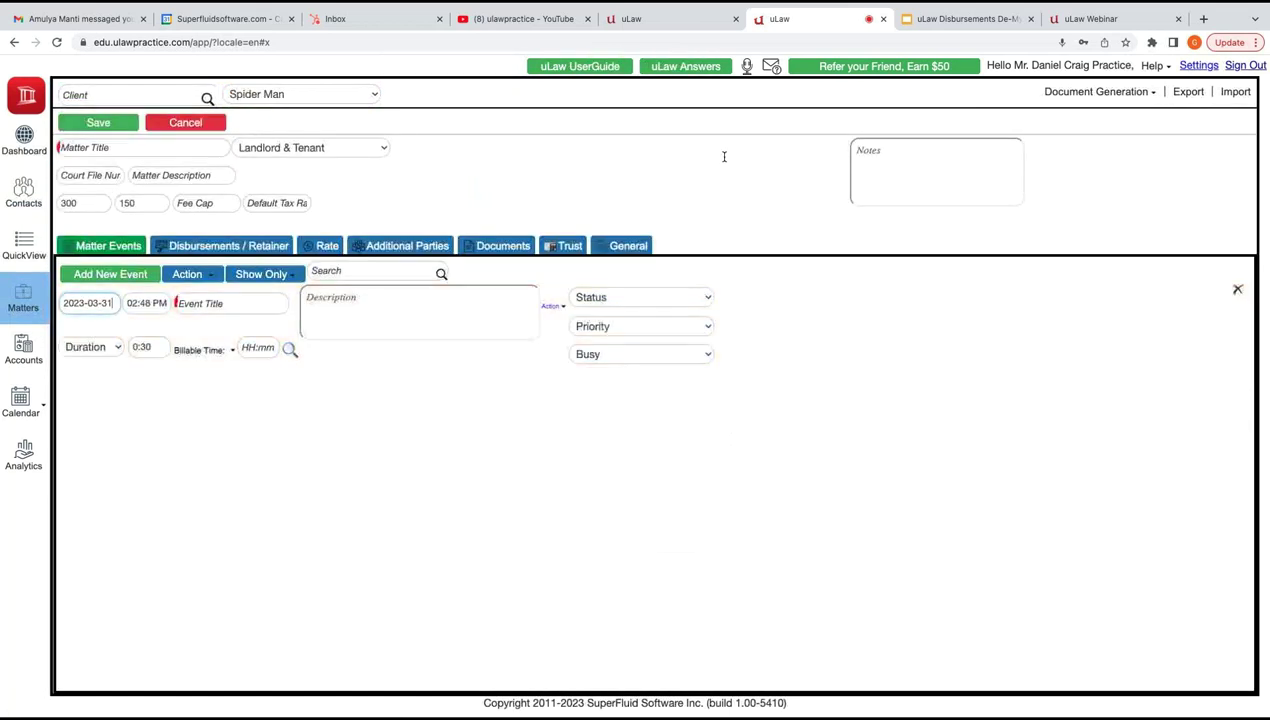
Title the new matter "Speeding Ticket".
text(Speedin)
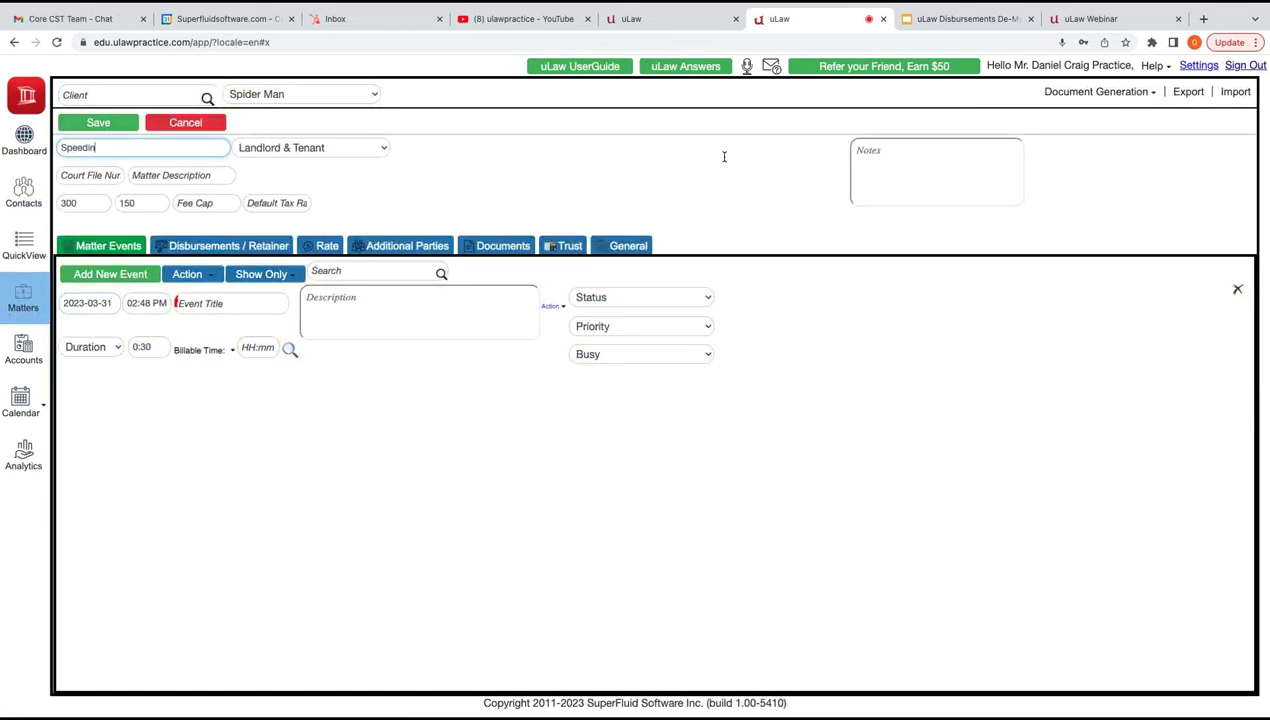
text(g Ticket)
key(Tab)
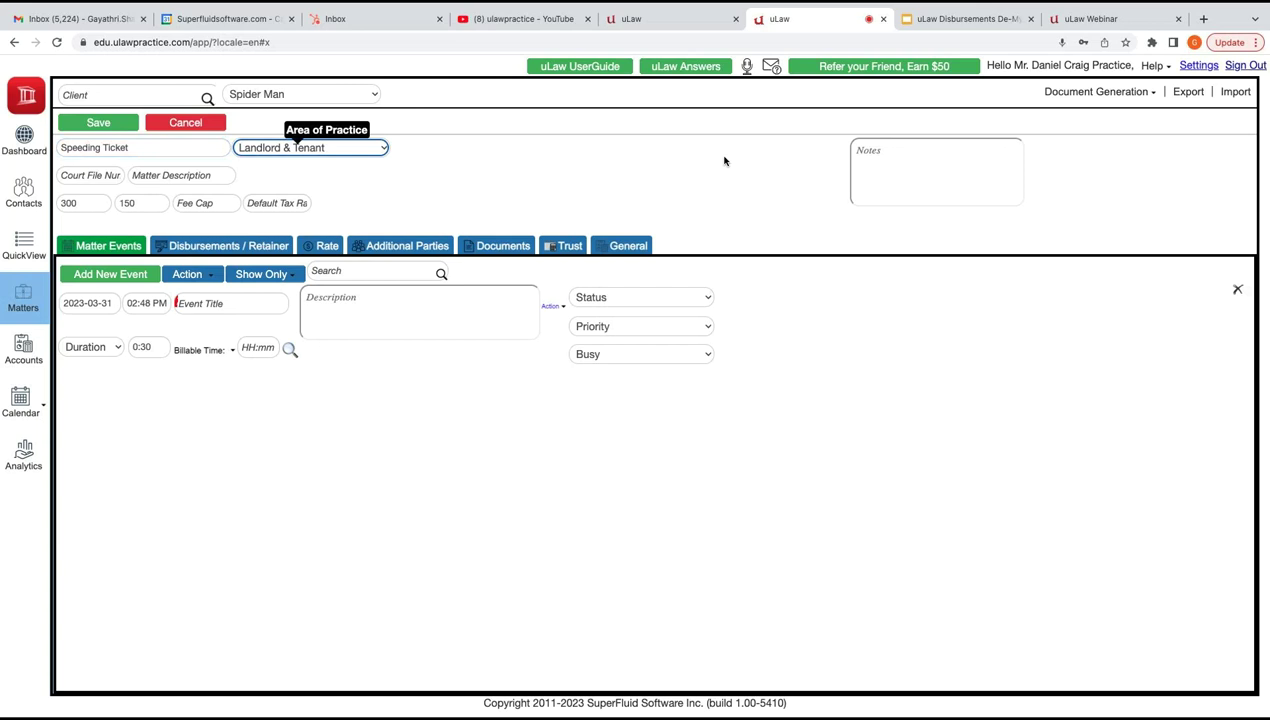
Set the matter's area of practice to Provincial Offences.
key(Down)
key(Down)
key(Down)
key(Down)
key(Down)
key(Down)
key(Down)
key(Down)
key(Down)
key(Down)
key(Down)
key(Down)
key(Down)
key(Down)
key(Down)
text(pe)
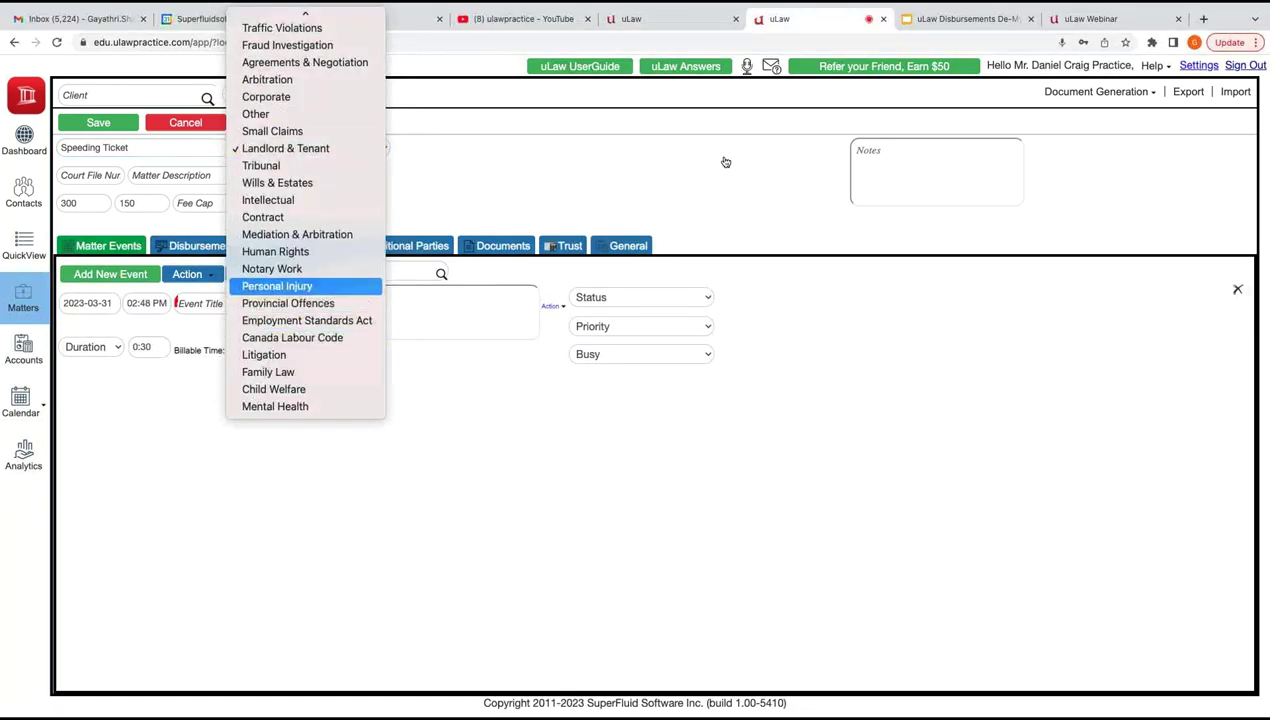
text(pr)
key(Return)
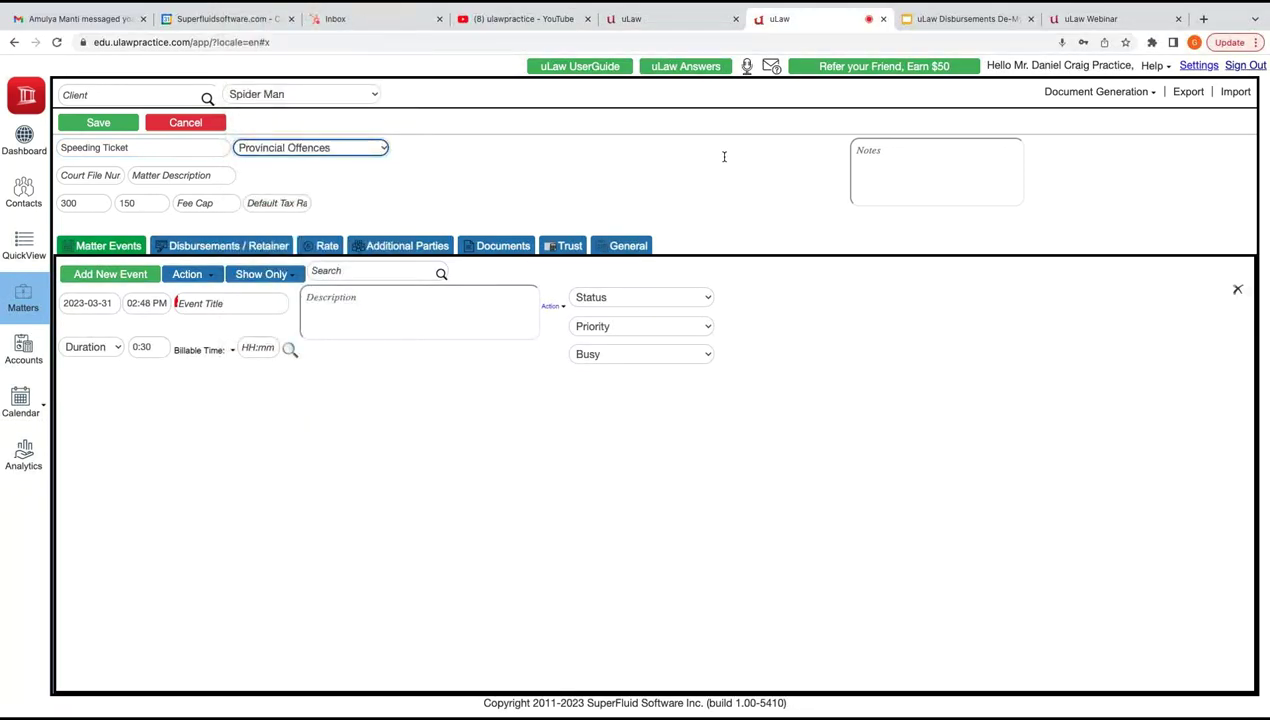
key(Tab)
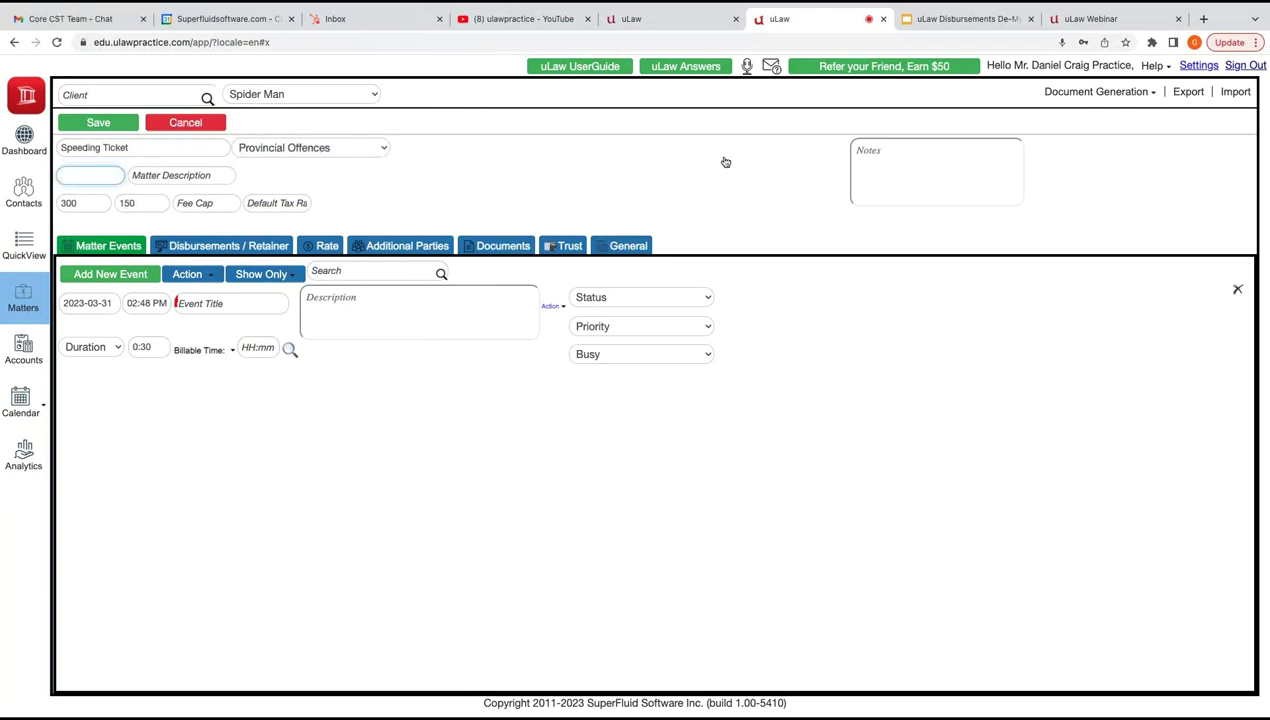
Set the matter's hourly rate to 250 and the assistant rate to 100, and save the matter.
key(Tab)
text(25)
key(Tab)
key(shift+Tab)
text(250)
key(Tab)
text(100)
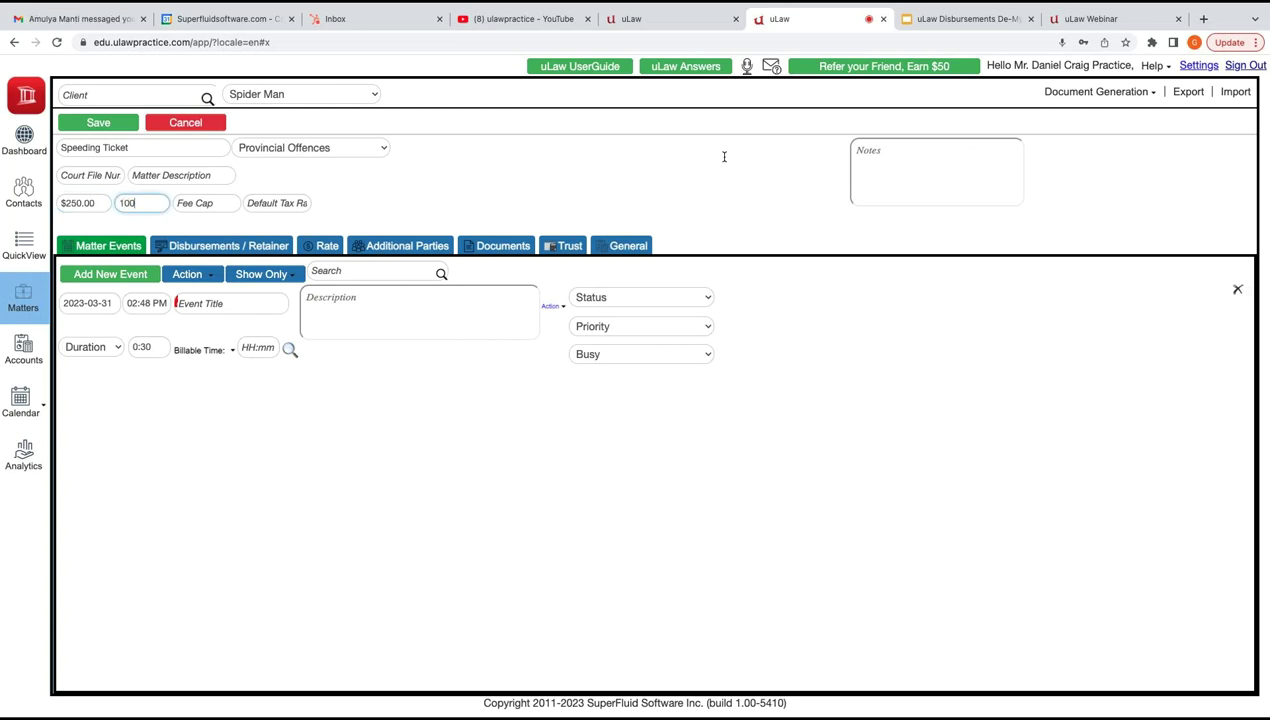
key(Tab)
key(Return)
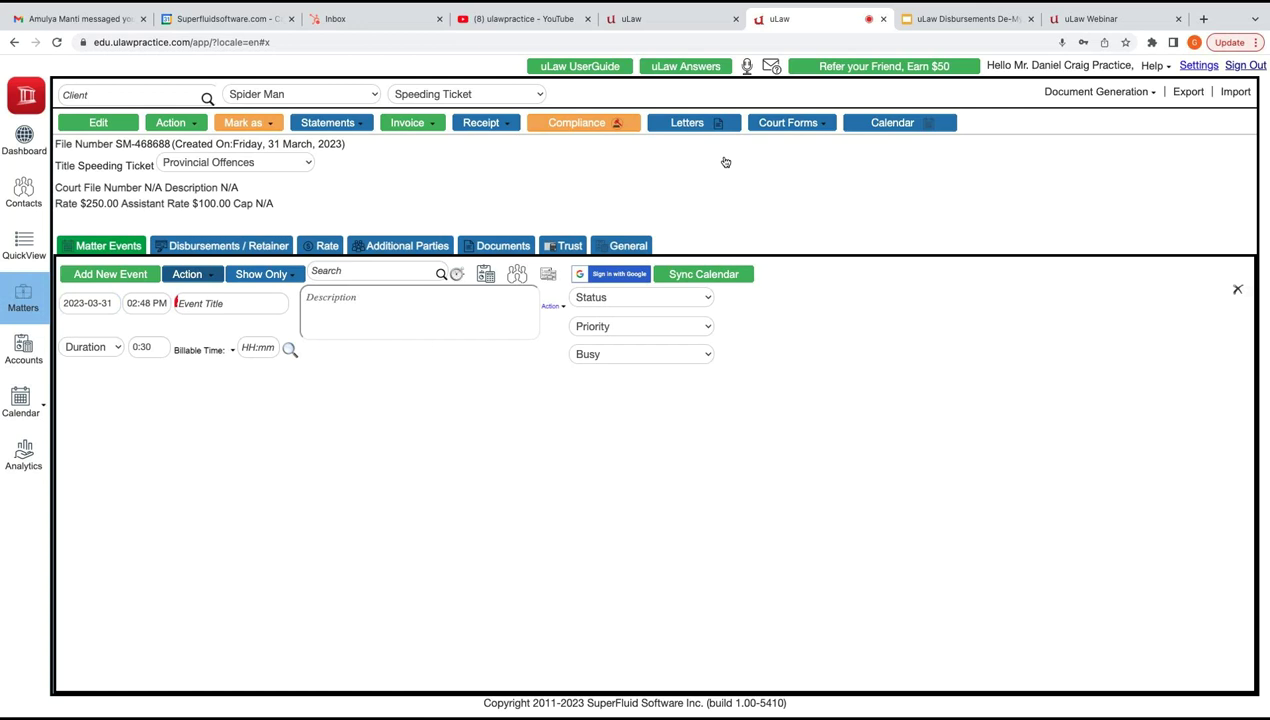
Add a matter event titled "Legal Fees - Consultation" with 0:30 of billable time and save it.
text(Legal)
key(Tab)
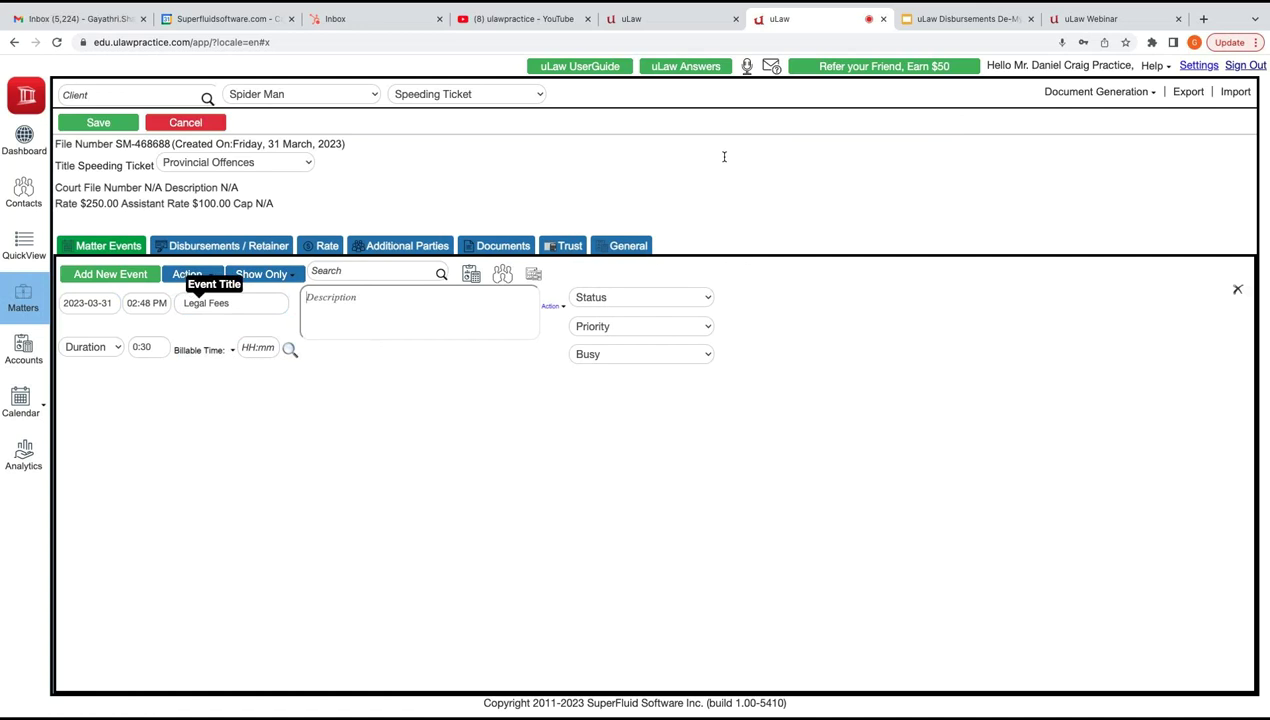
key(BackSpace)
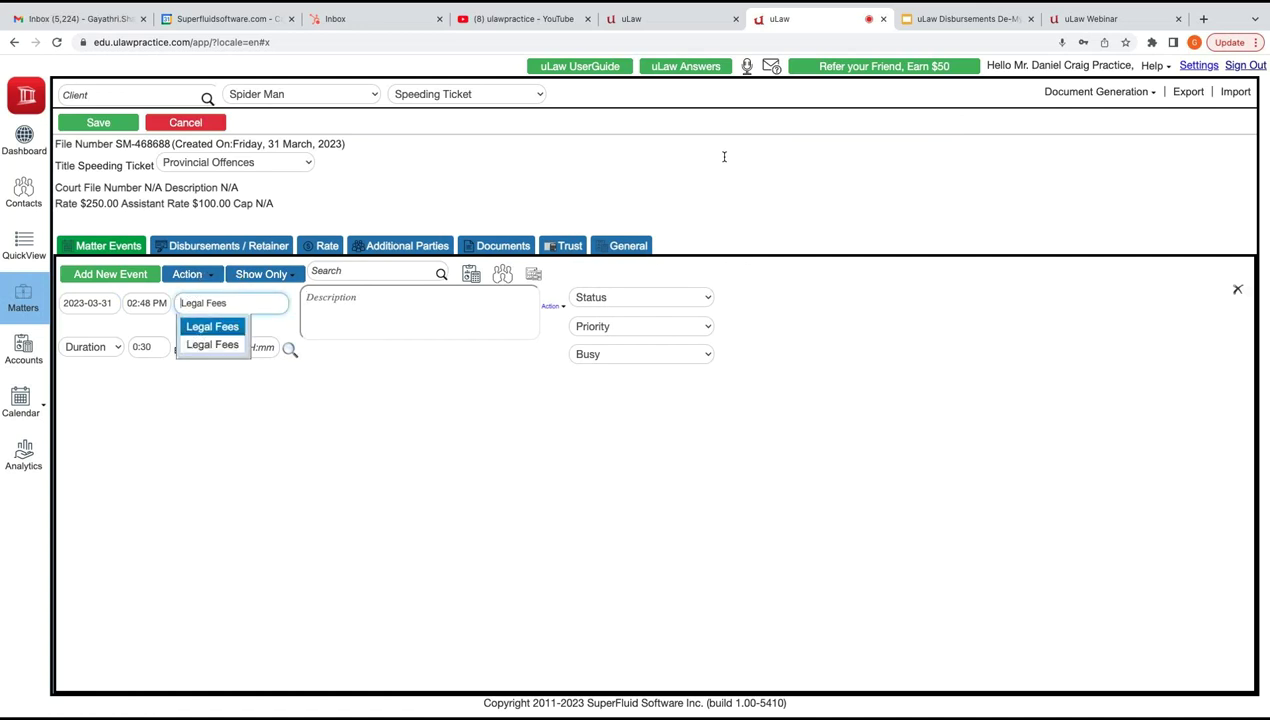
text(-)
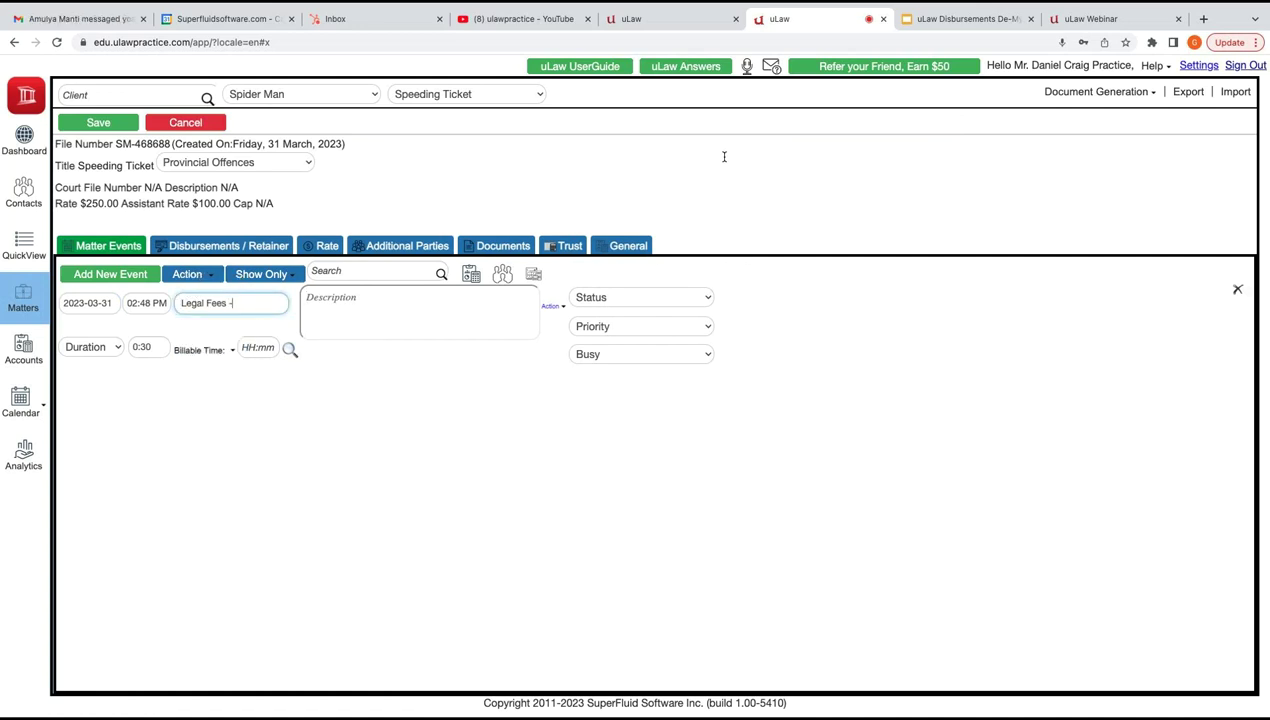
text( Consultation)
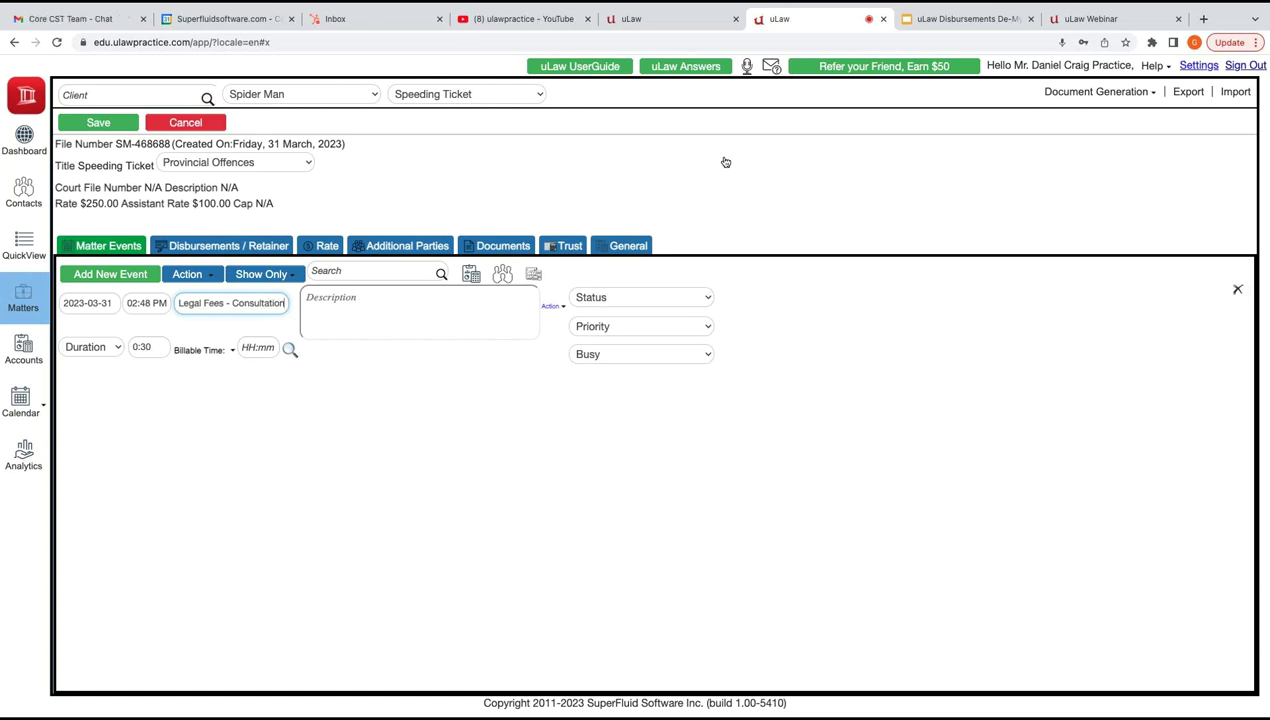
click(260, 348)
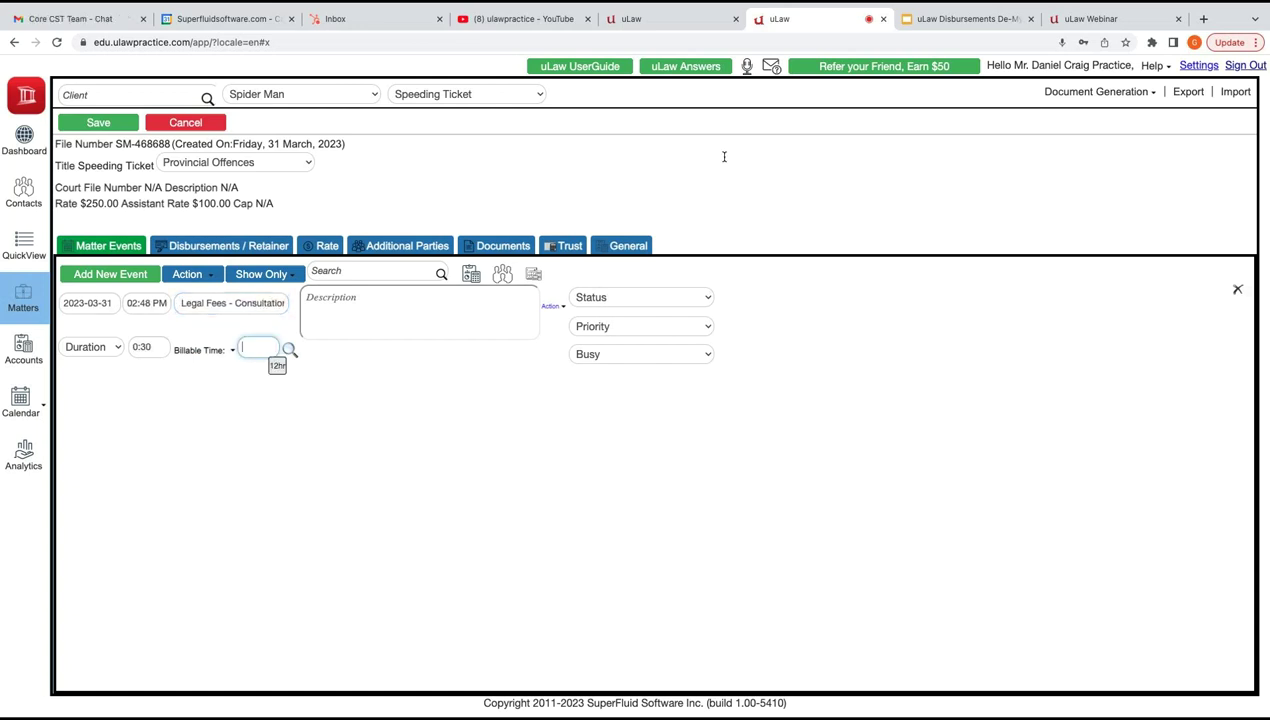
click(232, 350)
key(Return)
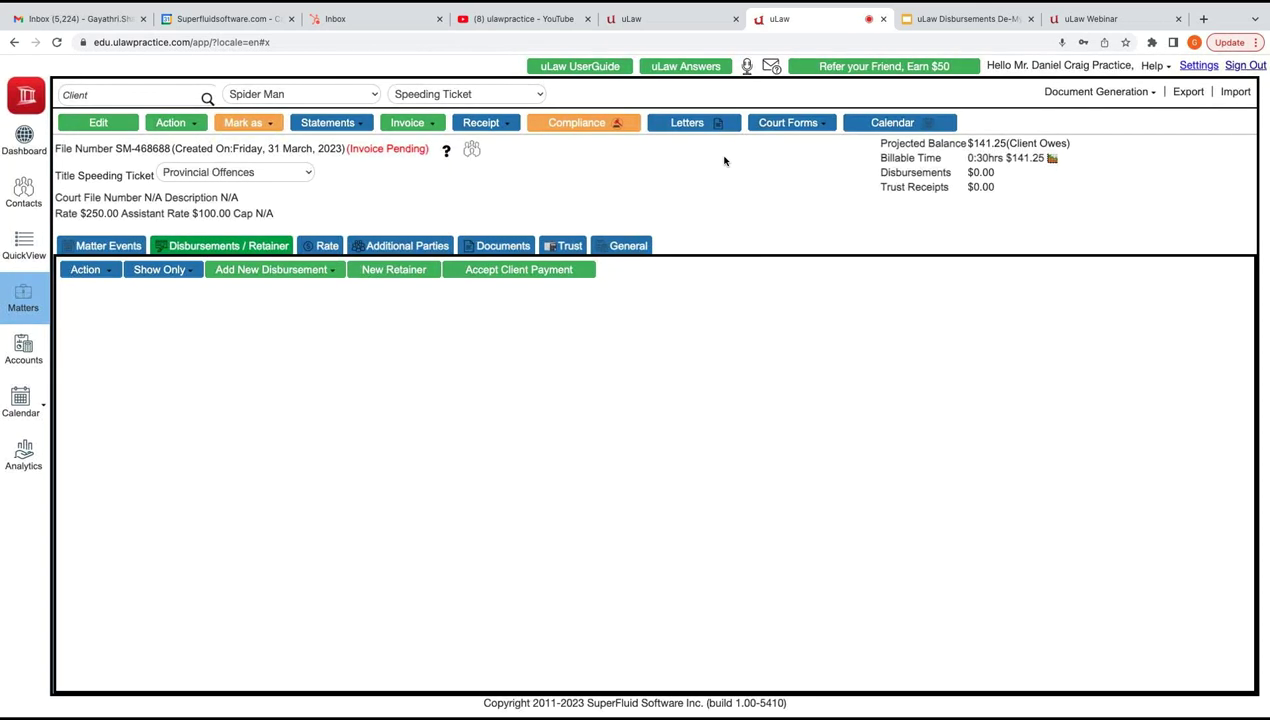
click(275, 270)
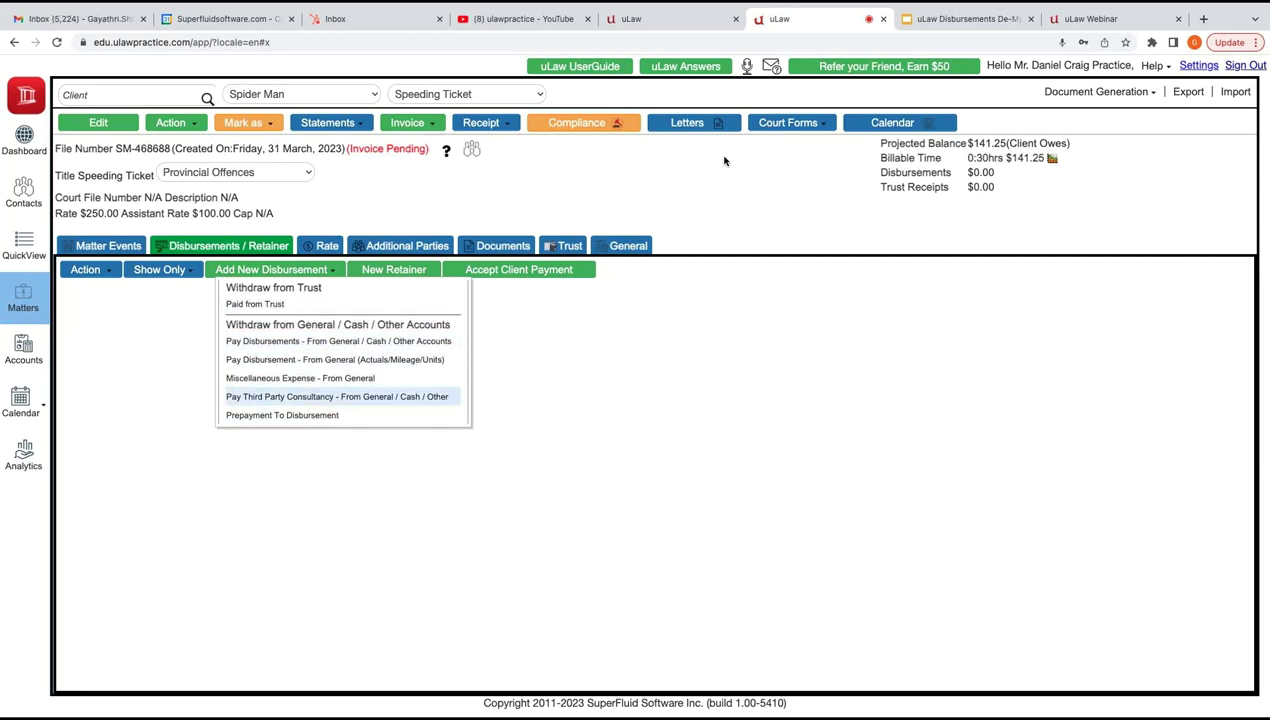
key(Up)
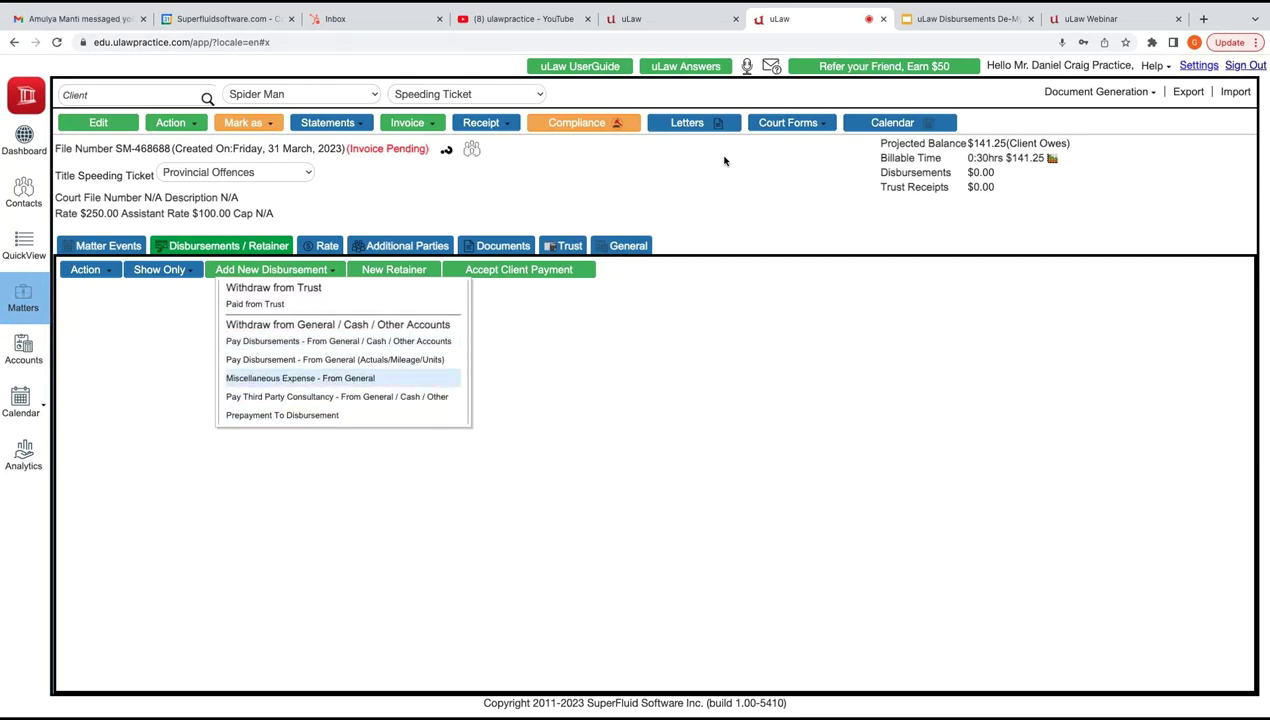
click(725, 161)
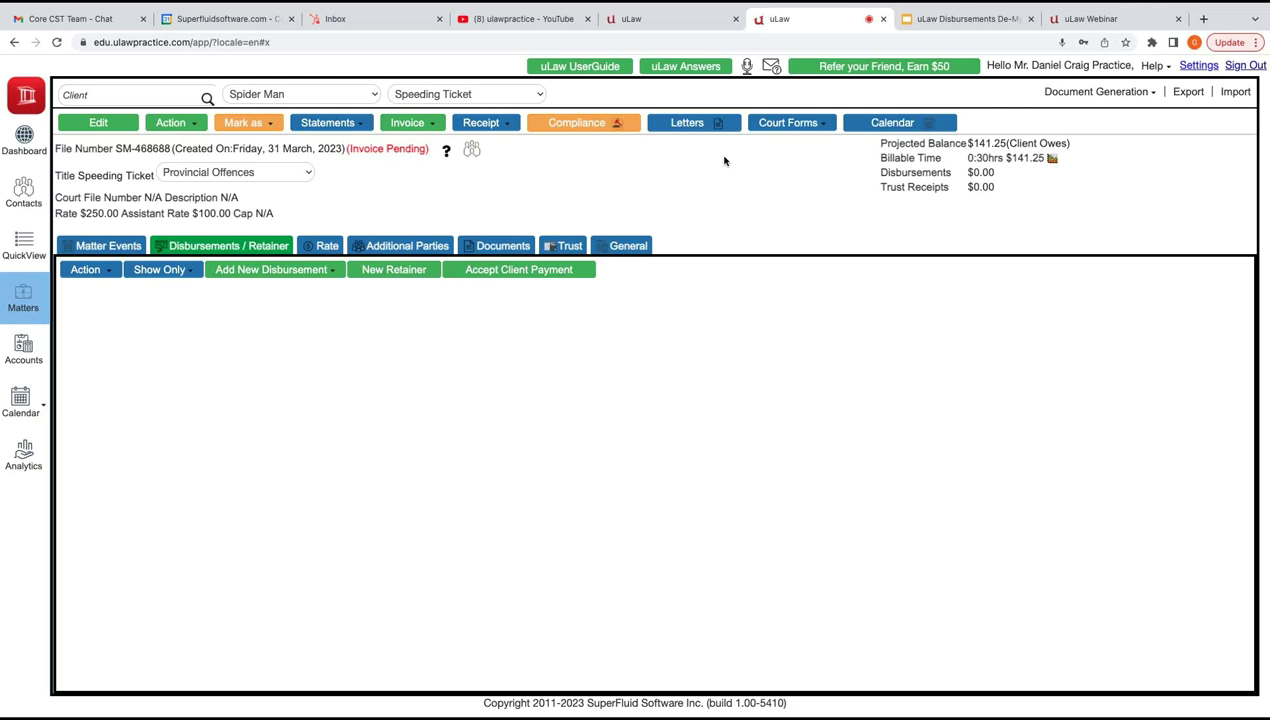
Start a new client retainer of $250.00 with Email Transfer as the method of payment.
click(394, 270)
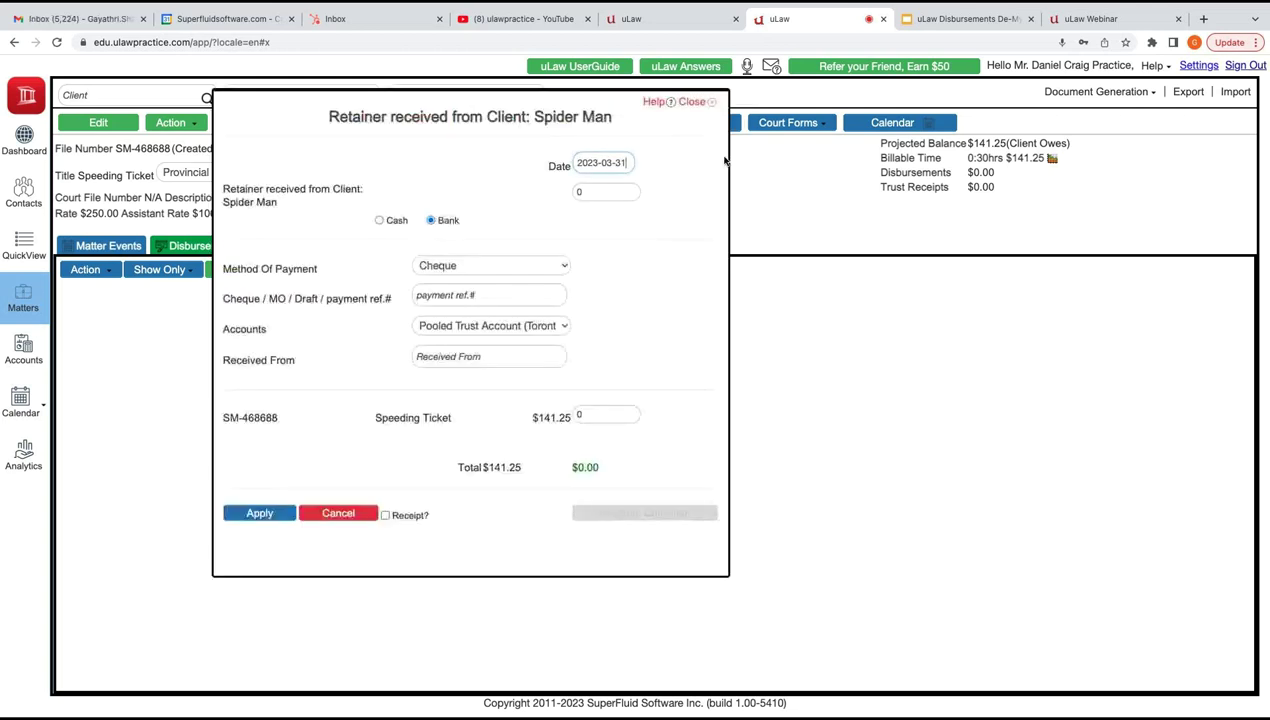
key(Tab)
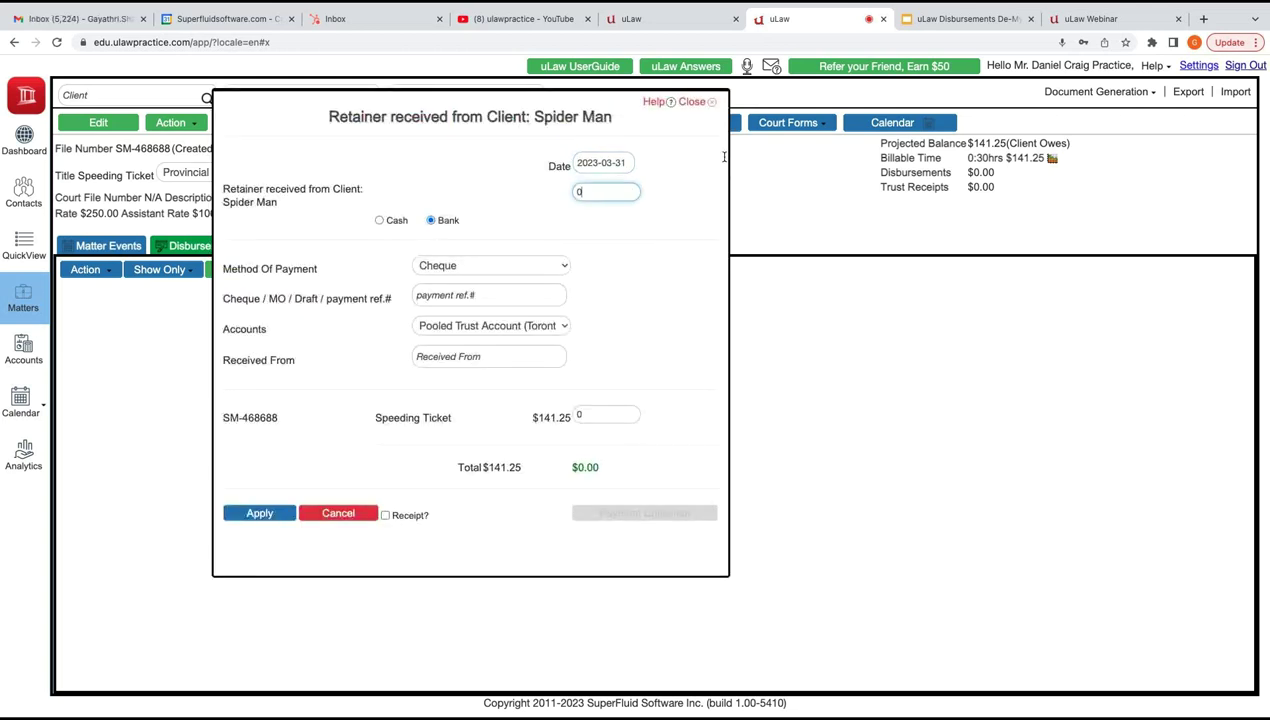
text(250)
key(Tab)
key(space)
key(Down)
key(Down)
key(Down)
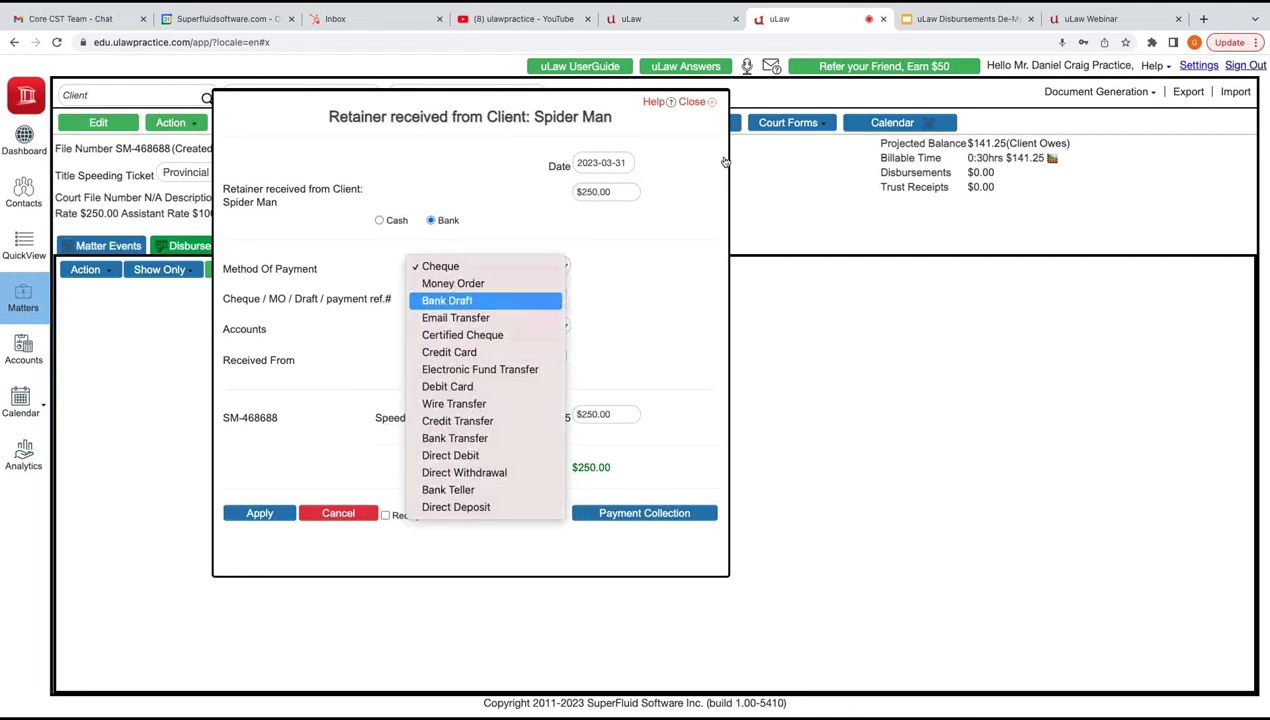
key(Return)
key(Tab)
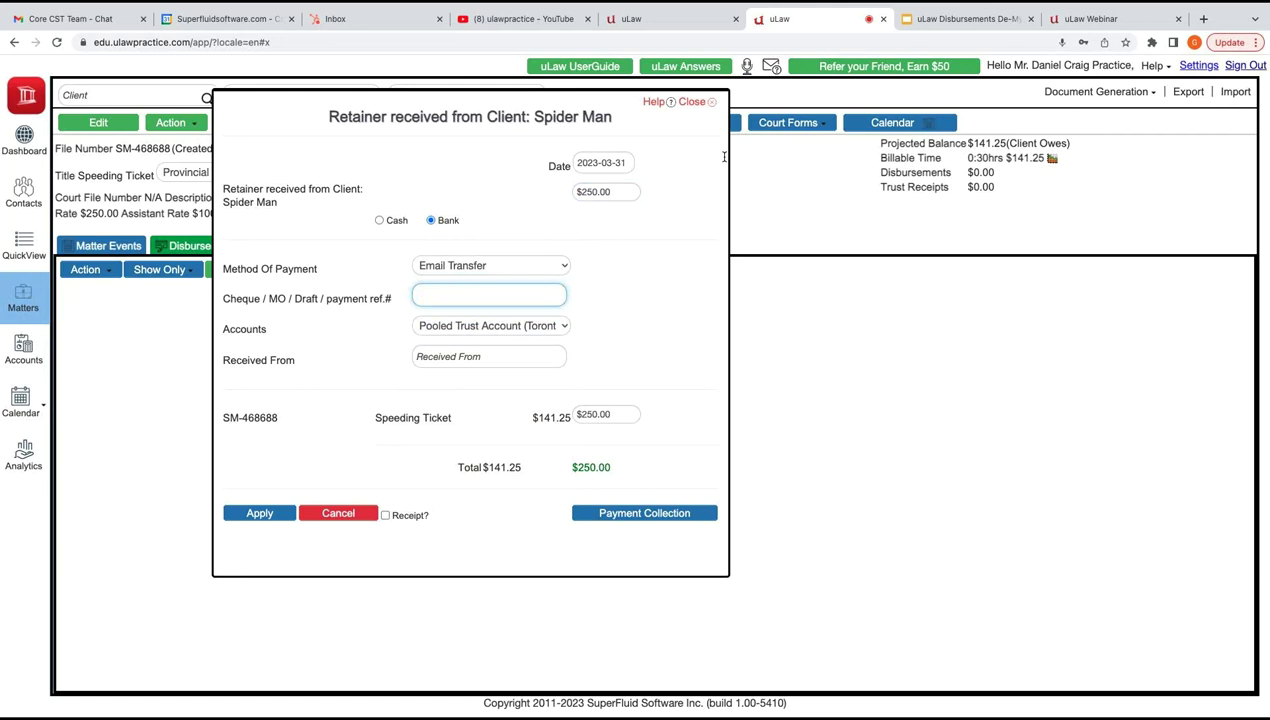
Enter ***UYG as the retainer's payment reference, fill in the client's name as the payer, and apply the retainer.
text('''UYG)
key(Tab)
key(Tab)
text(Spider Man)
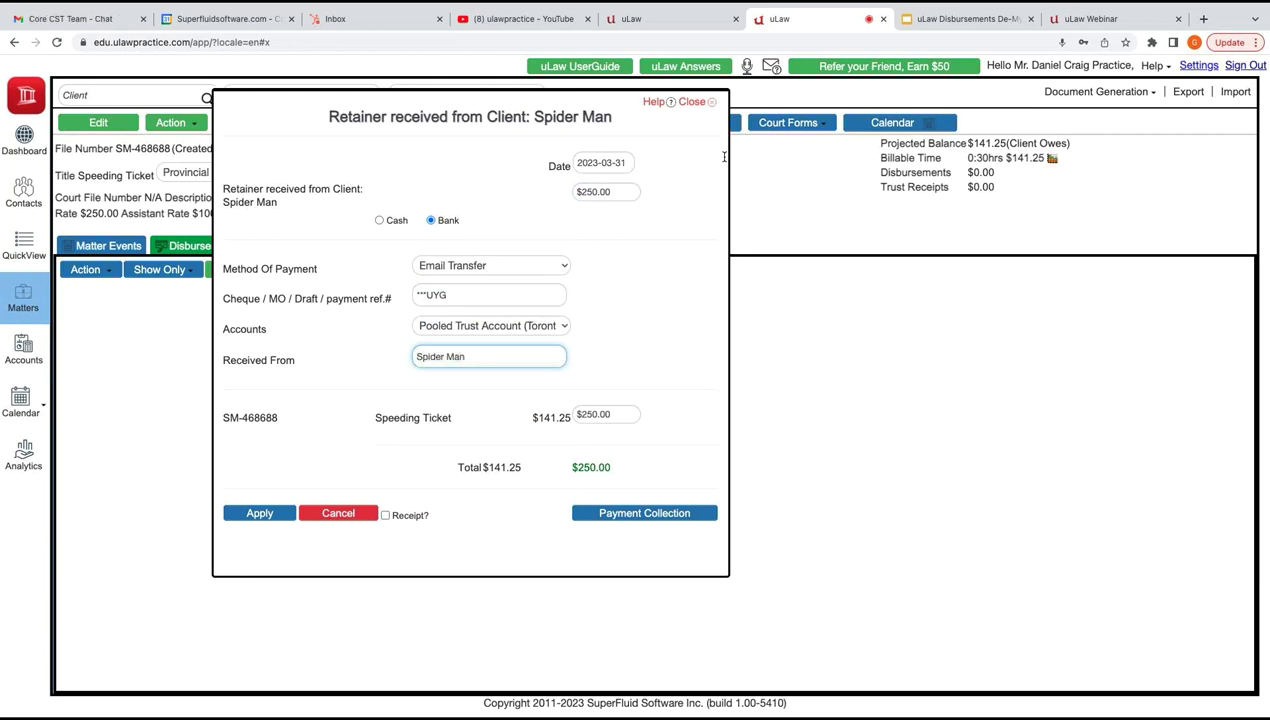
key(Tab)
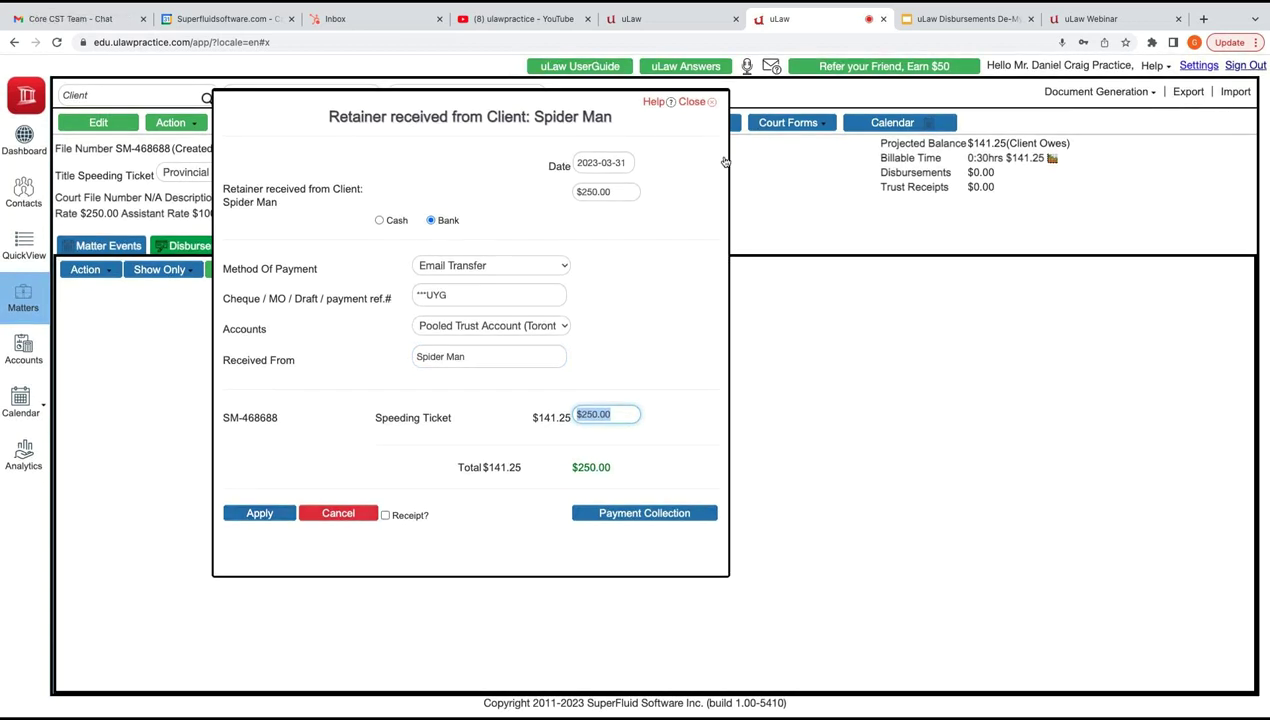
key(Return)
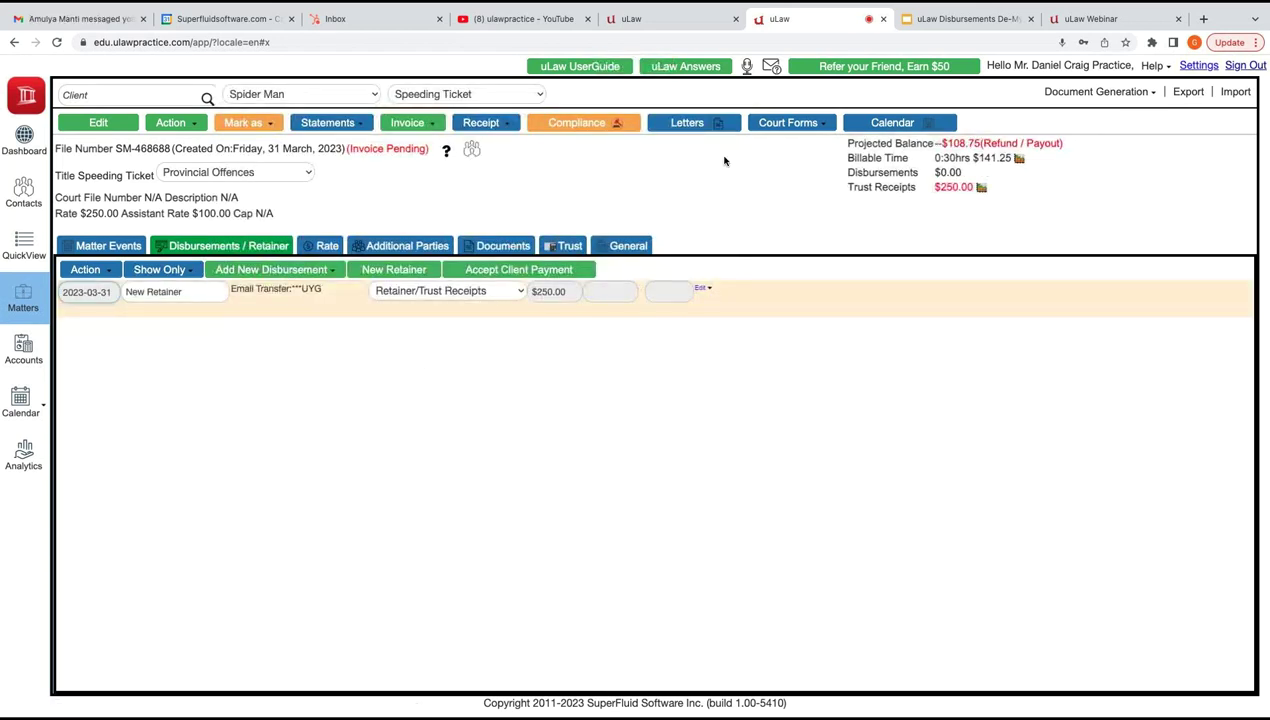
Start a new disbursement paid from trust with an amount of $150.00.
click(275, 270)
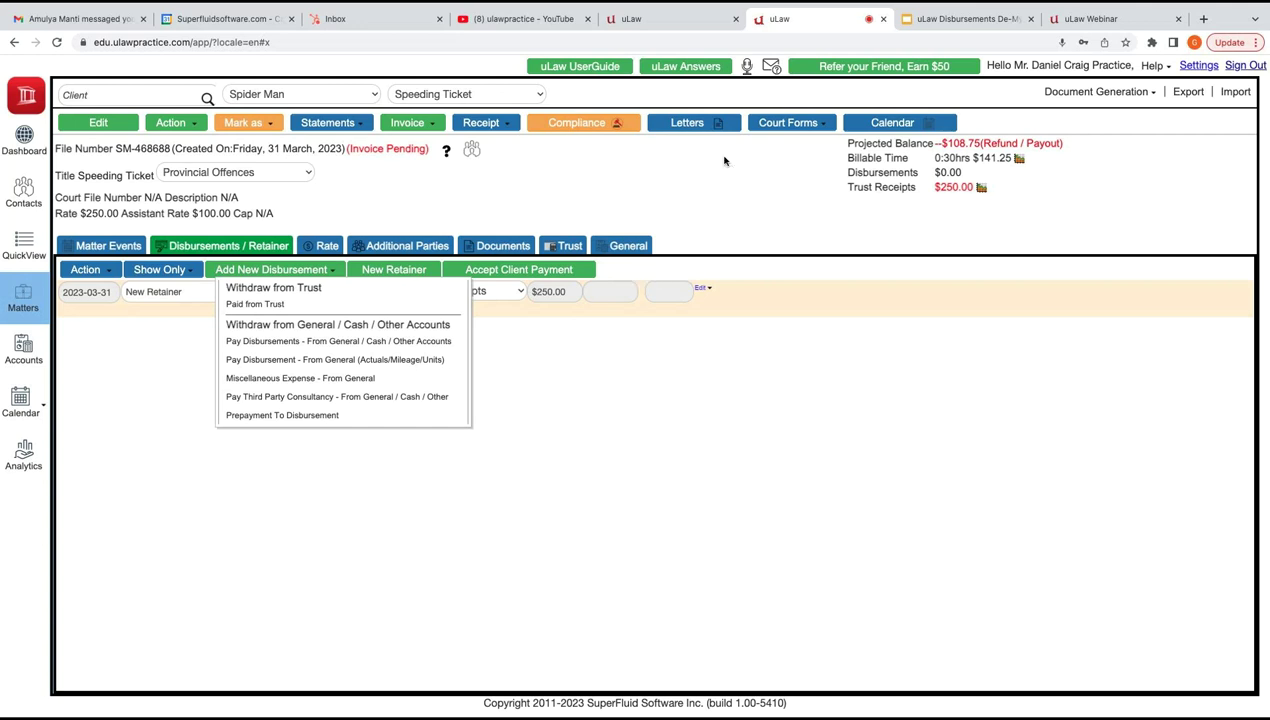
click(255, 304)
key(Tab)
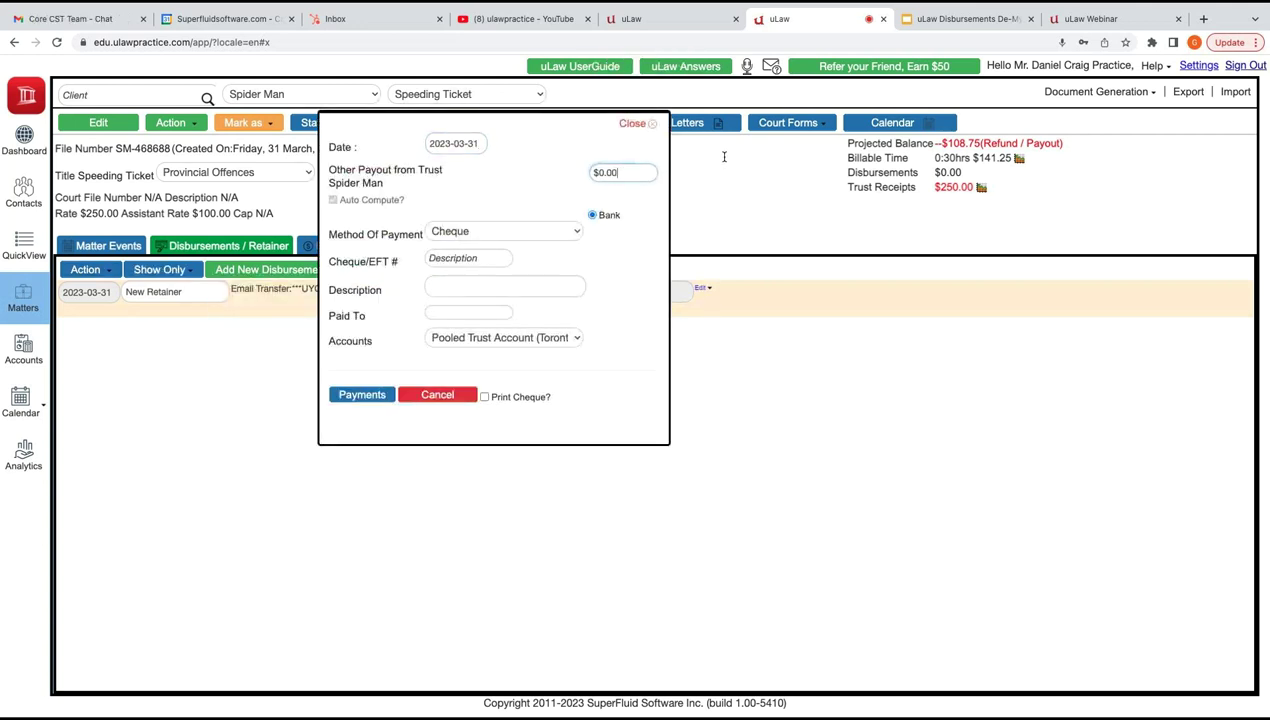
text(150)
key(Tab)
key(Tab)
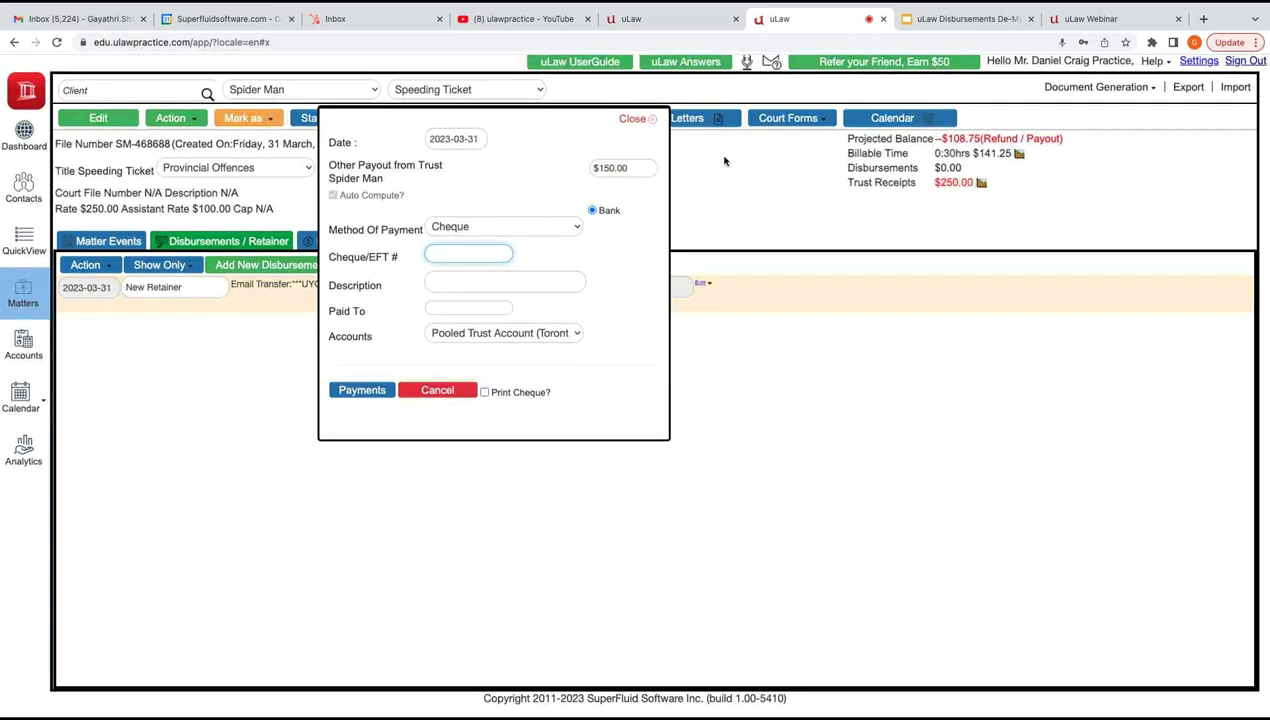
Set the trust payout's method of payment to Certified Cheque.
key(shift+Tab)
key(space)
key(Down)
key(Down)
key(Down)
key(Down)
key(Down)
key(Down)
key(Down)
key(Down)
key(Down)
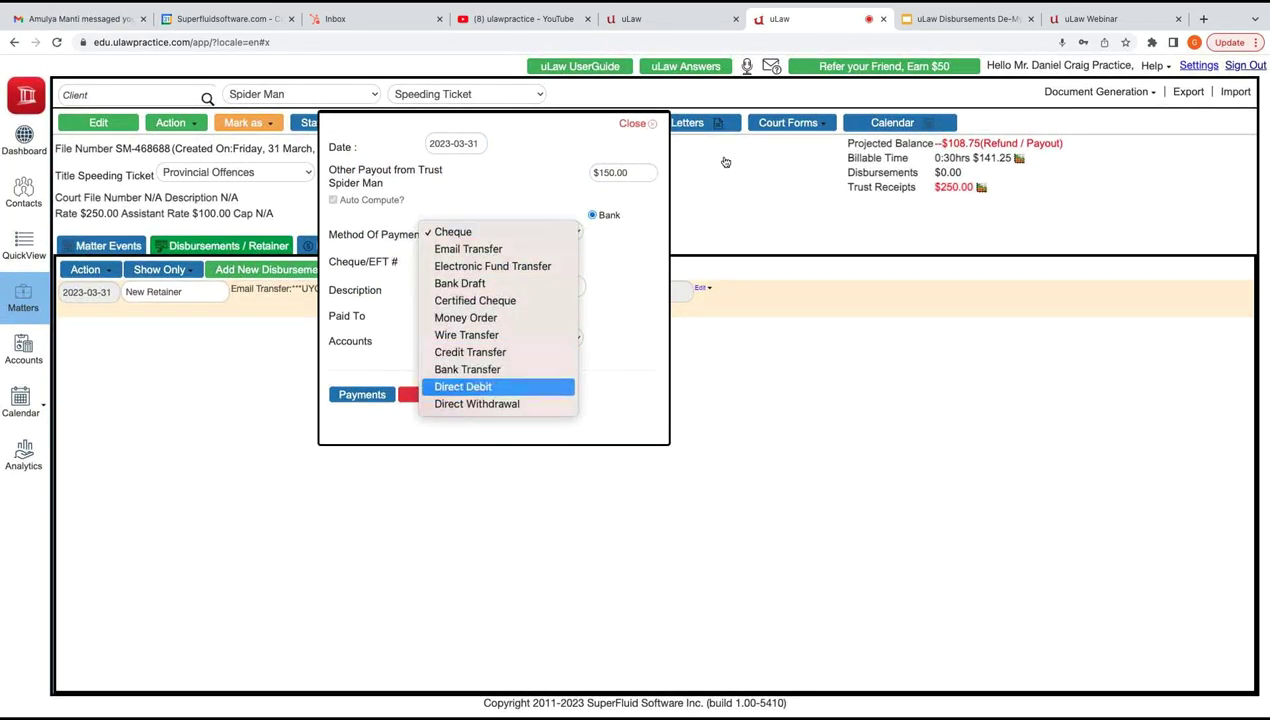
key(Down)
key(Up)
key(Up)
key(Up)
key(Up)
key(Up)
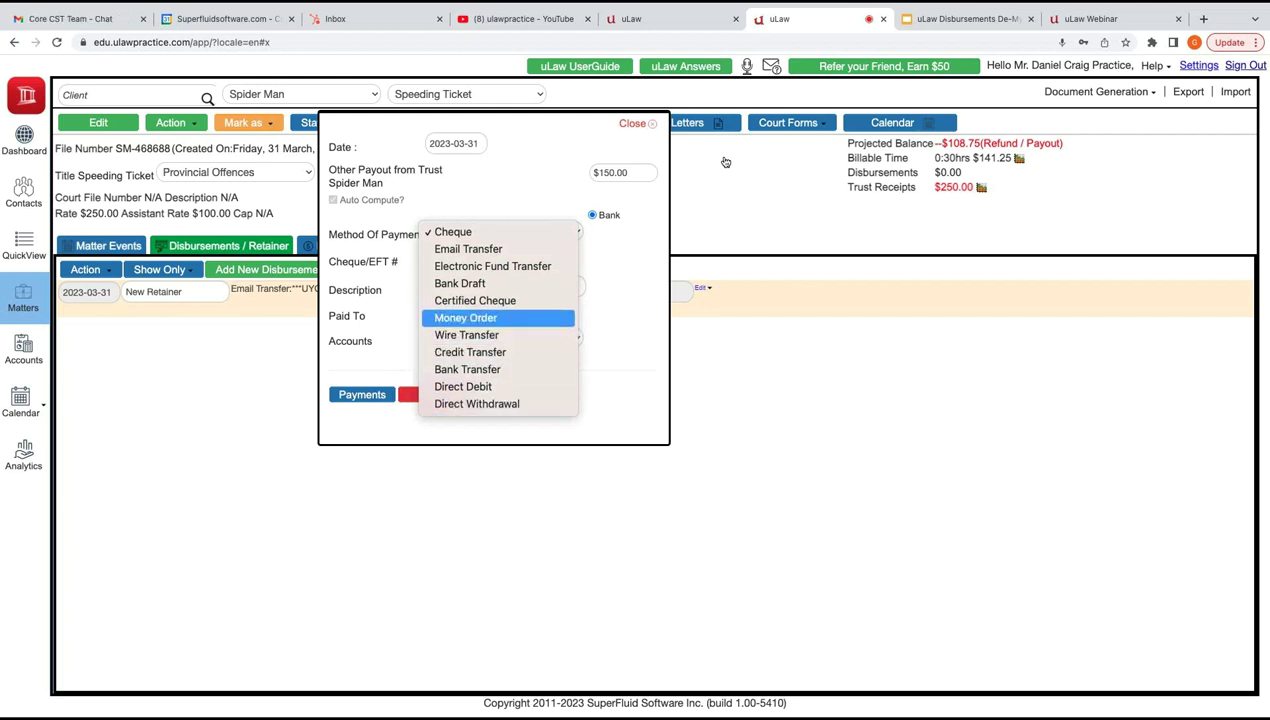
key(Up)
key(Return)
key(Tab)
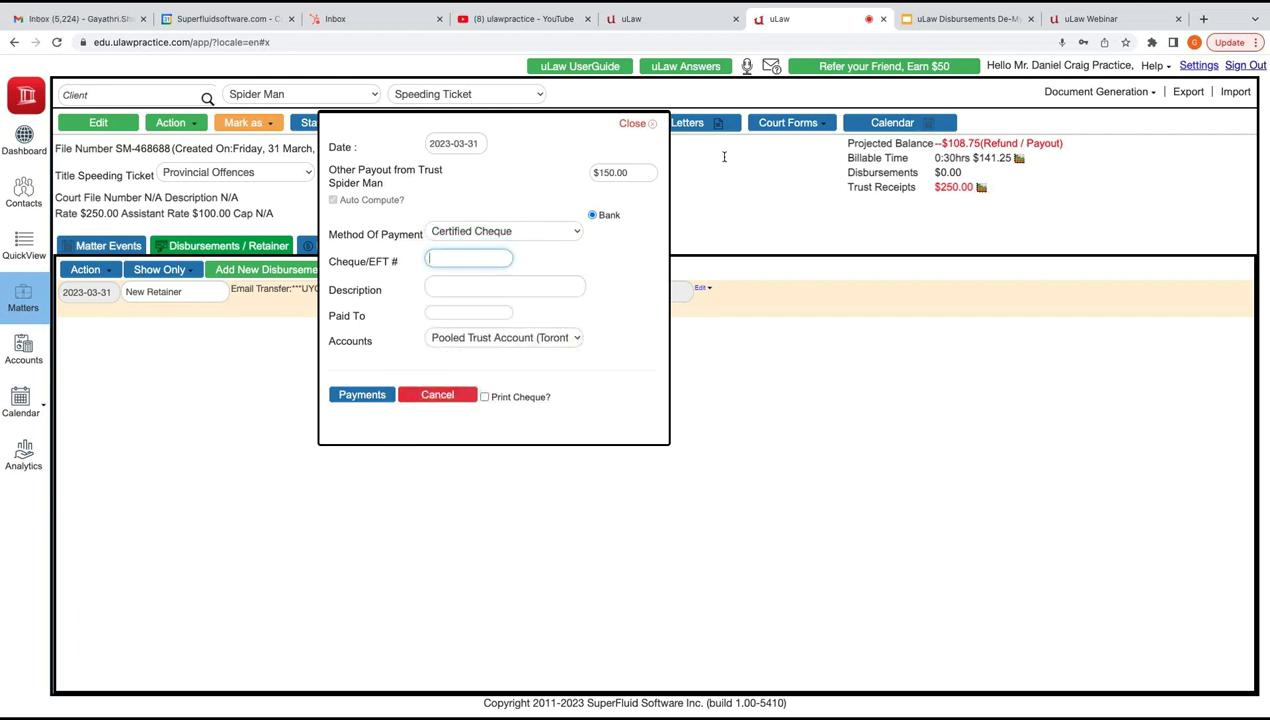
Enter cheque number 01245, the description "Filing defence/notice of intent to defend fee", and Court House Brampton as the payee.
text(01245)
key(Tab)
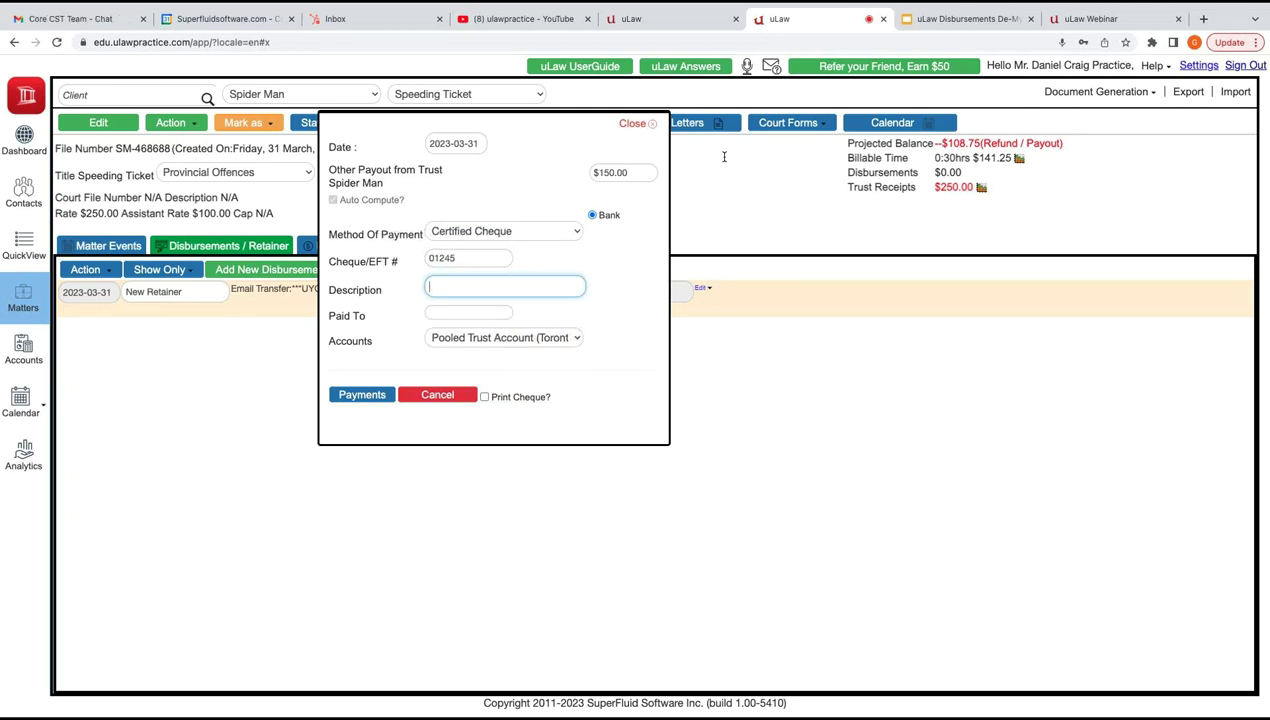
text(ing)
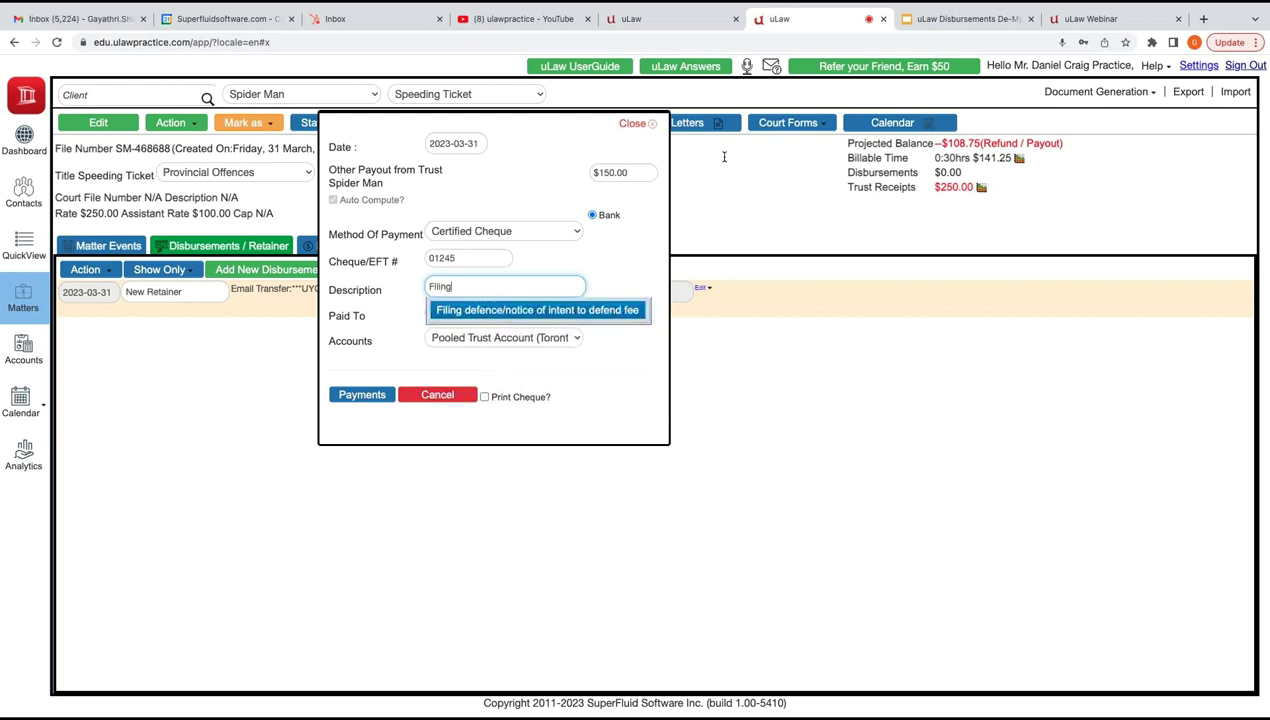
key(Return)
key(Tab)
text(Cours)
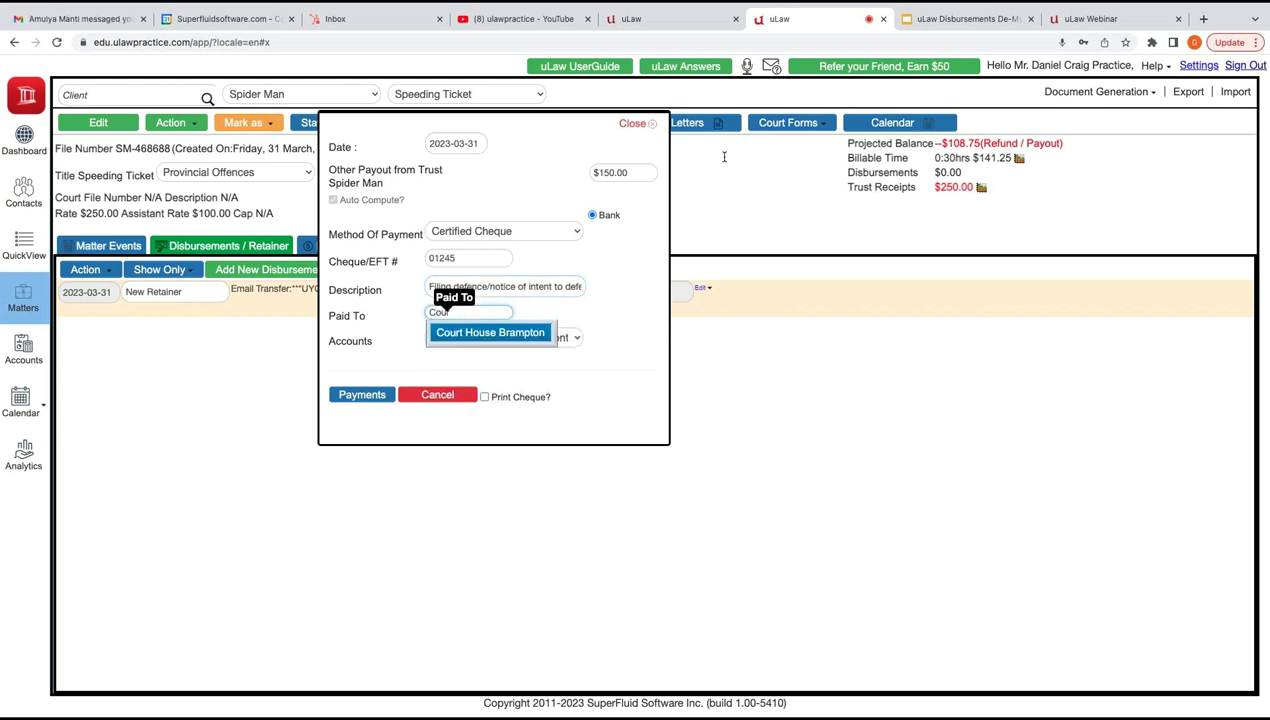
key(Return)
key(Tab)
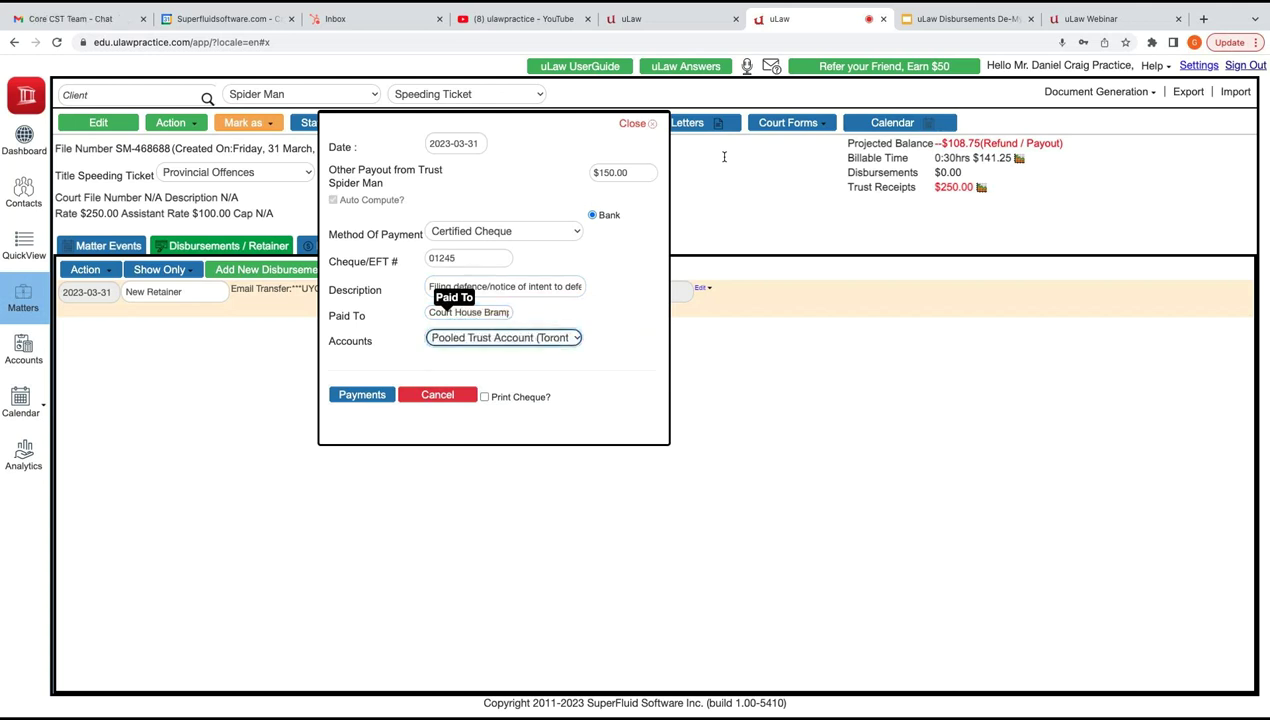
Record the $150.00 certified cheque payment from the Pooled Trust Account.
key(Tab)
key(Return)
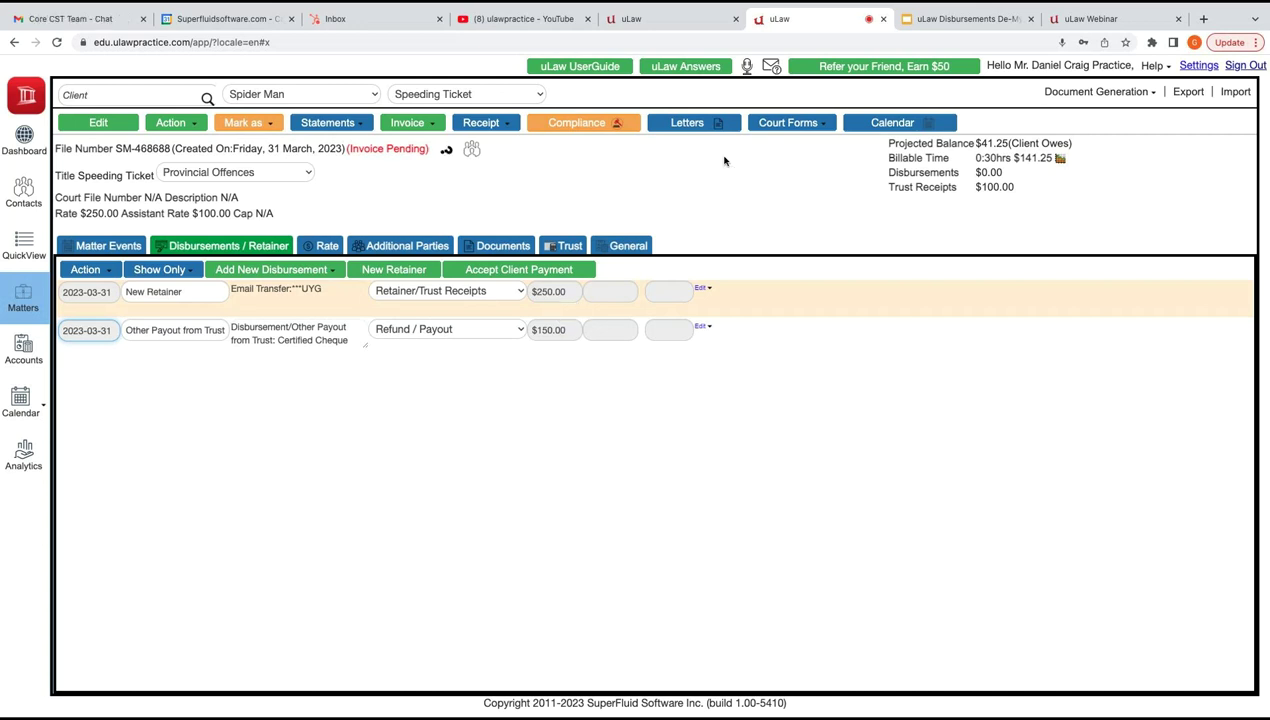
Review the matter's balances and disbursement types, reopen the $150.00 trust payout to examine its trust account options, and close it.
drag(1016, 188, 1051, 158)
click(886, 144)
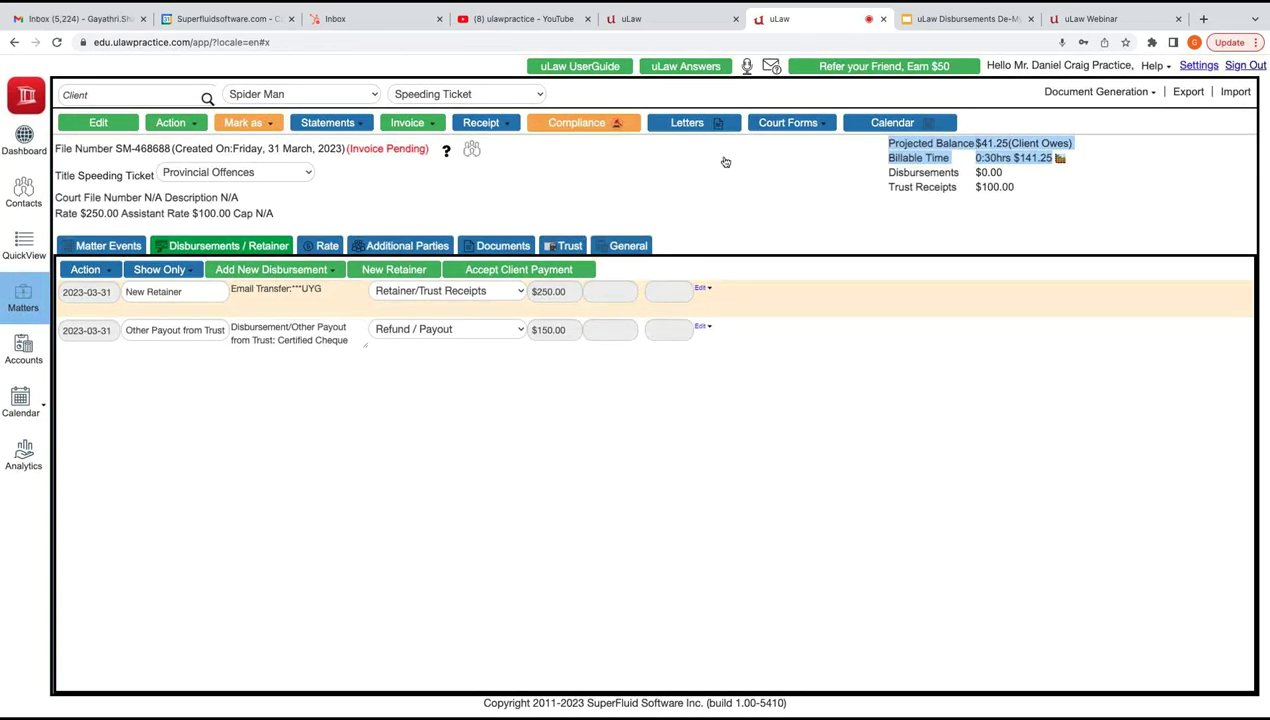
click(274, 270)
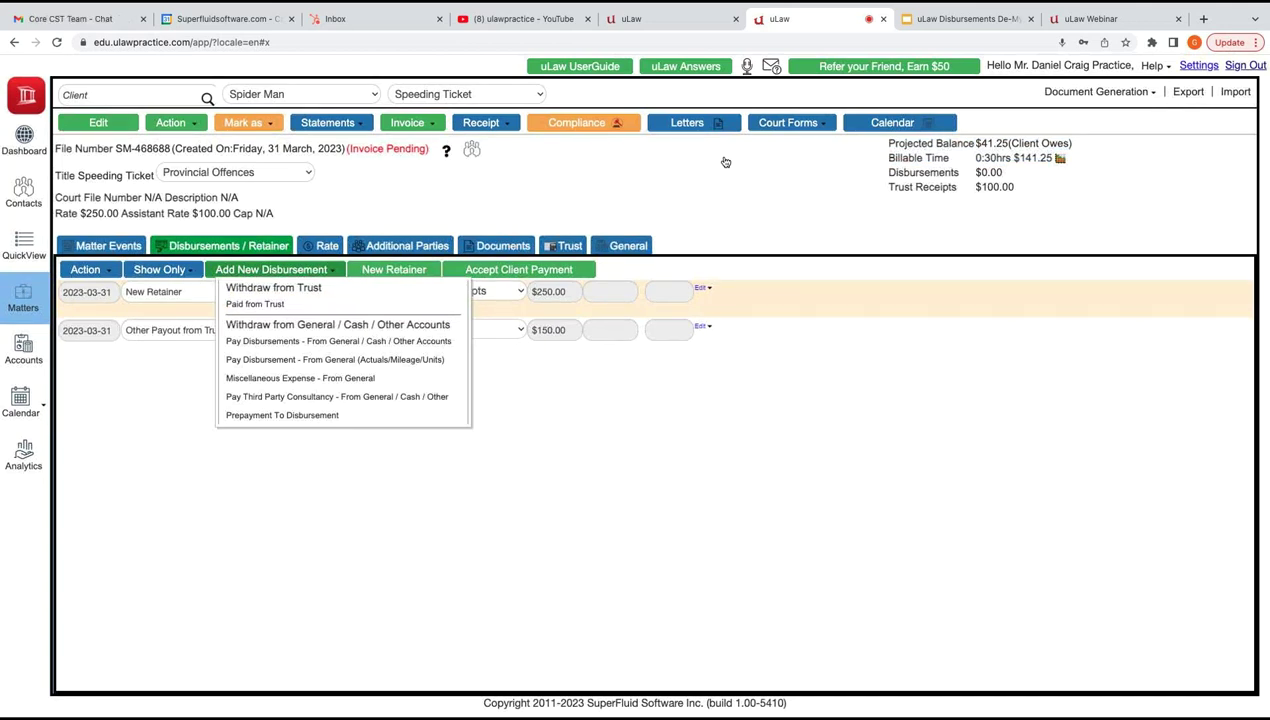
mouse_move(703, 326)
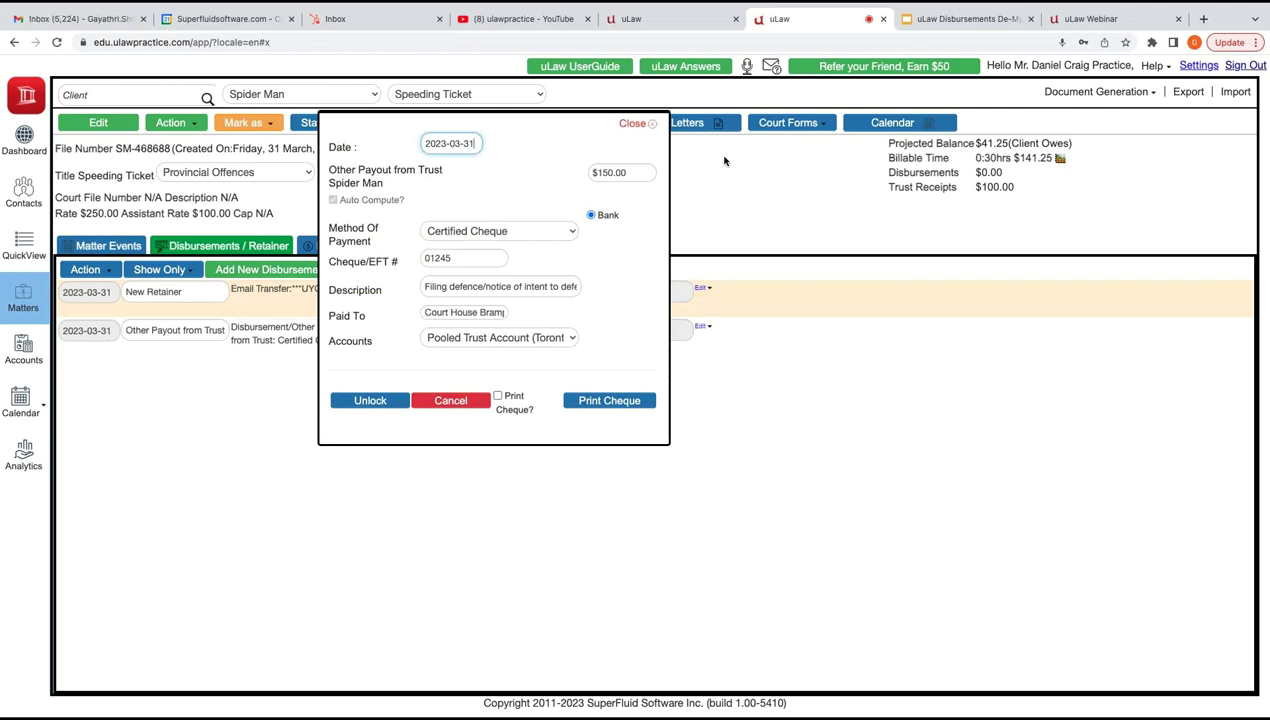
click(499, 338)
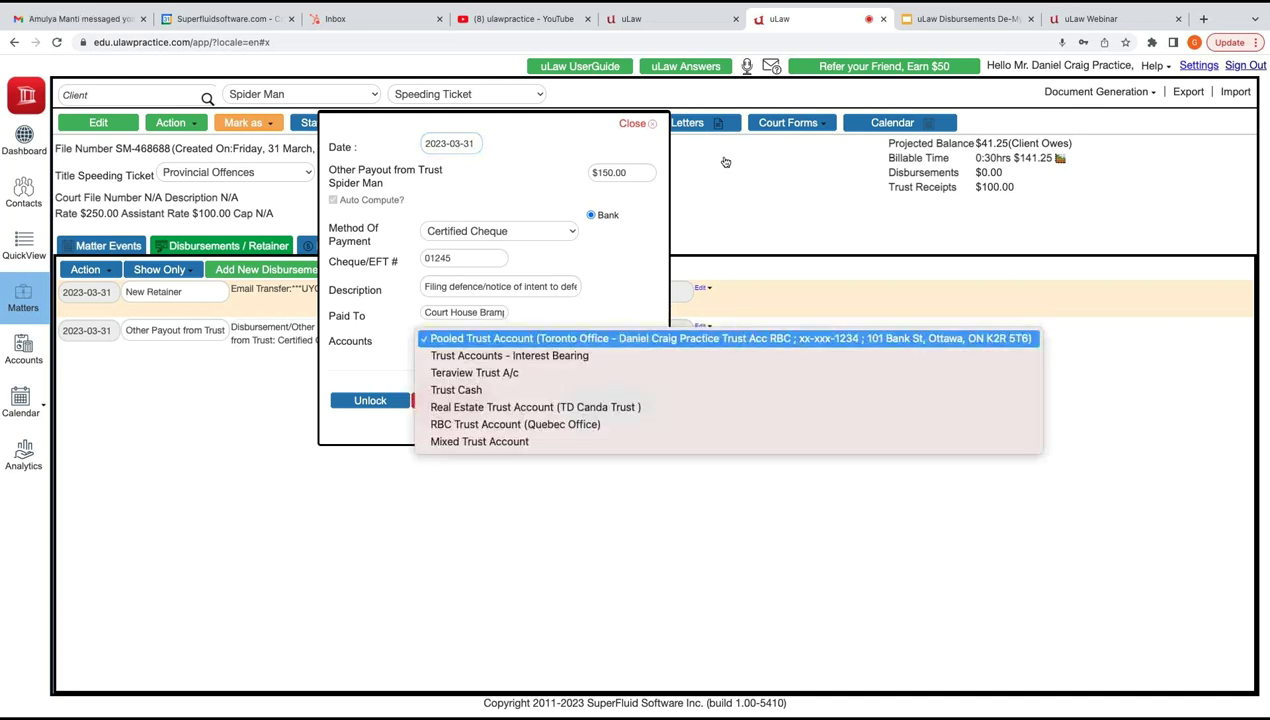
click(726, 162)
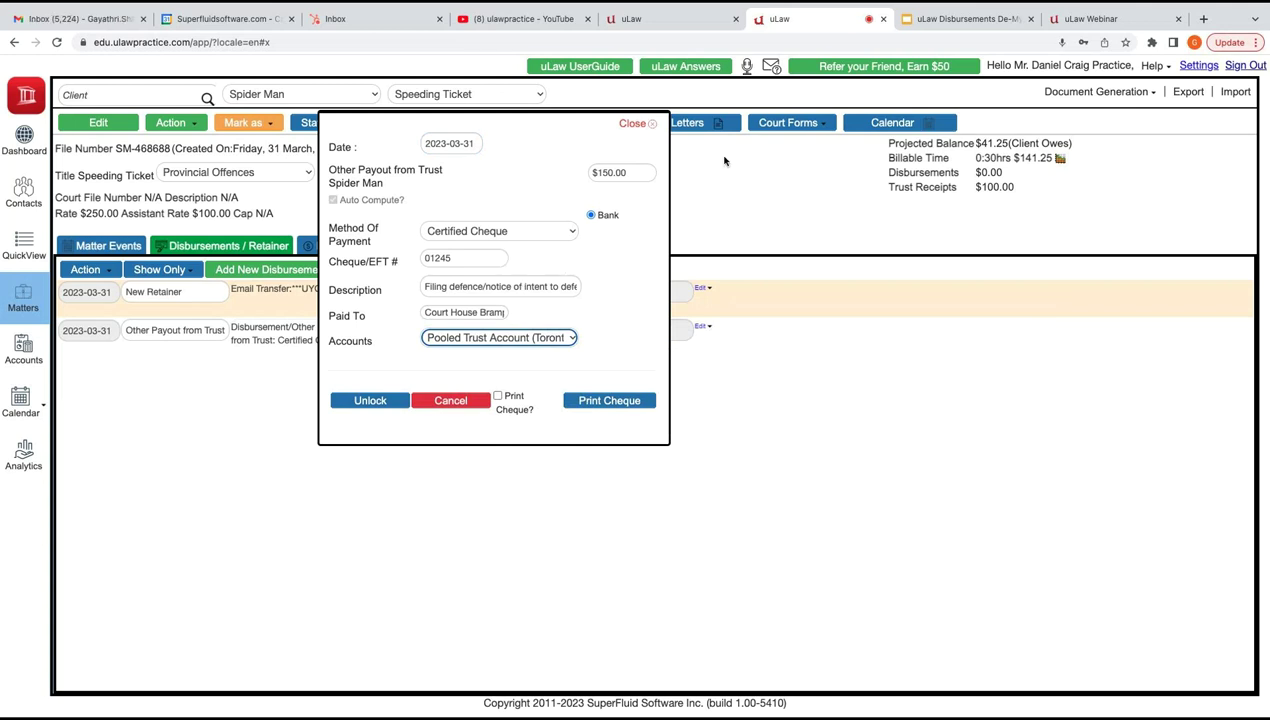
click(652, 124)
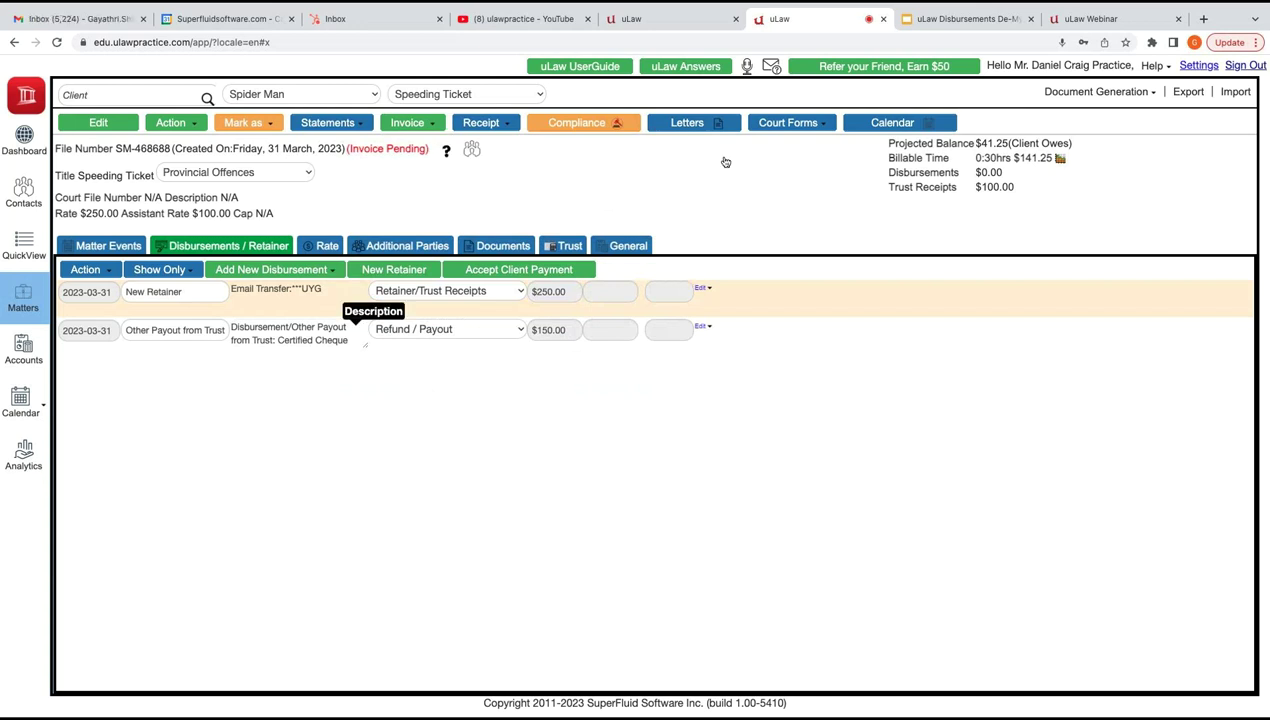
Open the Prepayment To Disbursement form, examine the available prepaid accounts, and close the form without saving.
click(275, 270)
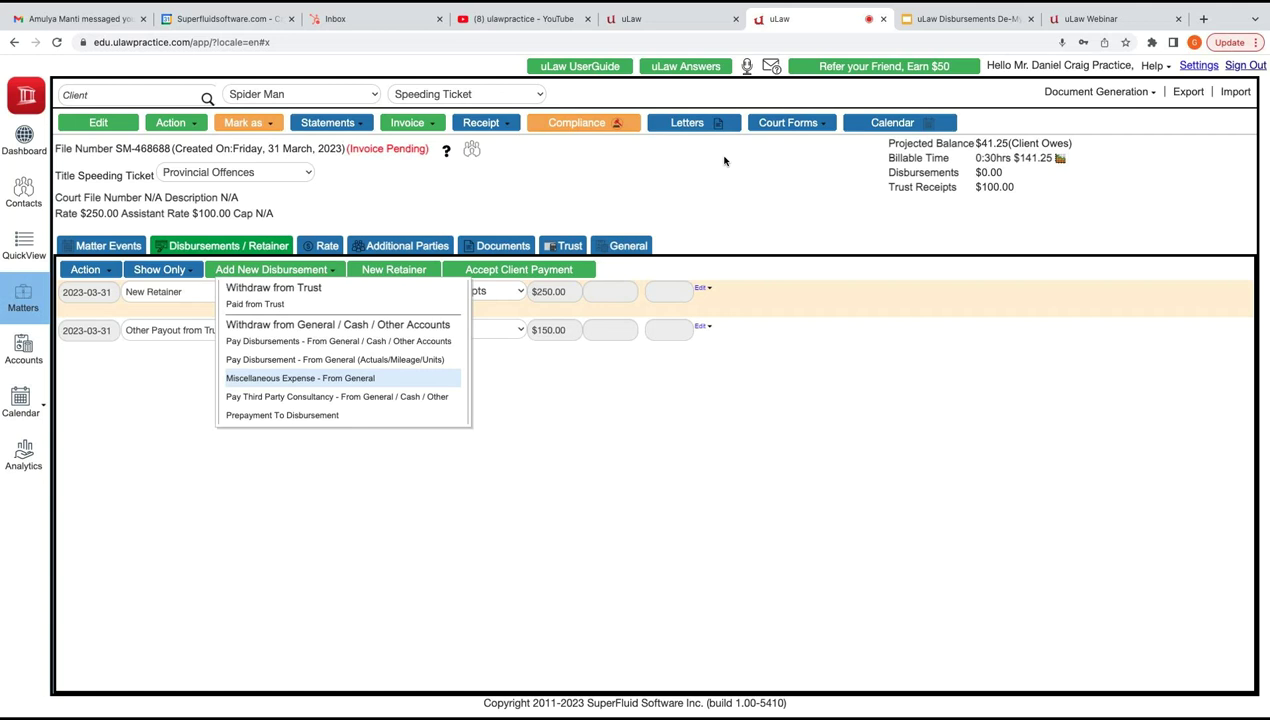
key(Down)
key(Down)
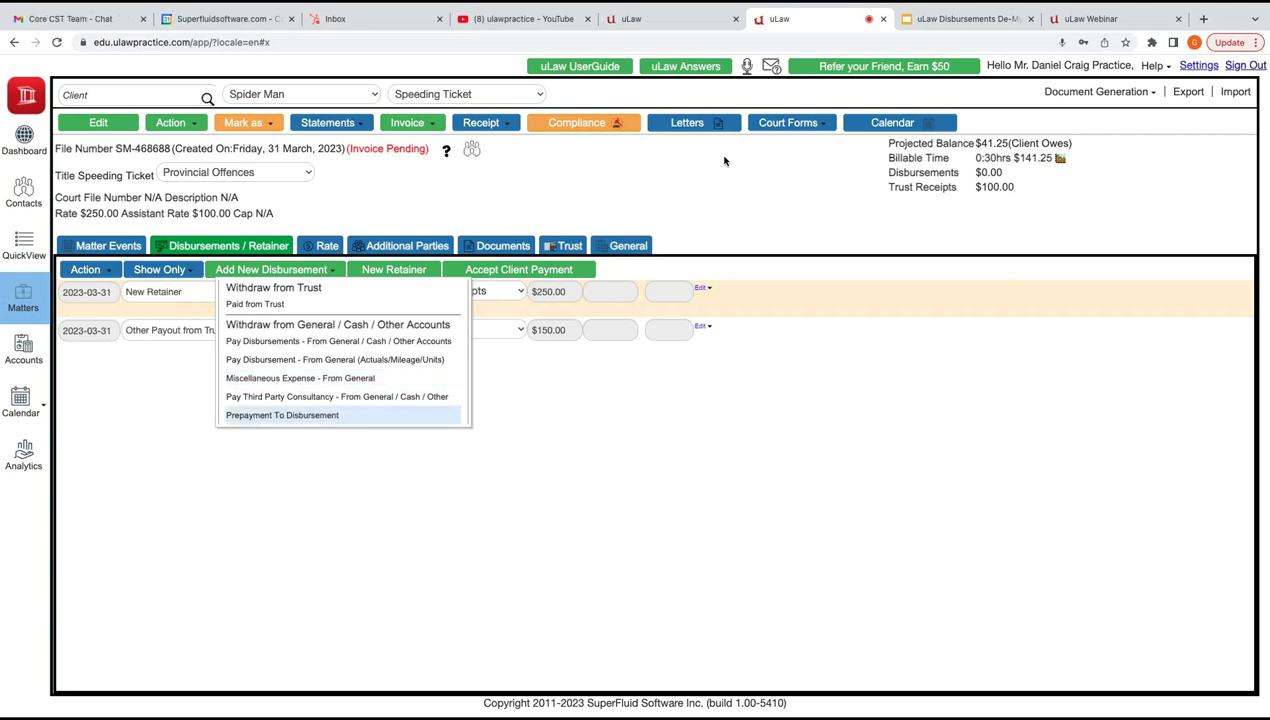
key(Return)
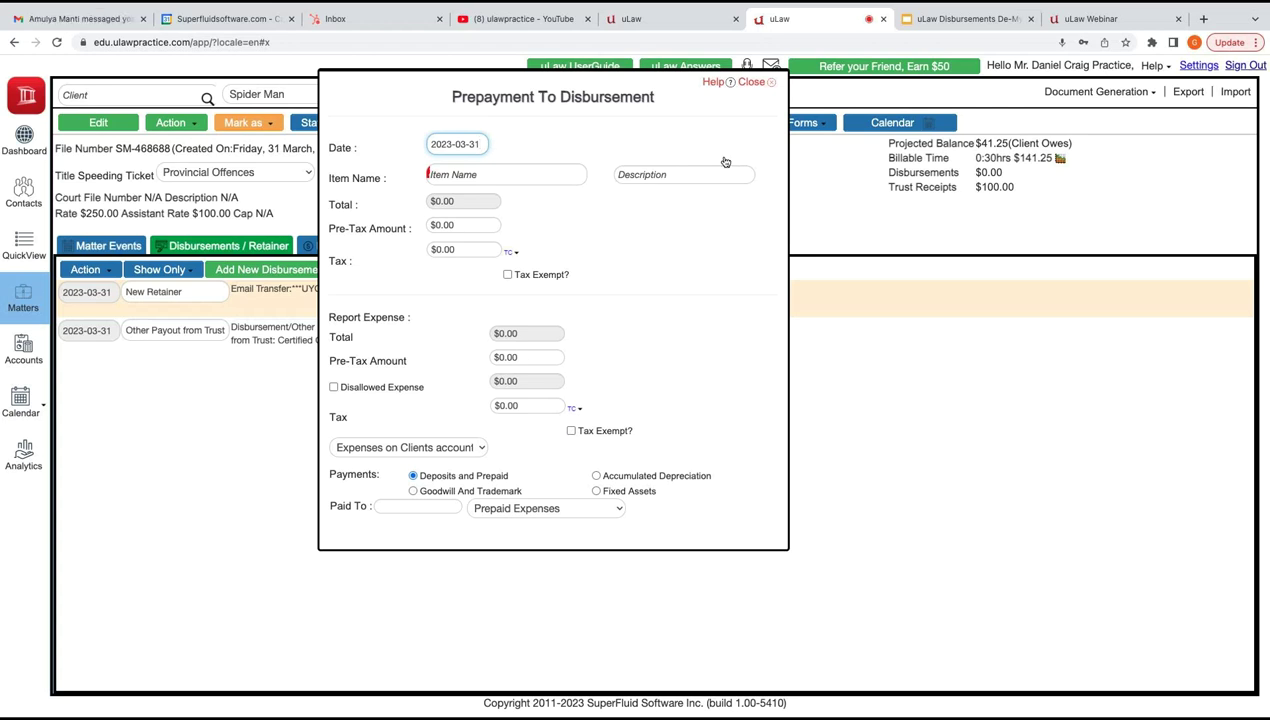
key(space)
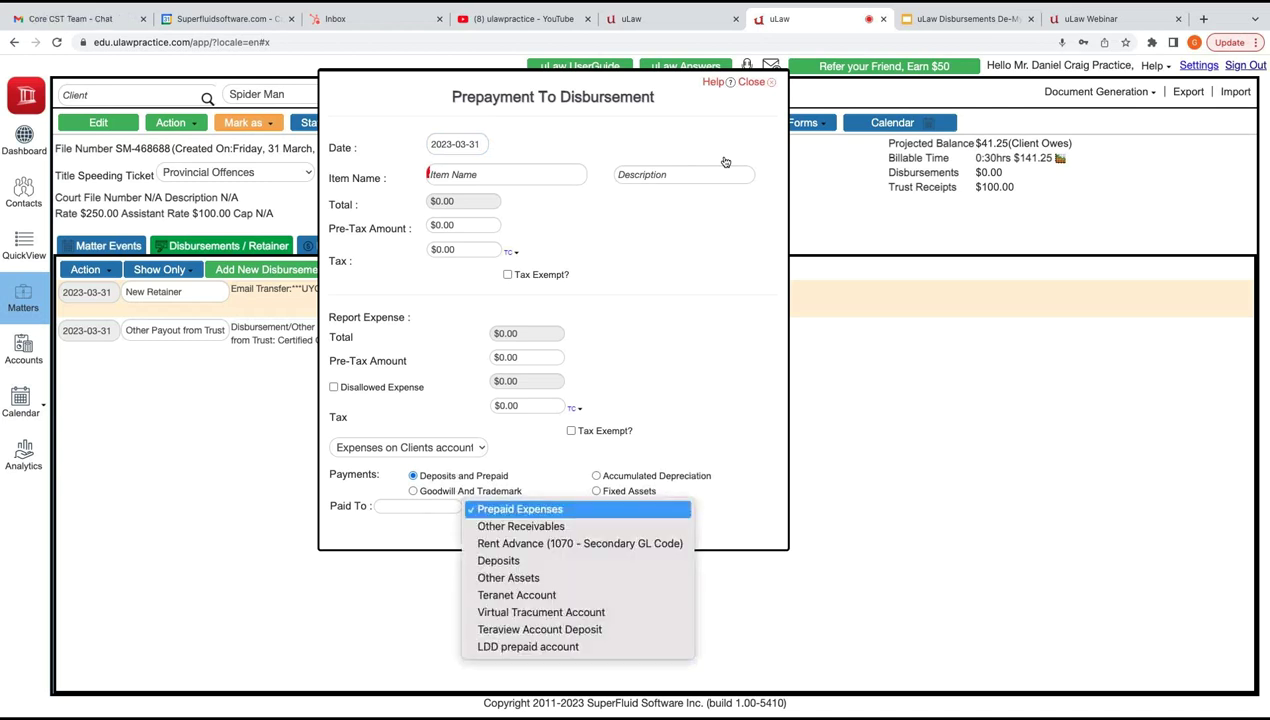
key(l)
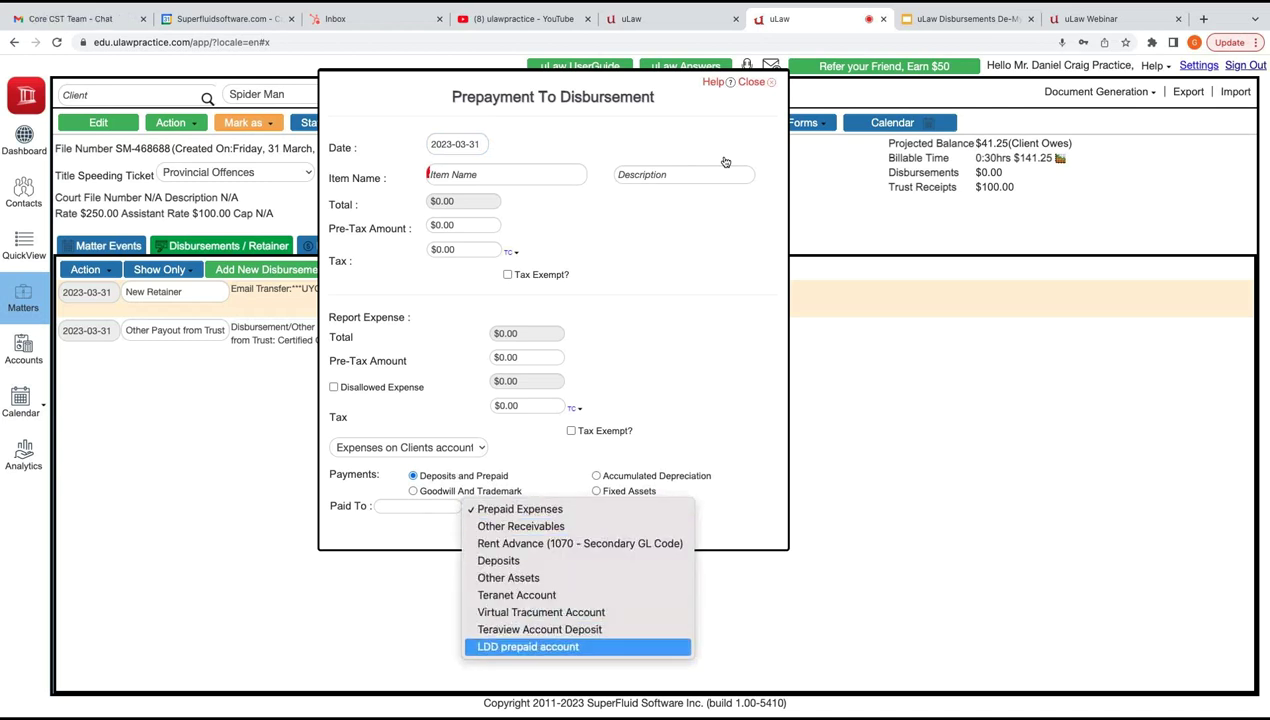
key(Up)
key(Up)
key(Up)
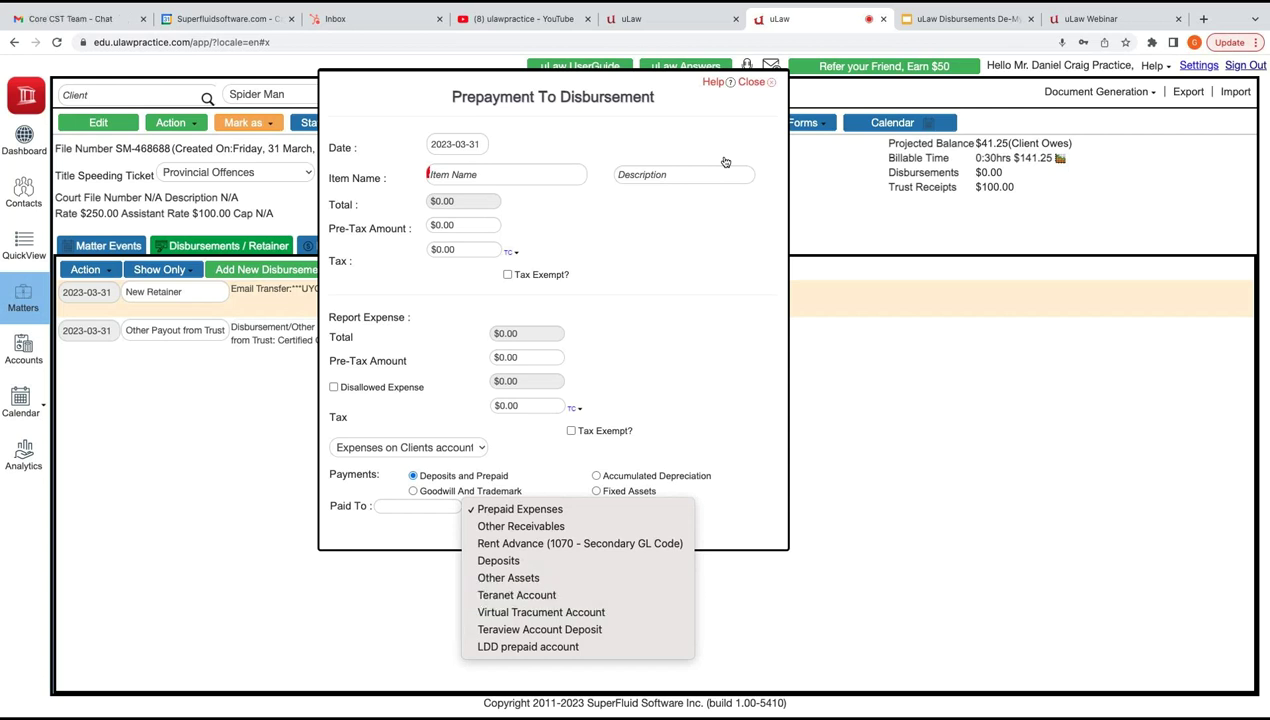
click(752, 82)
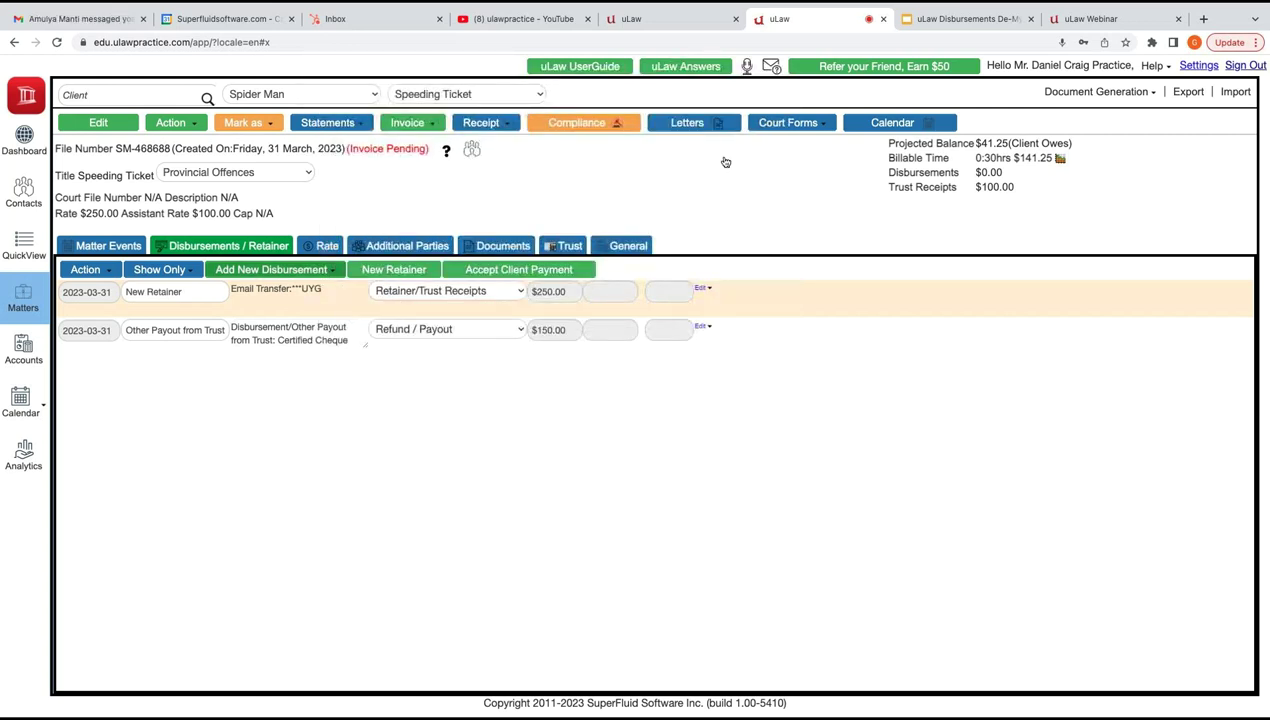
Start a third-party consultancy disbursement paid from General / Cash / Other, with Translation/Translator as the item name.
click(275, 270)
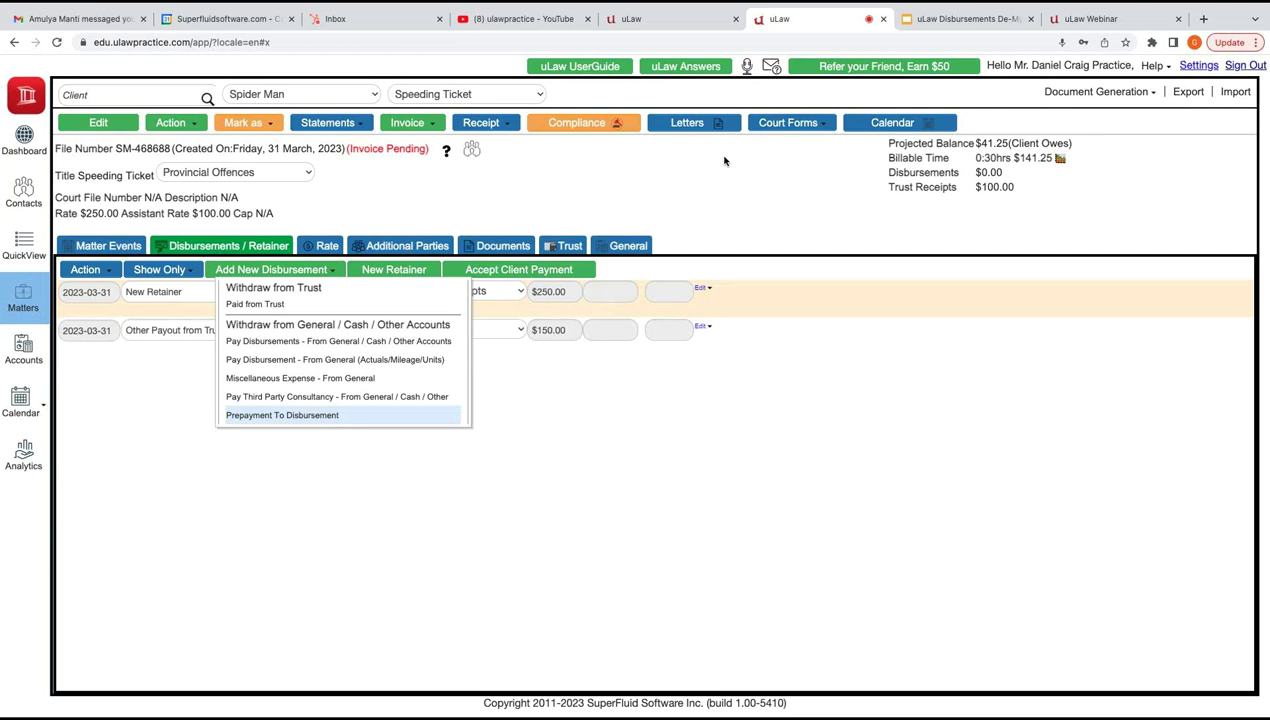
key(Up)
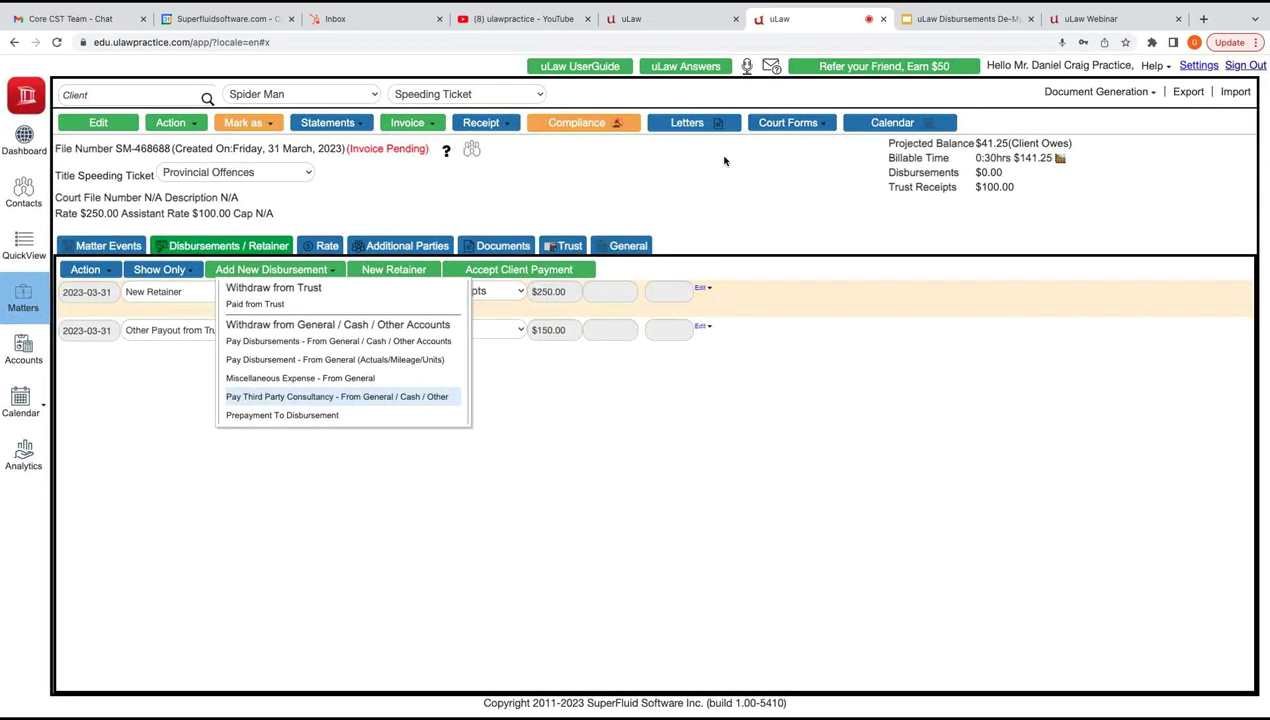
key(Return)
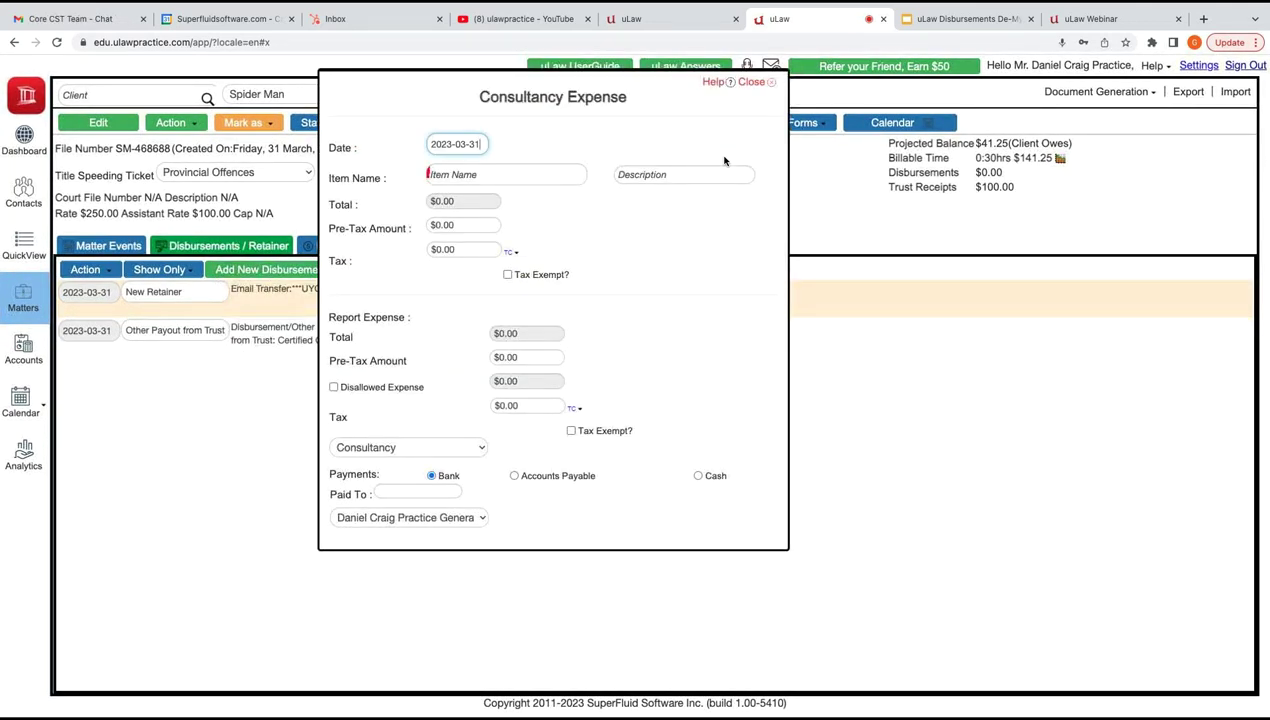
key(Tab)
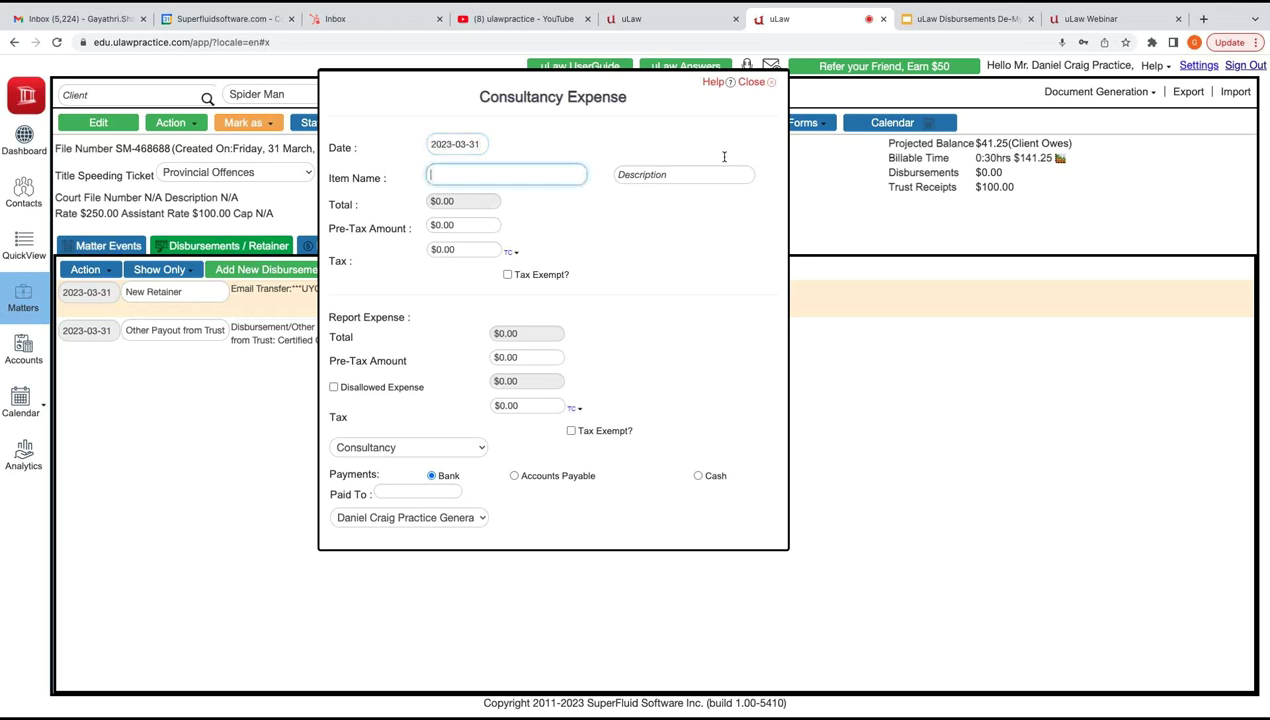
text(Thid)
key(super+a)
text(Transa)
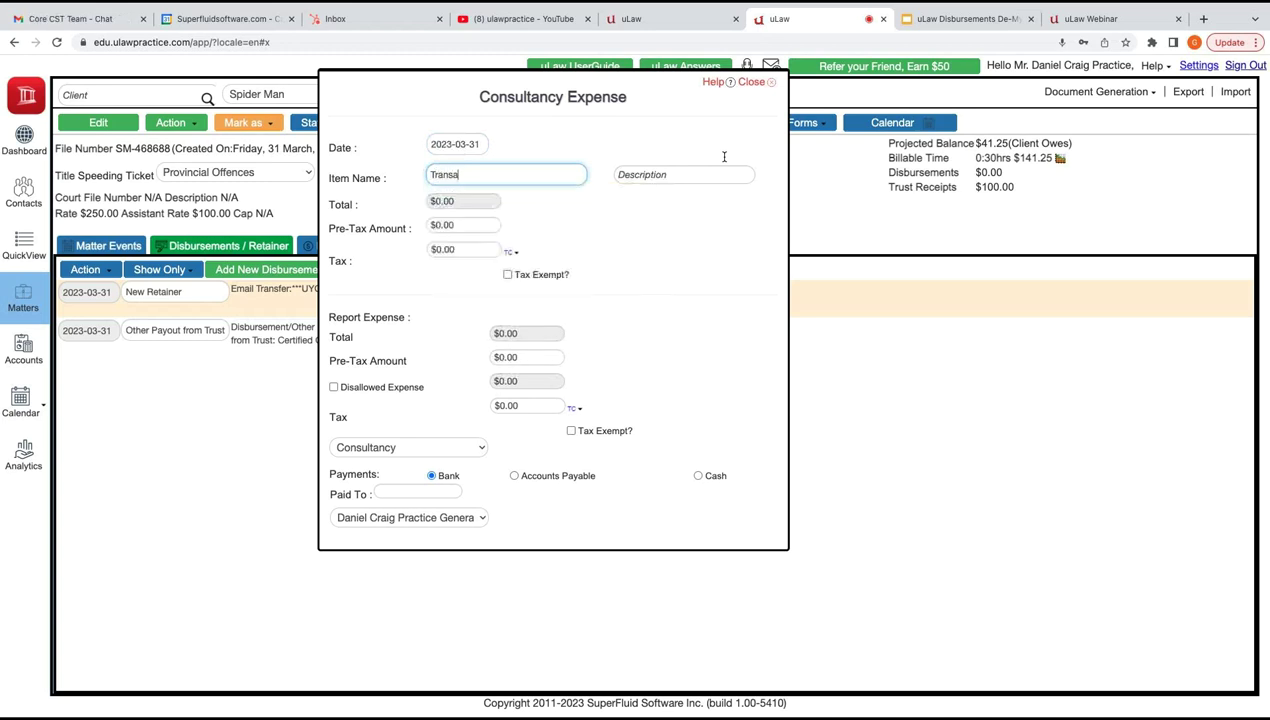
key(BackSpace)
text(l)
key(Return)
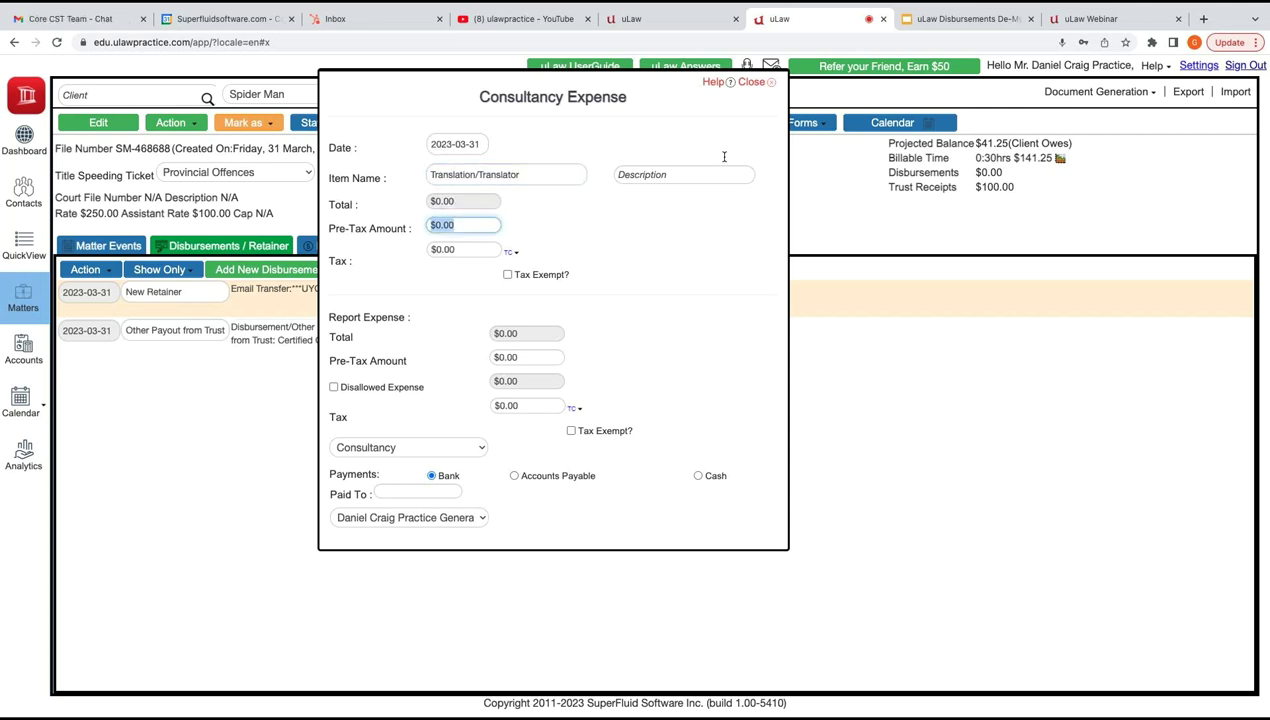
Set the consultancy's client pre-tax amount to $75.00 and its reported expense pre-tax amount to $50.00.
text(75)
key(Tab)
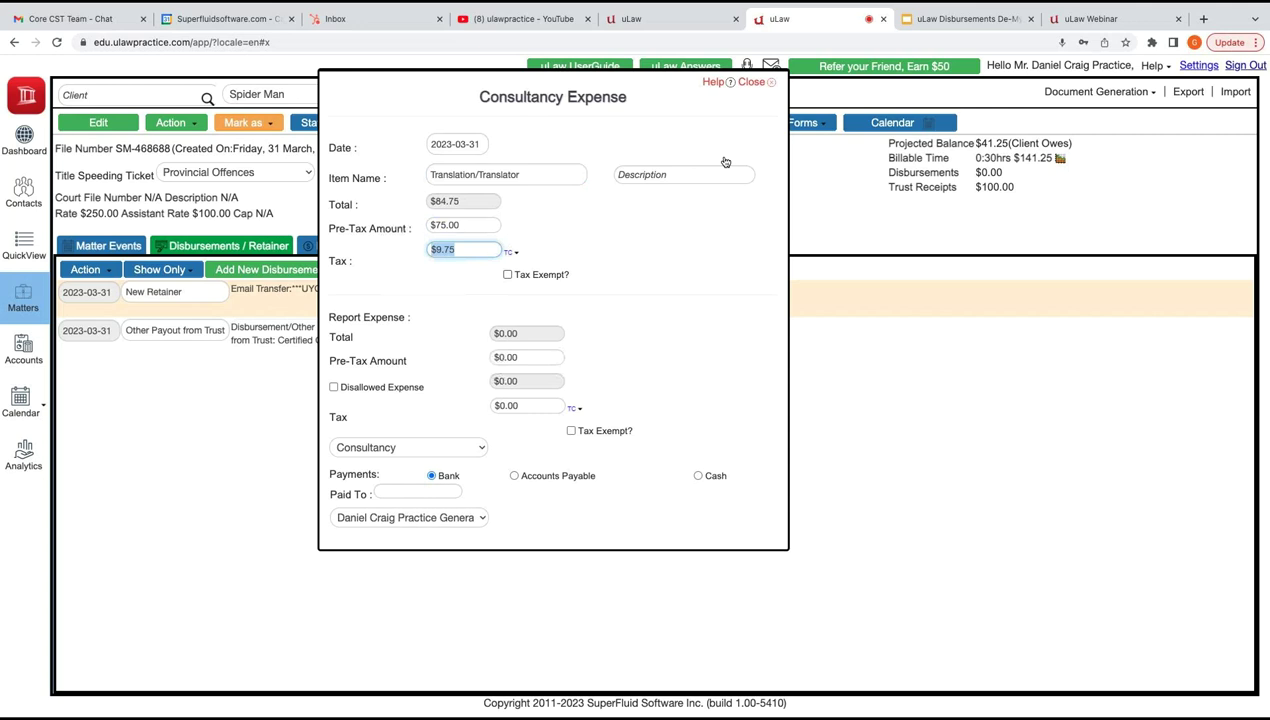
key(Tab)
key(Tab)
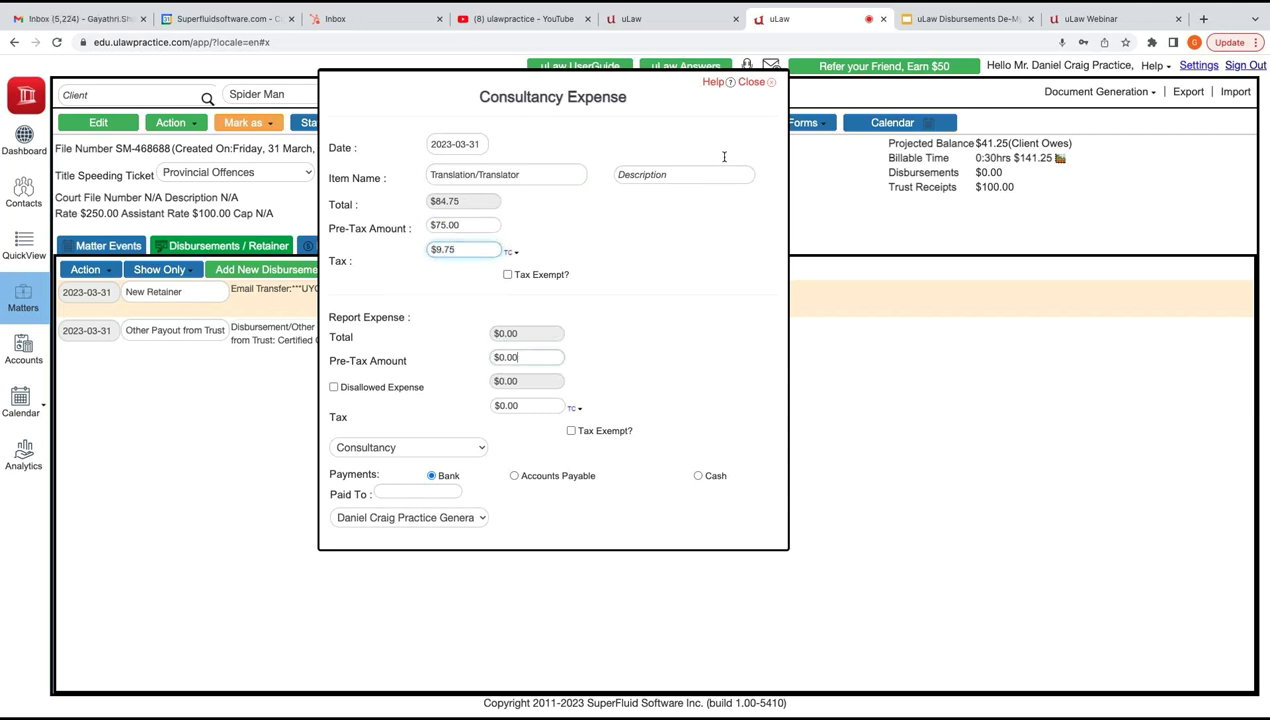
text(50)
key(Tab)
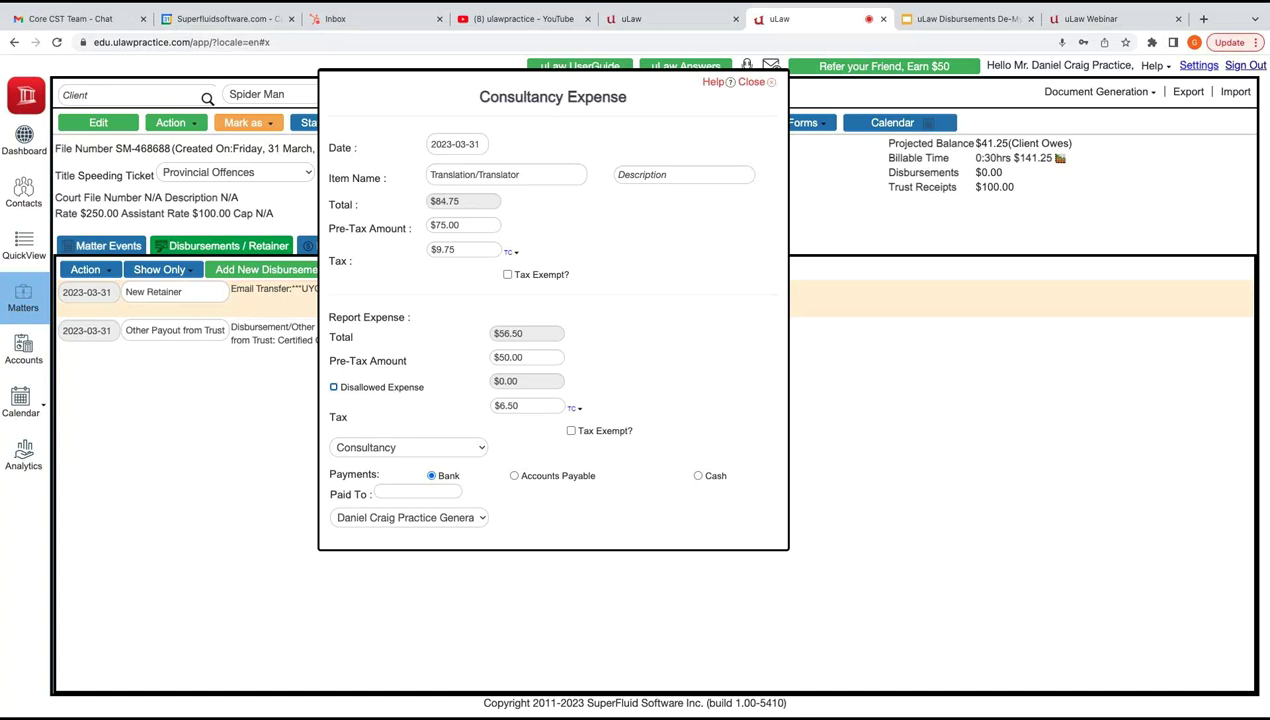
Fill in the translator's full name as the payee of the consultancy expense.
scroll(725, 160, down, 3)
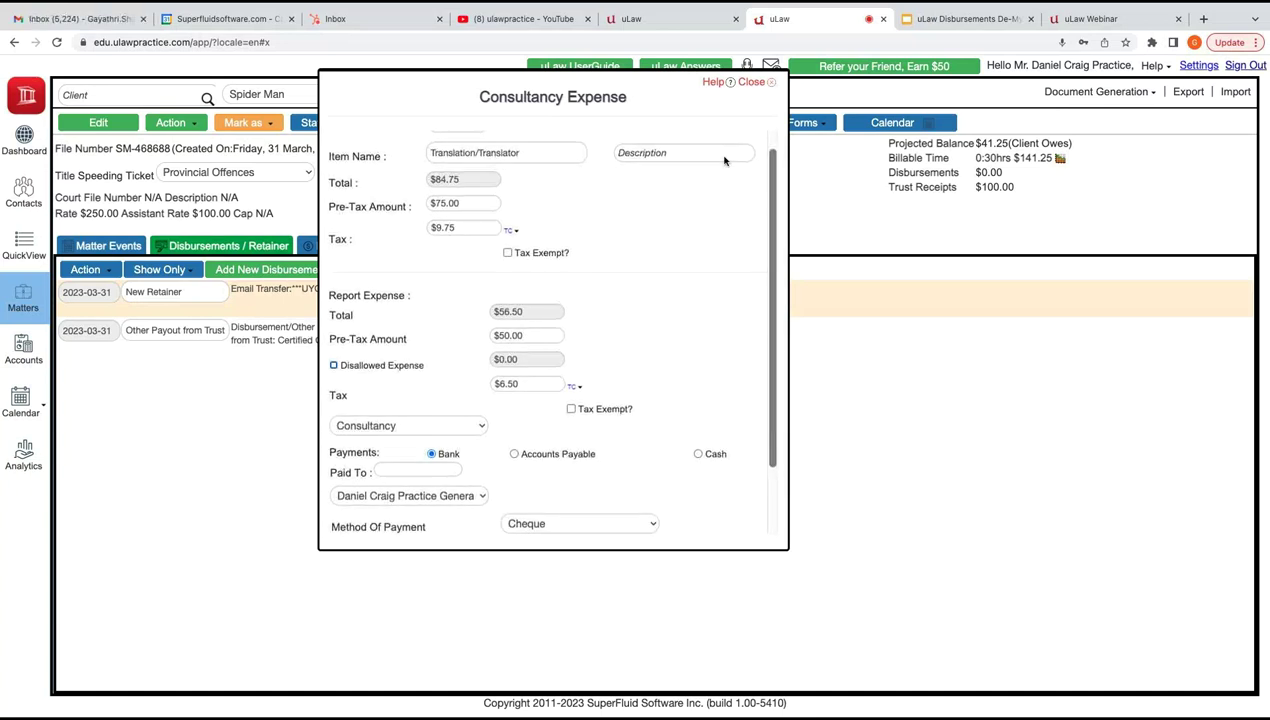
scroll(725, 160, up, 3)
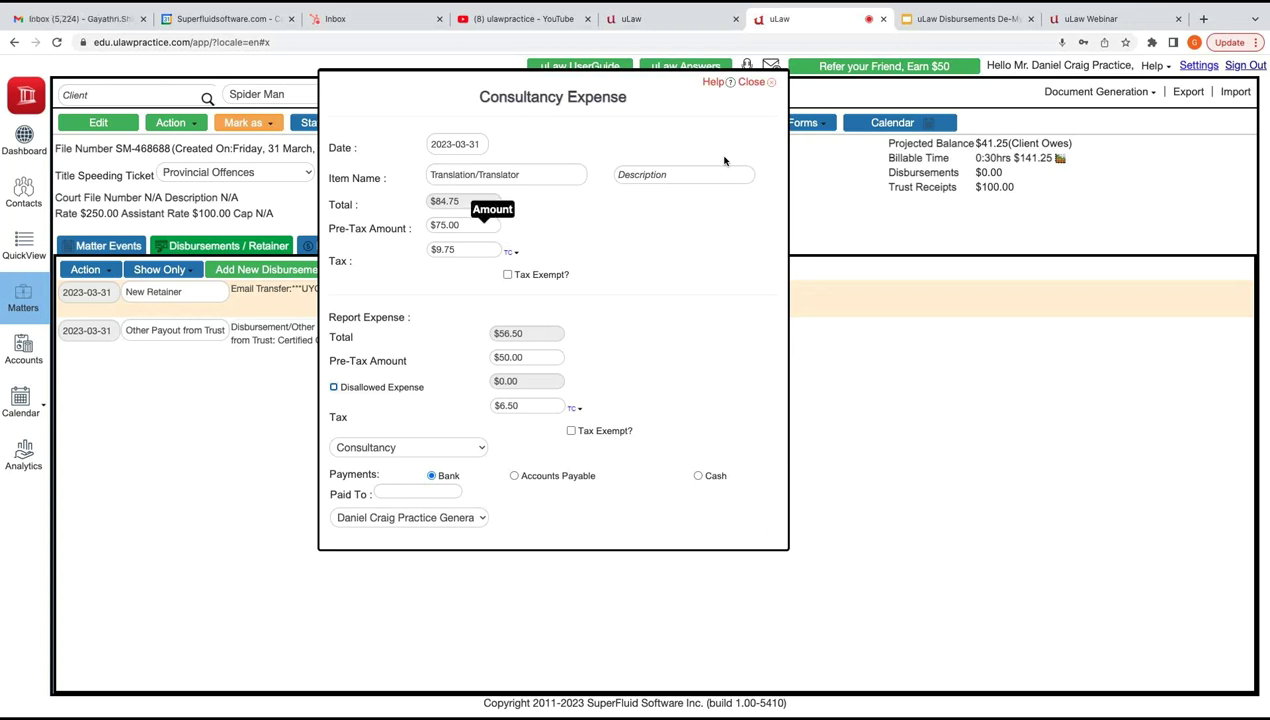
scroll(725, 160, down, 1)
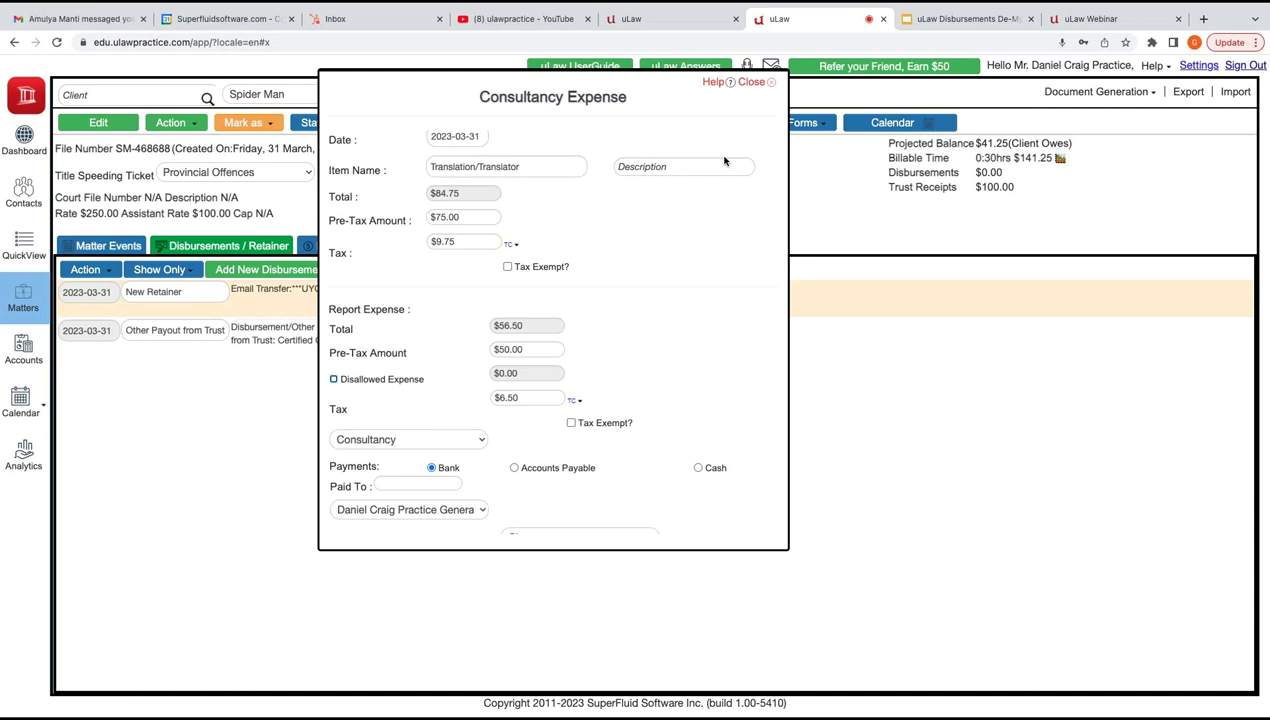
scroll(725, 161, down, 2)
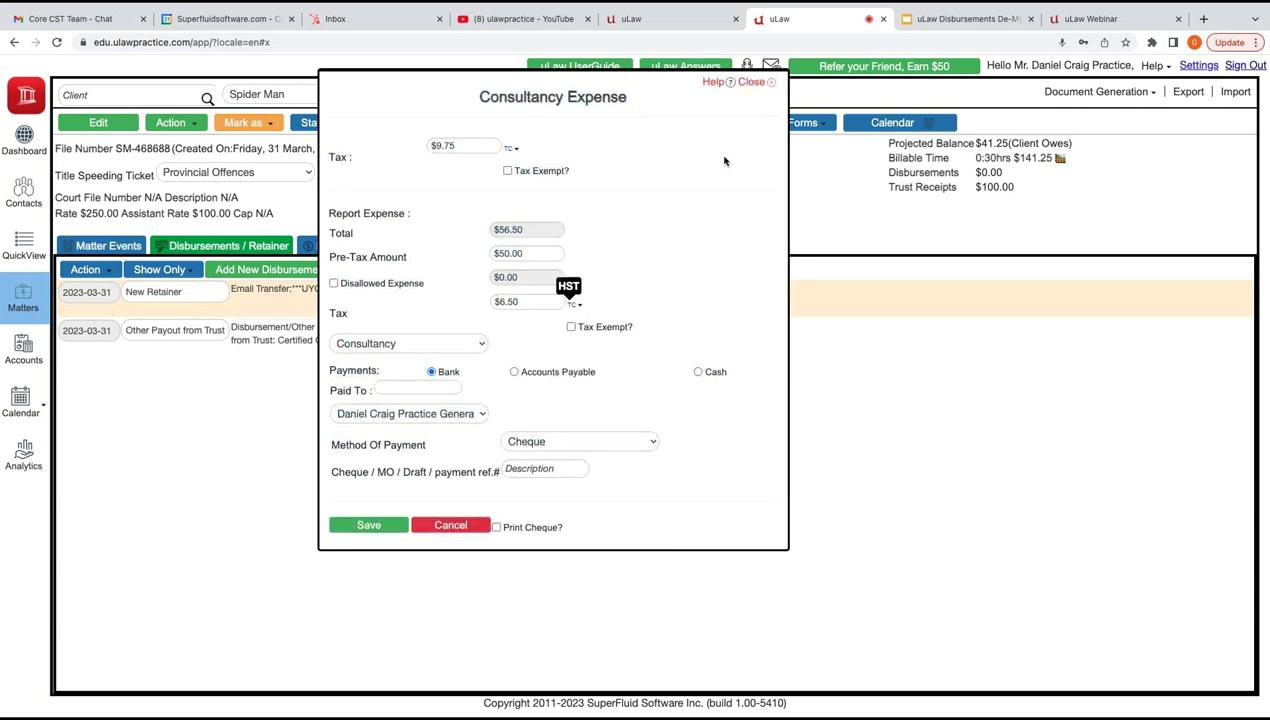
click(429, 388)
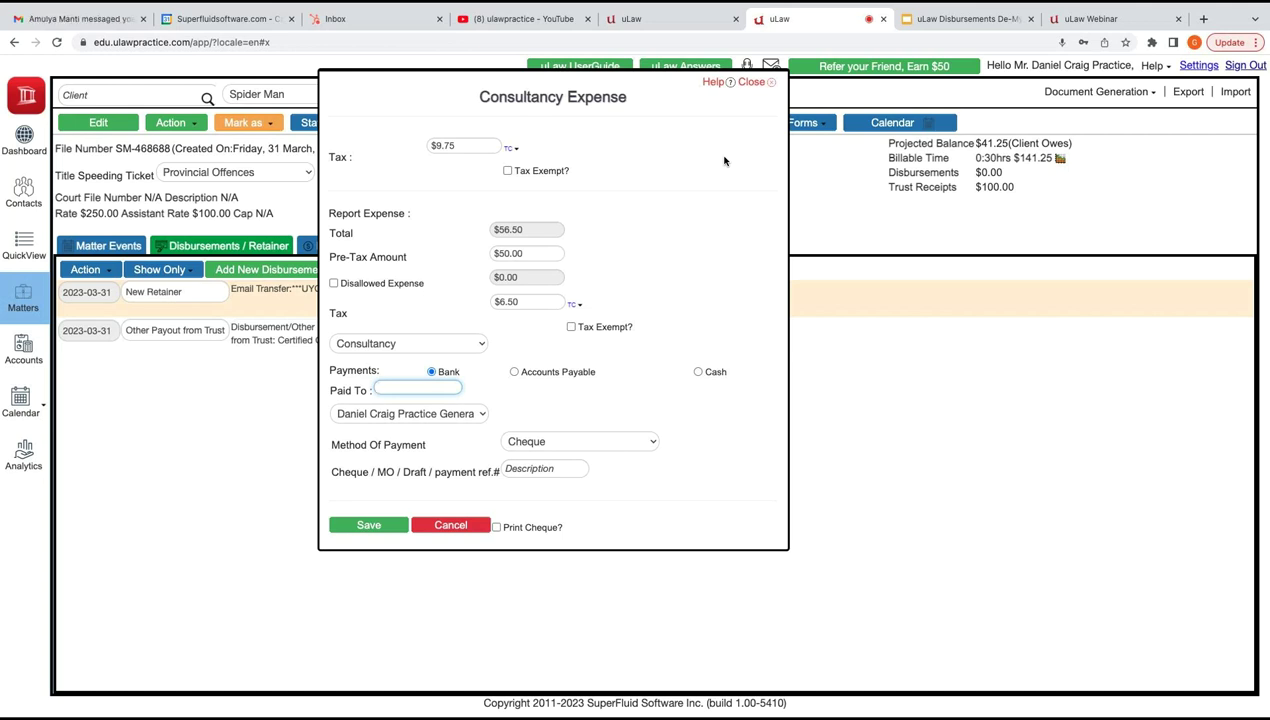
text(James)
key(Tab)
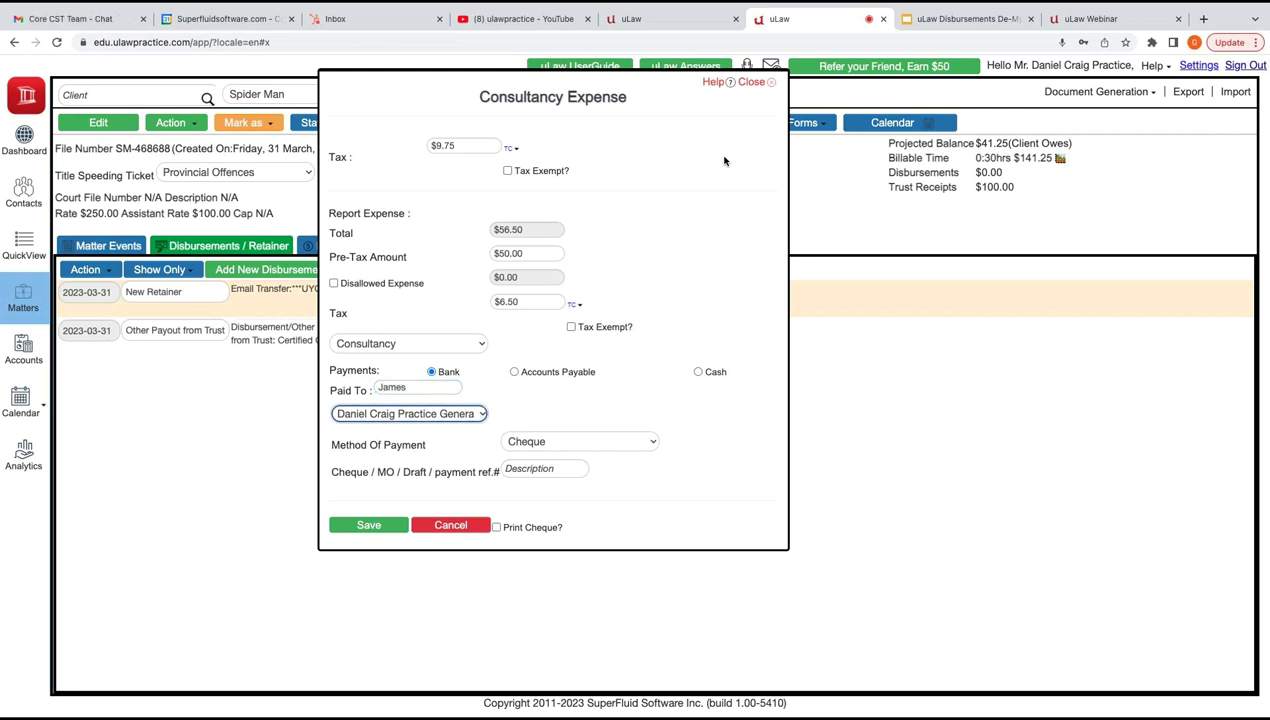
key(shift+Tab)
text(Robert)
key(Tab)
Set the consultancy expense's method of payment to Email Transfer and pay it from the practice's TD Bank general account.
click(570, 446)
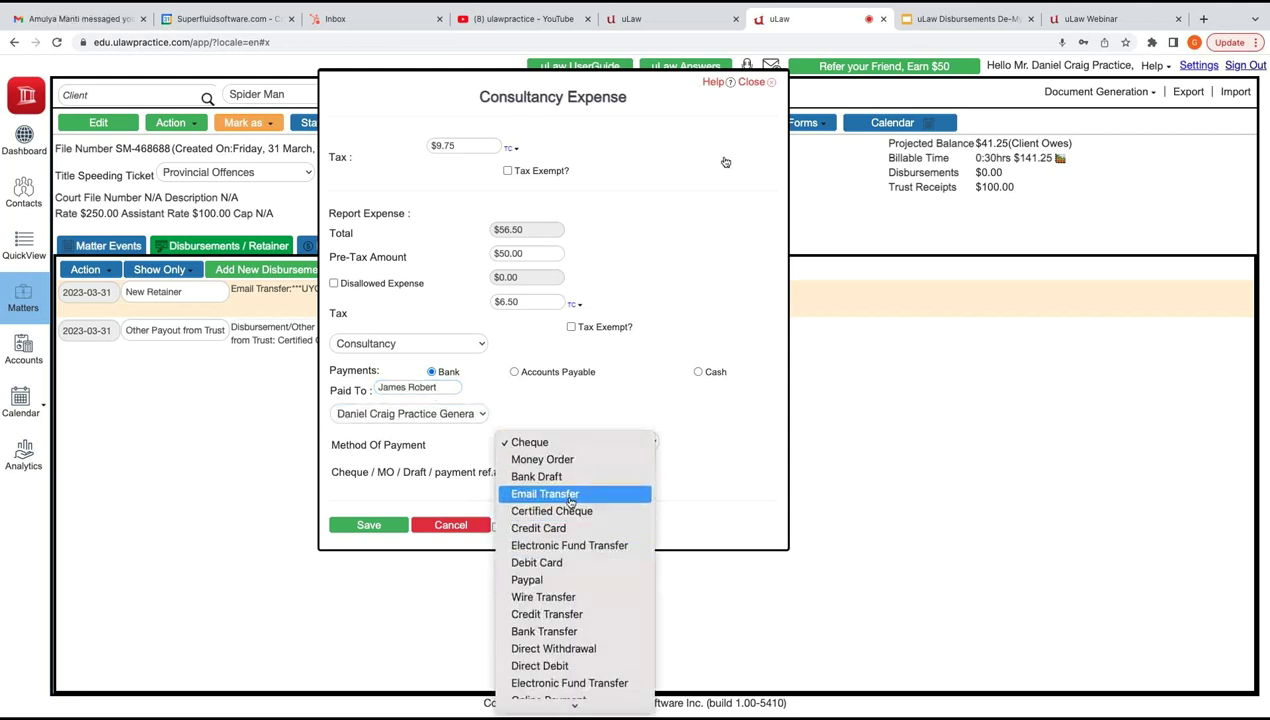
click(571, 498)
click(529, 468)
click(450, 414)
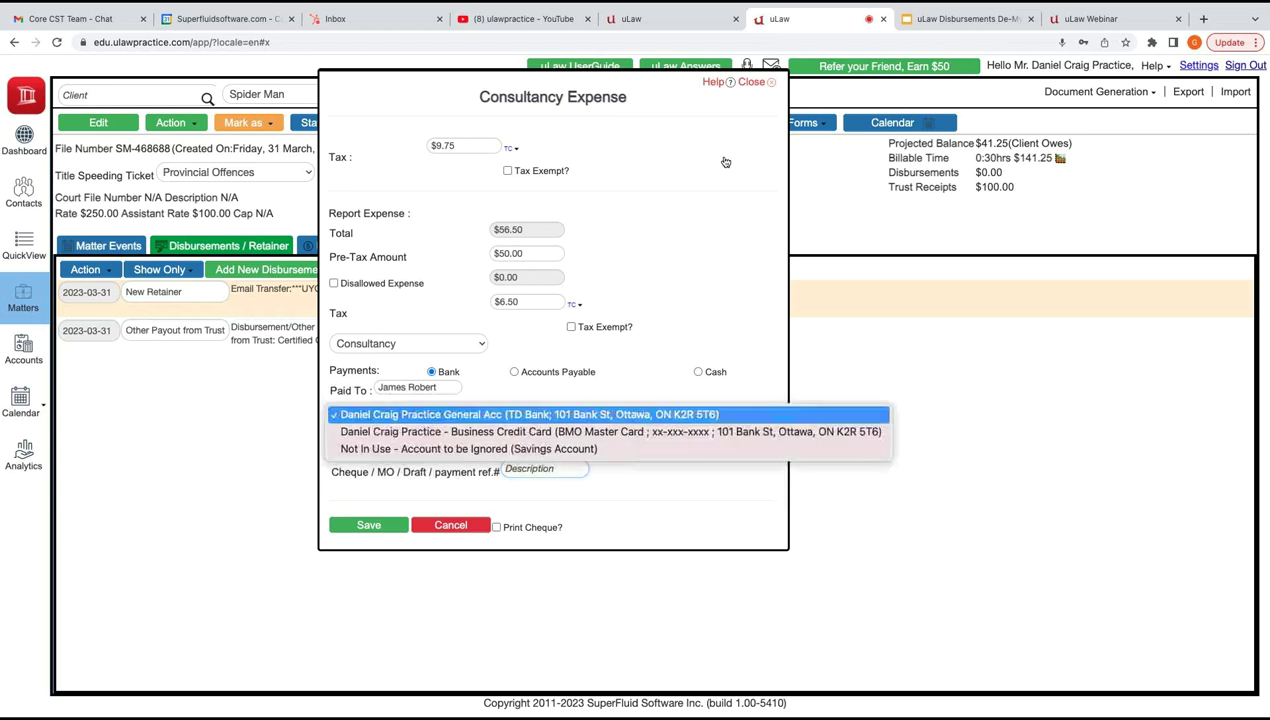
key(Return)
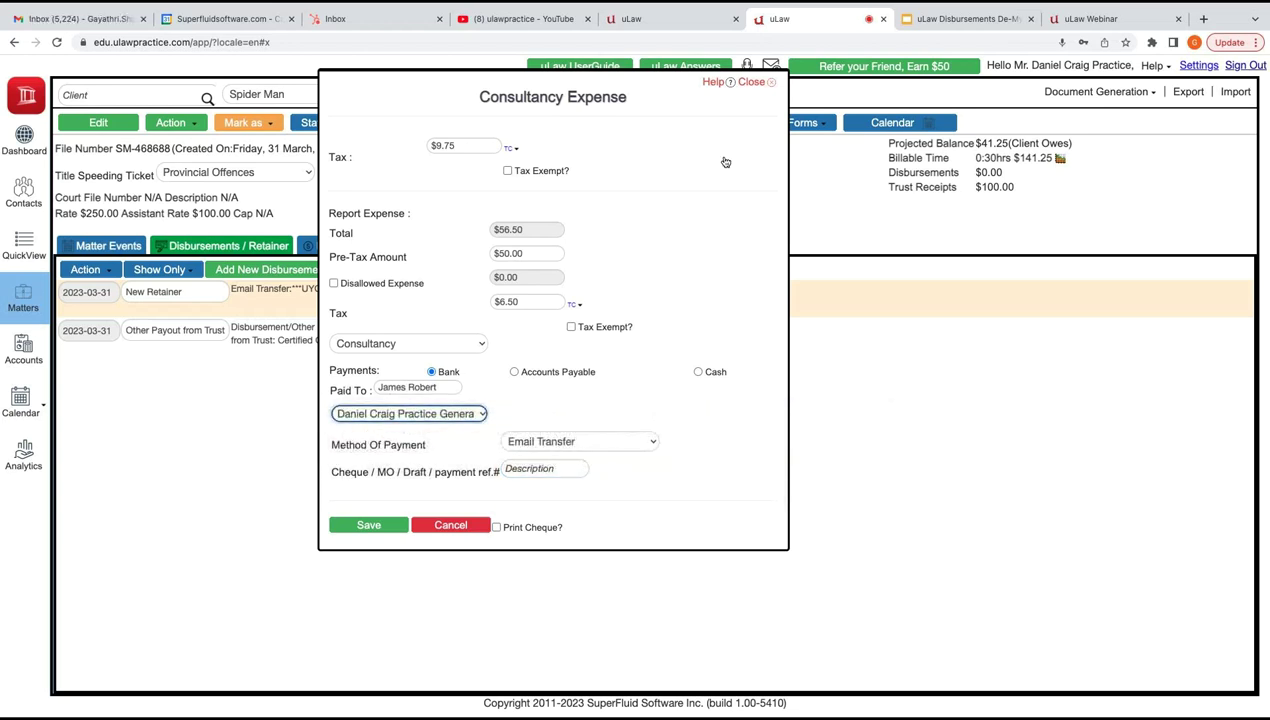
Enter ****JHY as the payment reference and save the consultancy expense.
key(Tab)
key(Tab)
text(***JHY)
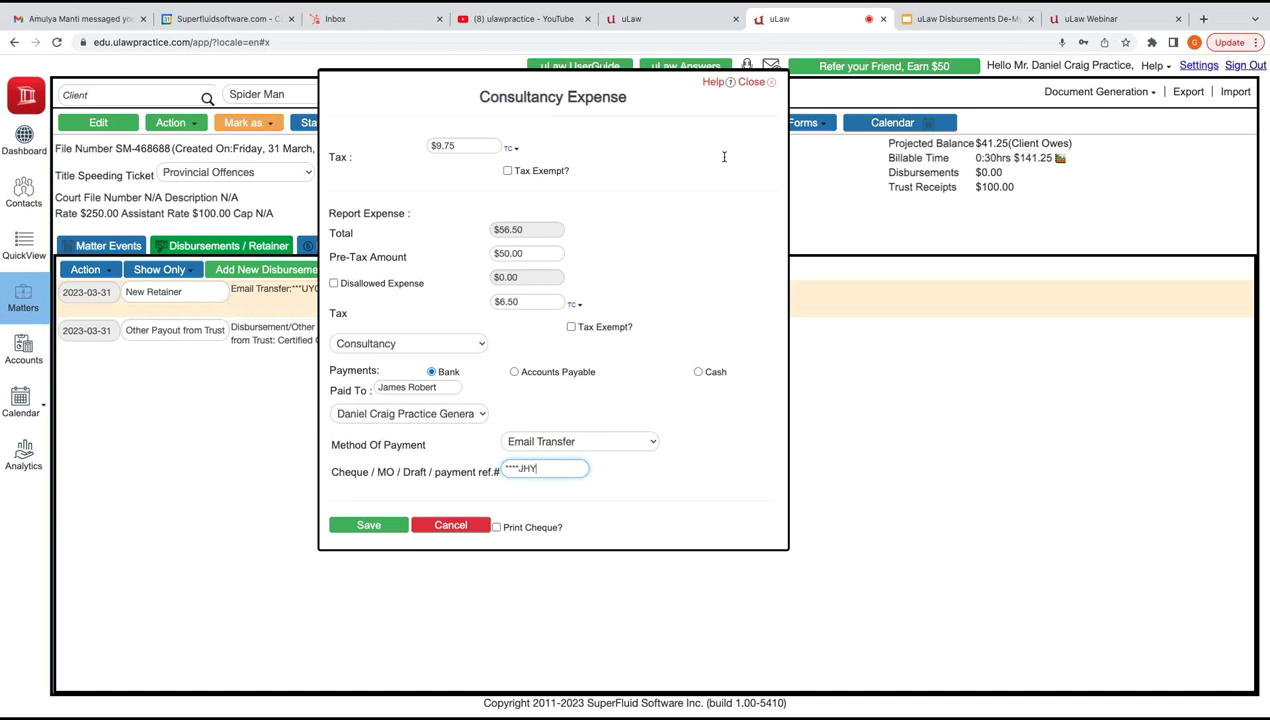
key(Tab)
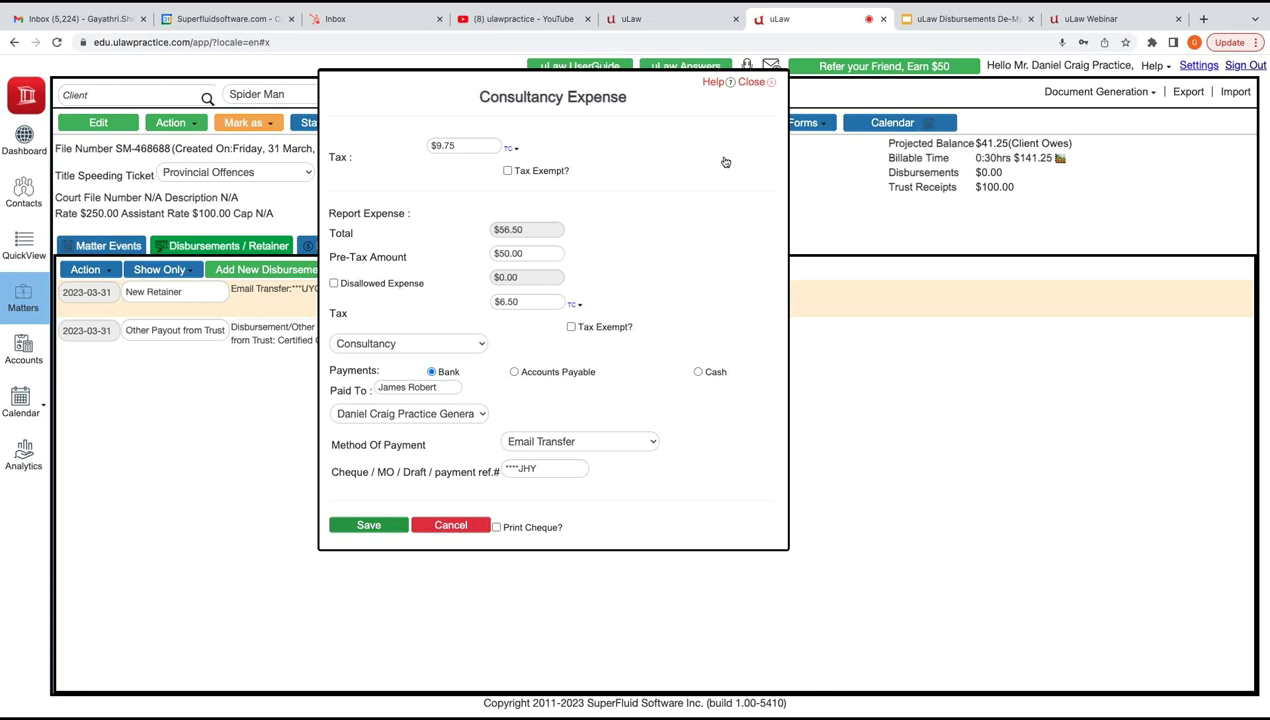
key(Return)
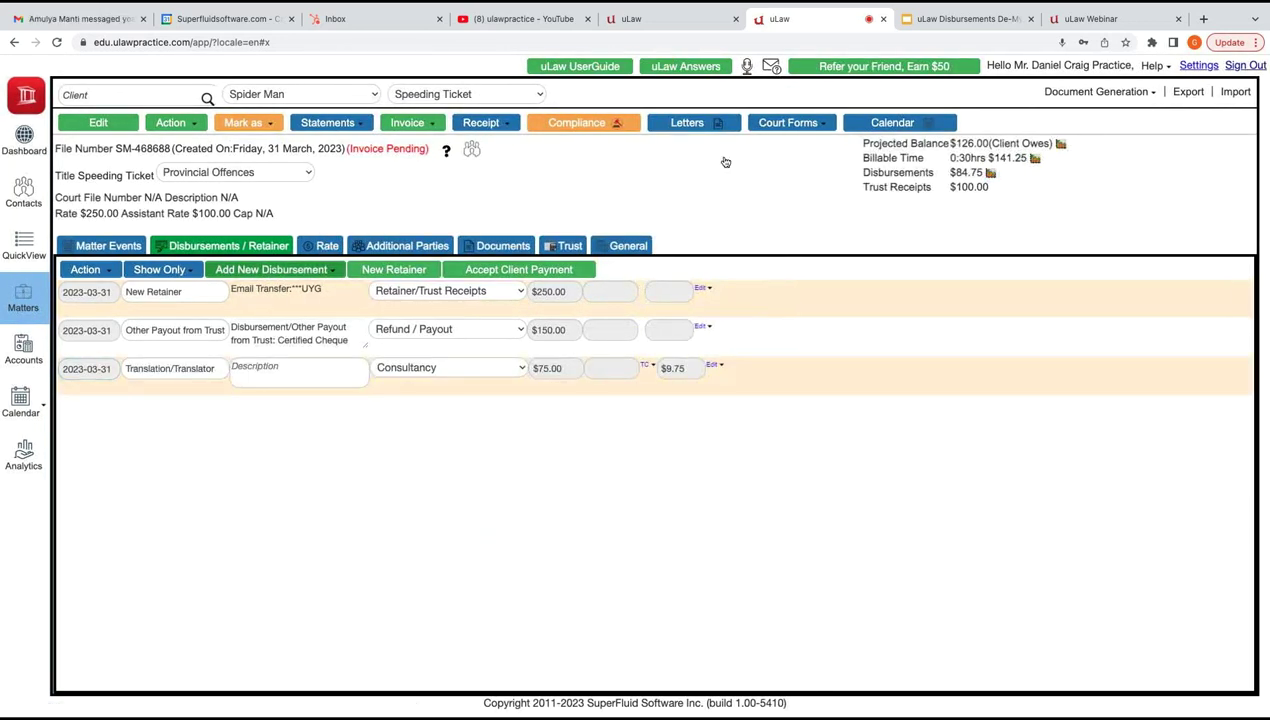
Start a new Prepayment To Disbursement entry on the Speeding Ticket matter and name the item Professional Fee.
click(275, 270)
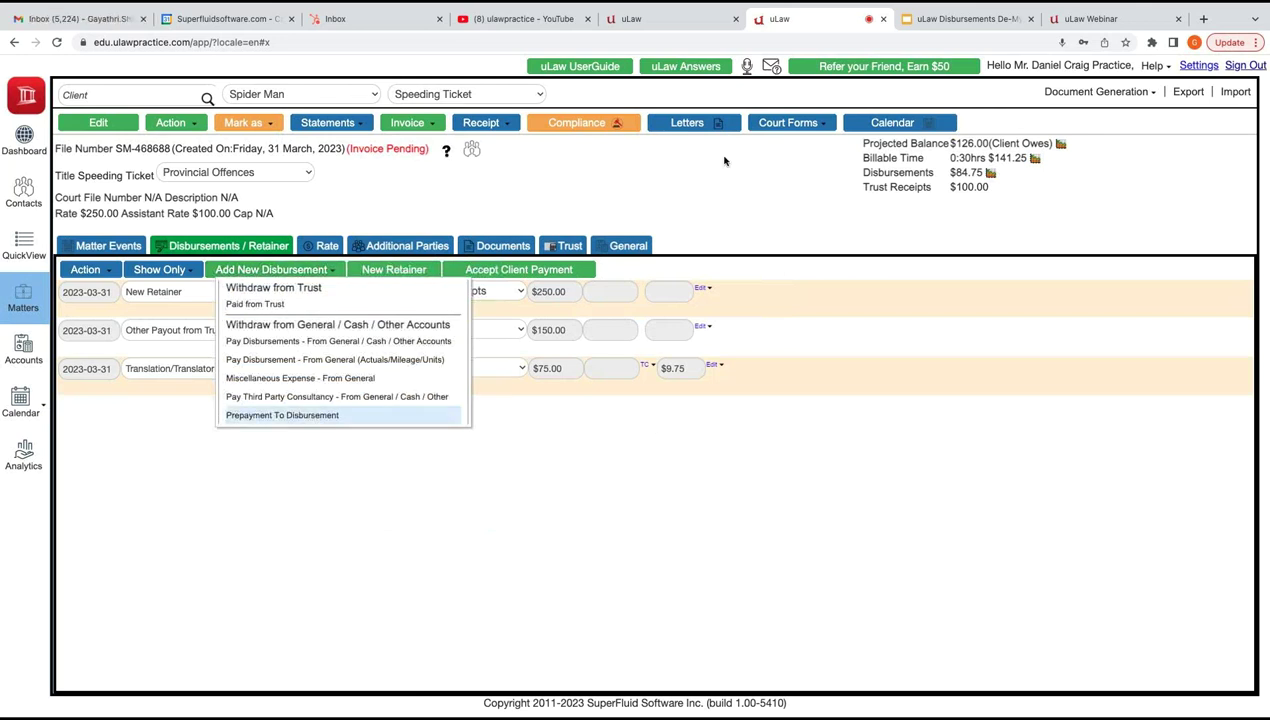
key(Return)
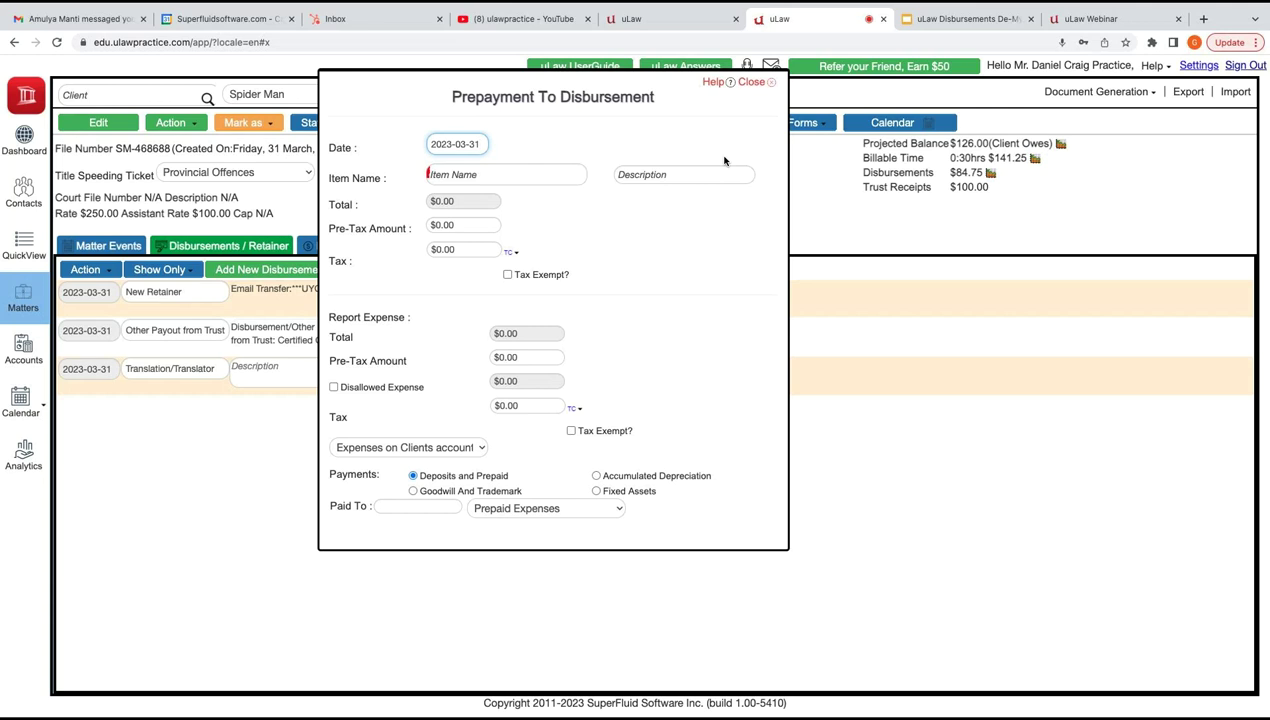
key(Tab)
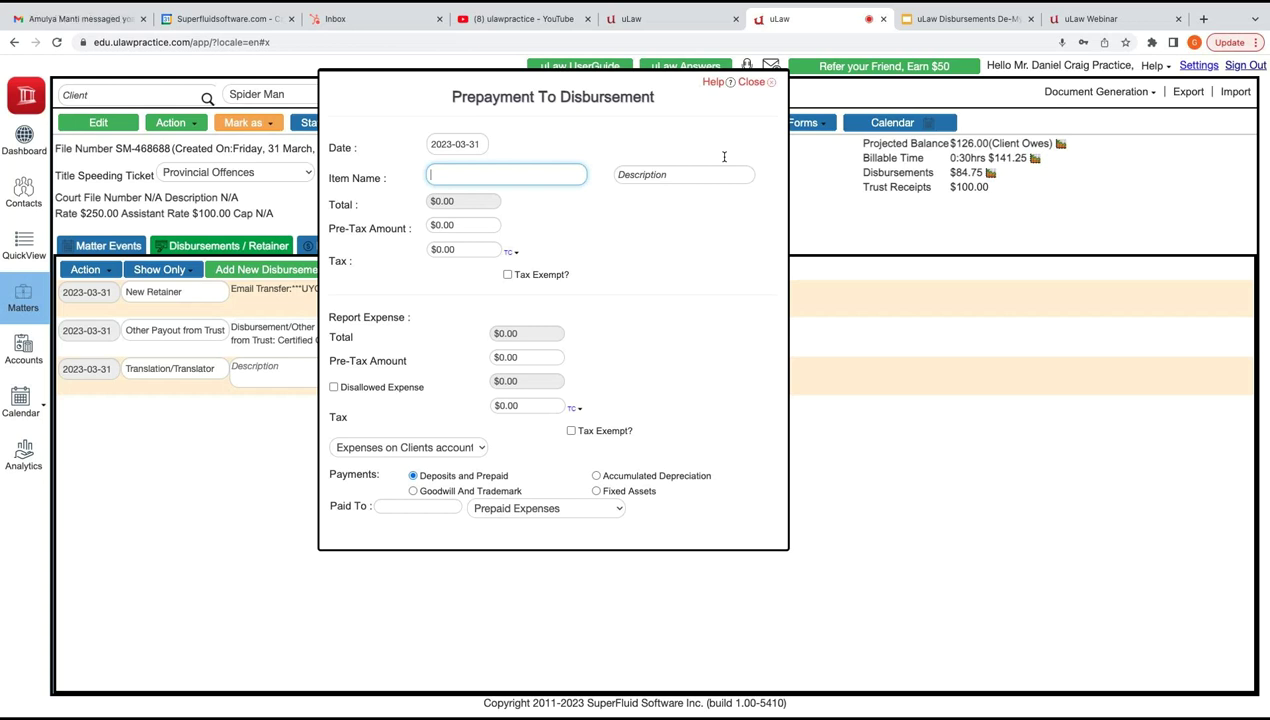
text(Professional Fee)
key(Tab)
key(Tab)
key(Tab)
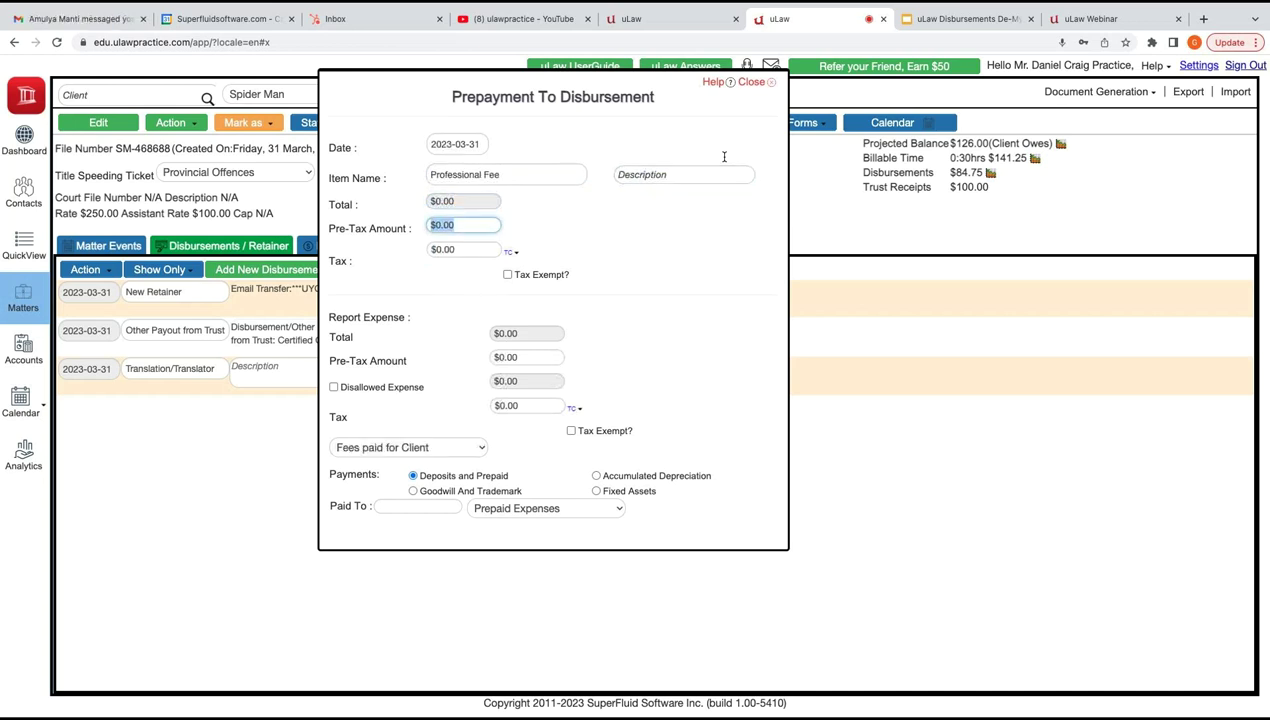
Set both the client pre-tax amount and the reported expense pre-tax amount of the Professional Fee to $80.00.
text(80)
key(Tab)
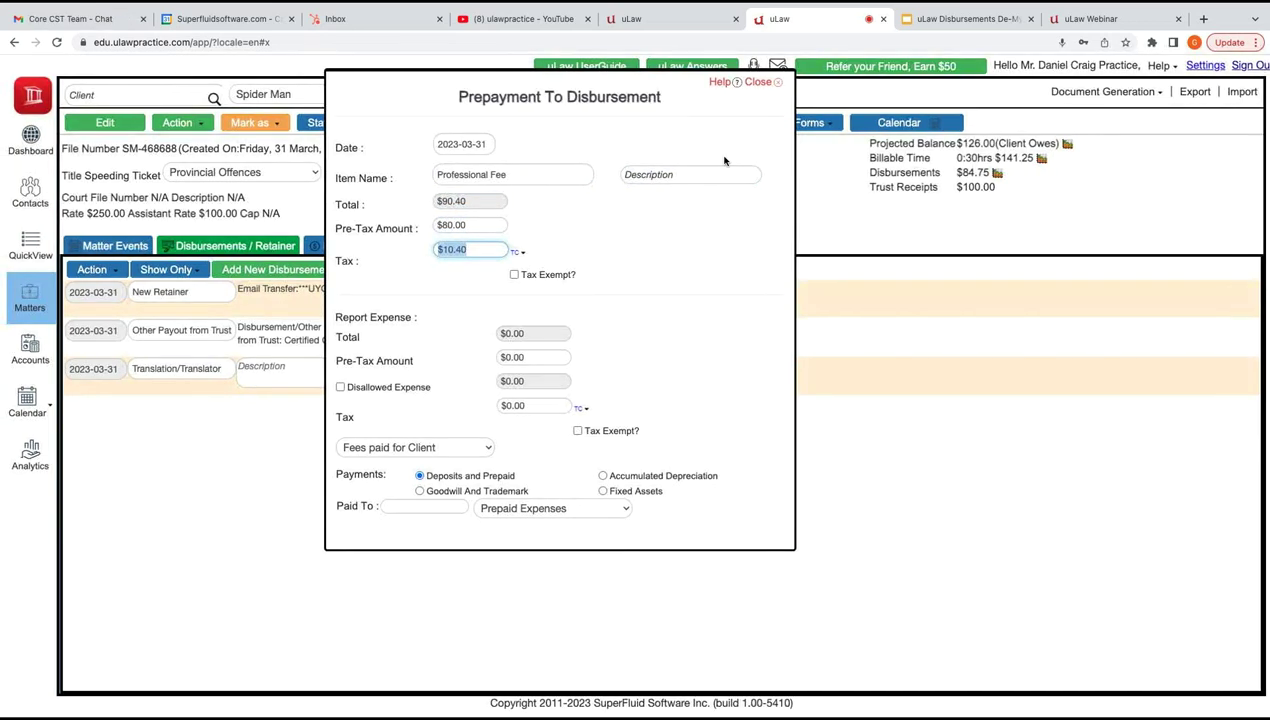
key(Tab)
key(Tab)
key(Tab)
text(8)
click(724, 157)
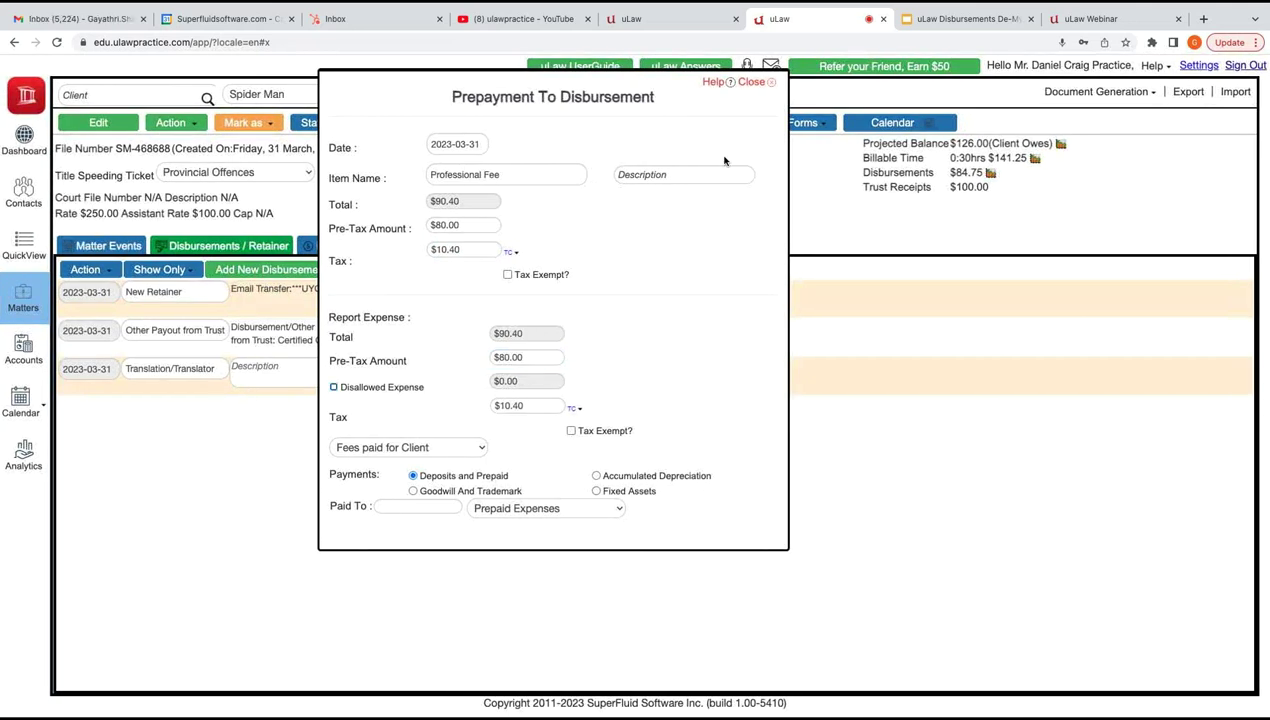
double_click(725, 161)
scroll(725, 161, down, 1)
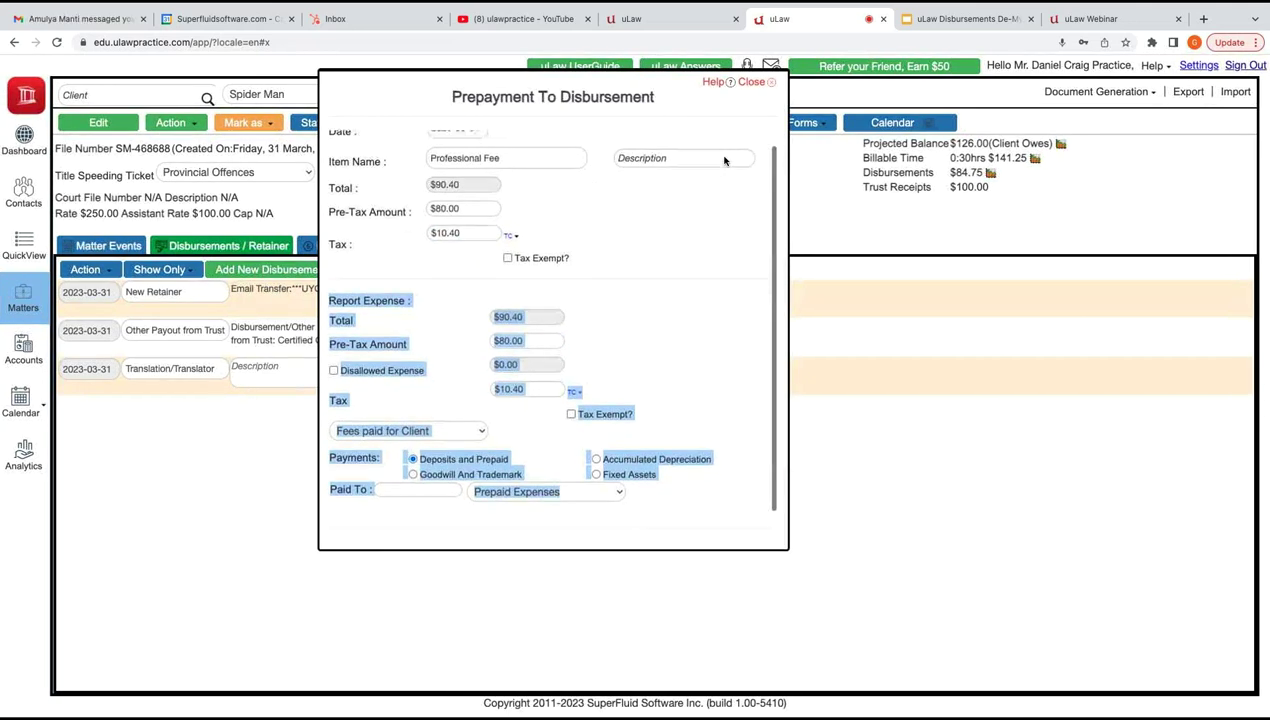
click(724, 160)
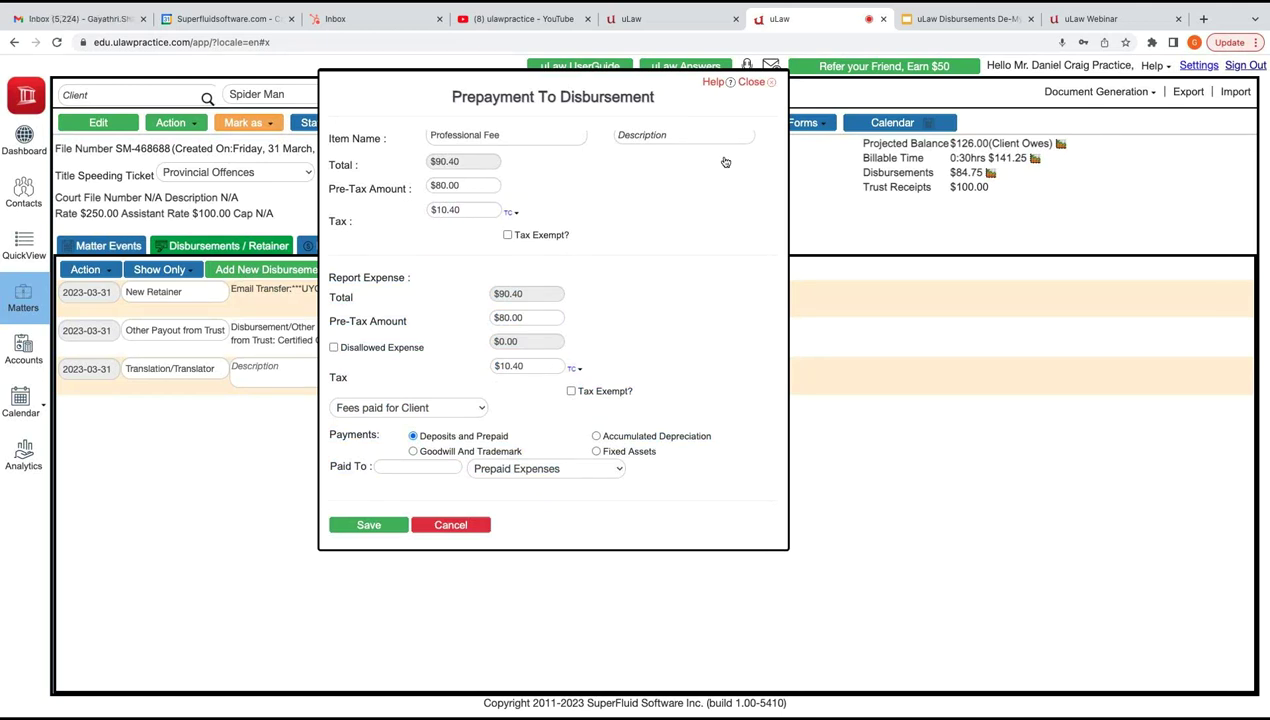
drag(452, 97, 655, 97)
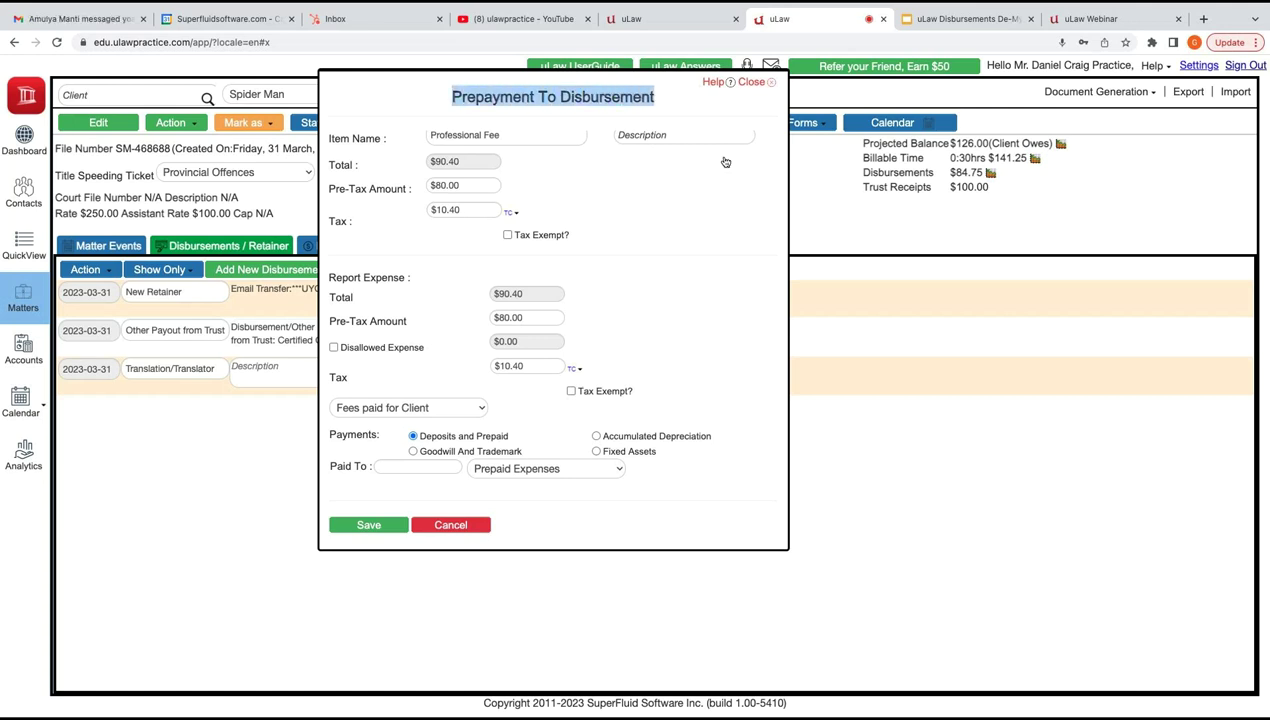
Choose Virtual Tracument Account as the prepaid account for the Professional Fee.
click(546, 469)
key(Up)
key(Up)
key(Up)
key(Up)
key(Up)
key(Up)
key(Up)
key(Up)
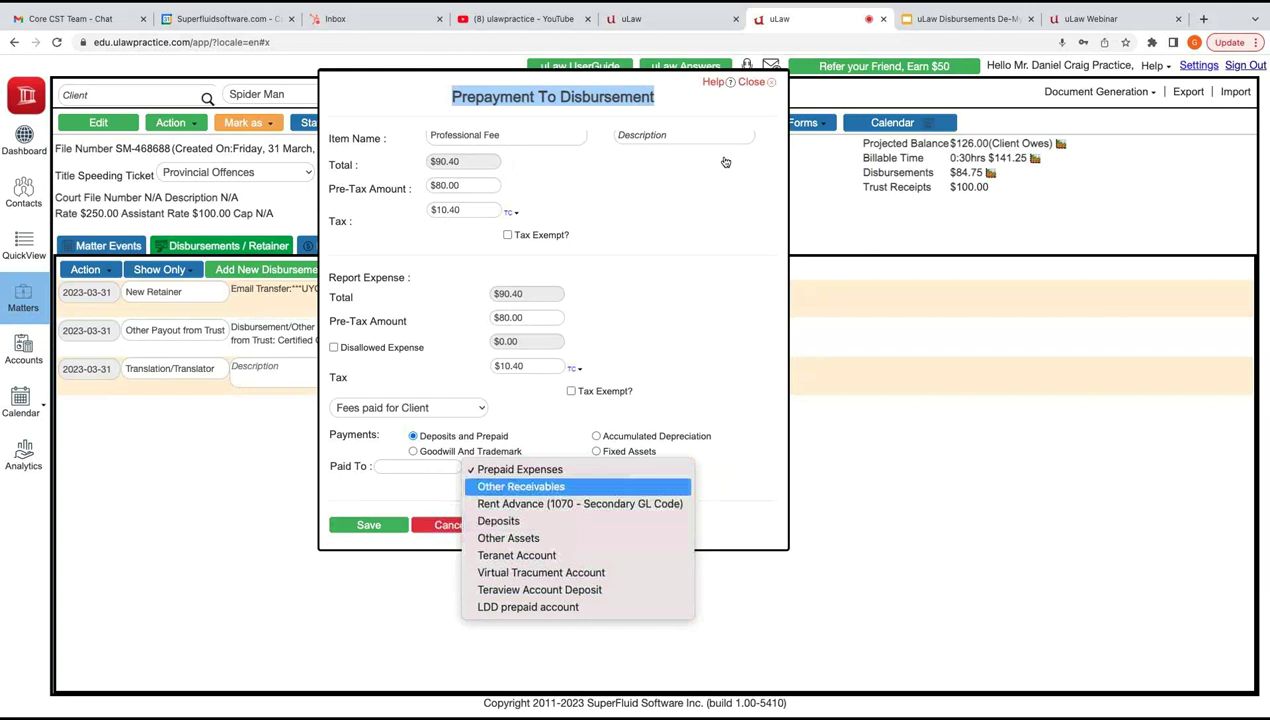
key(Down)
key(Down)
key(Down)
key(Down)
key(Down)
key(Down)
key(Down)
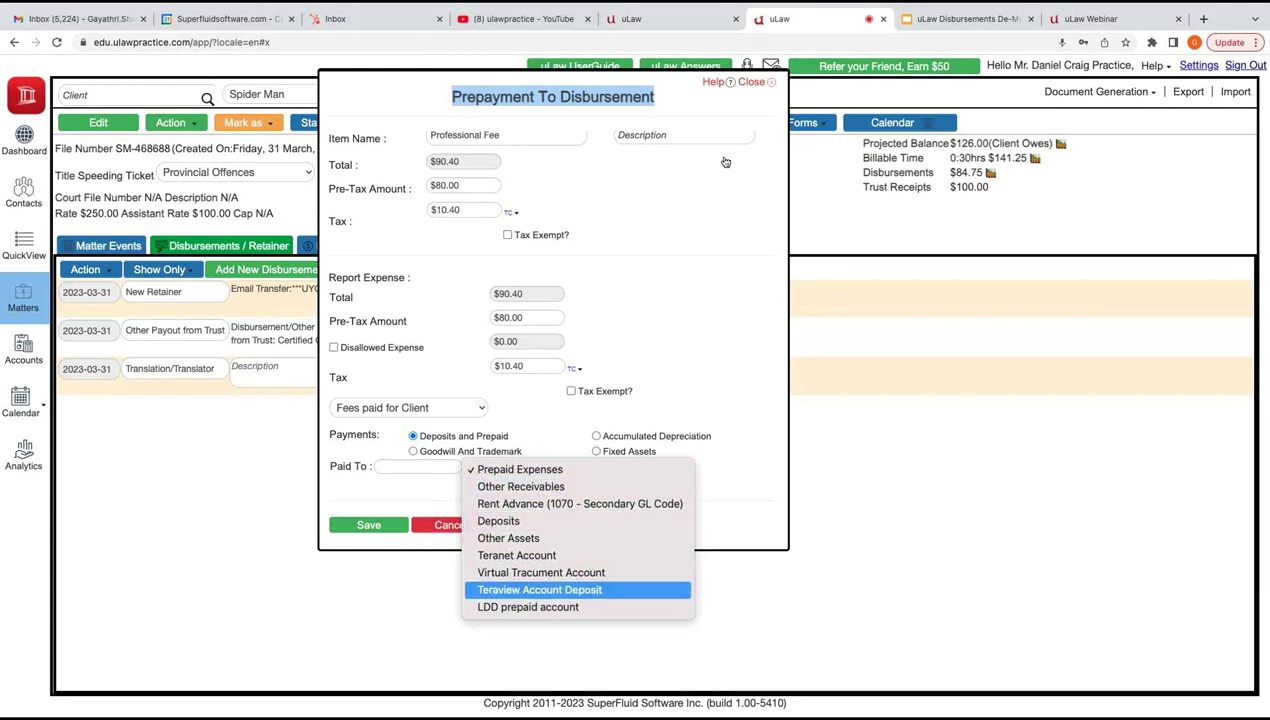
key(Down)
key(Up)
key(Up)
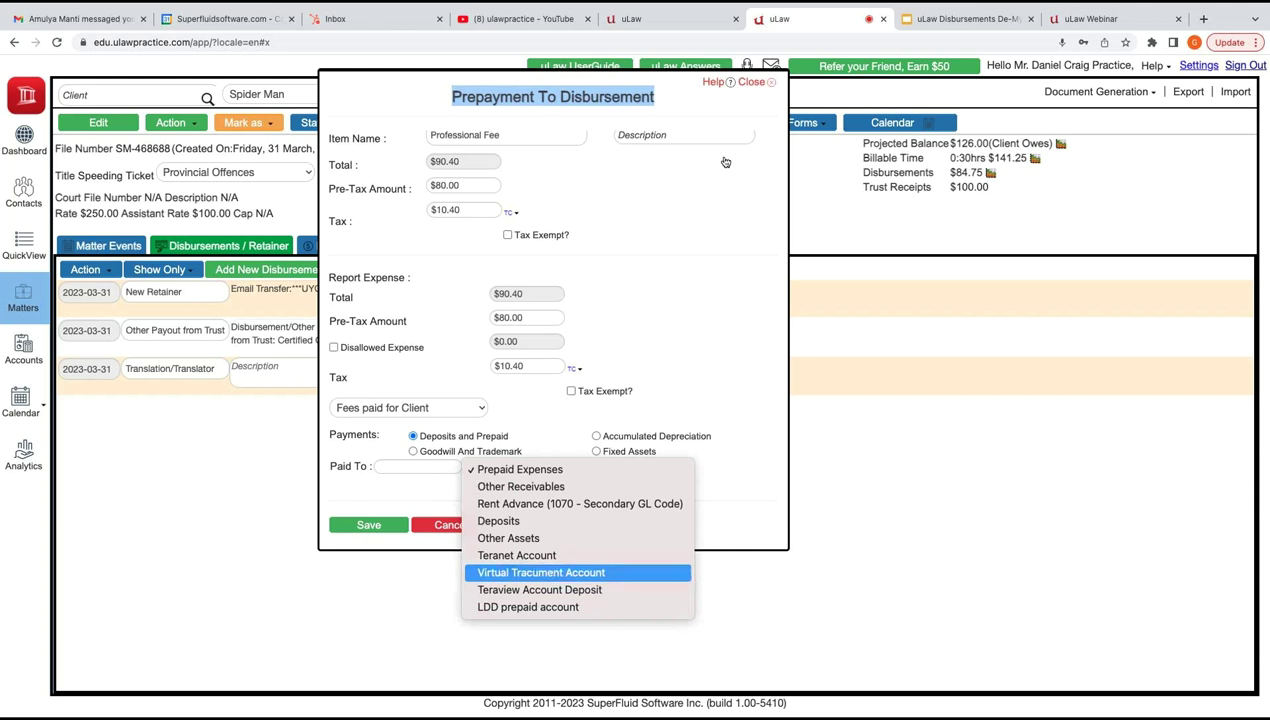
key(Return)
Enter ABC Ac as the payee of the Professional Fee prepayment and save the entry.
key(shift+Tab)
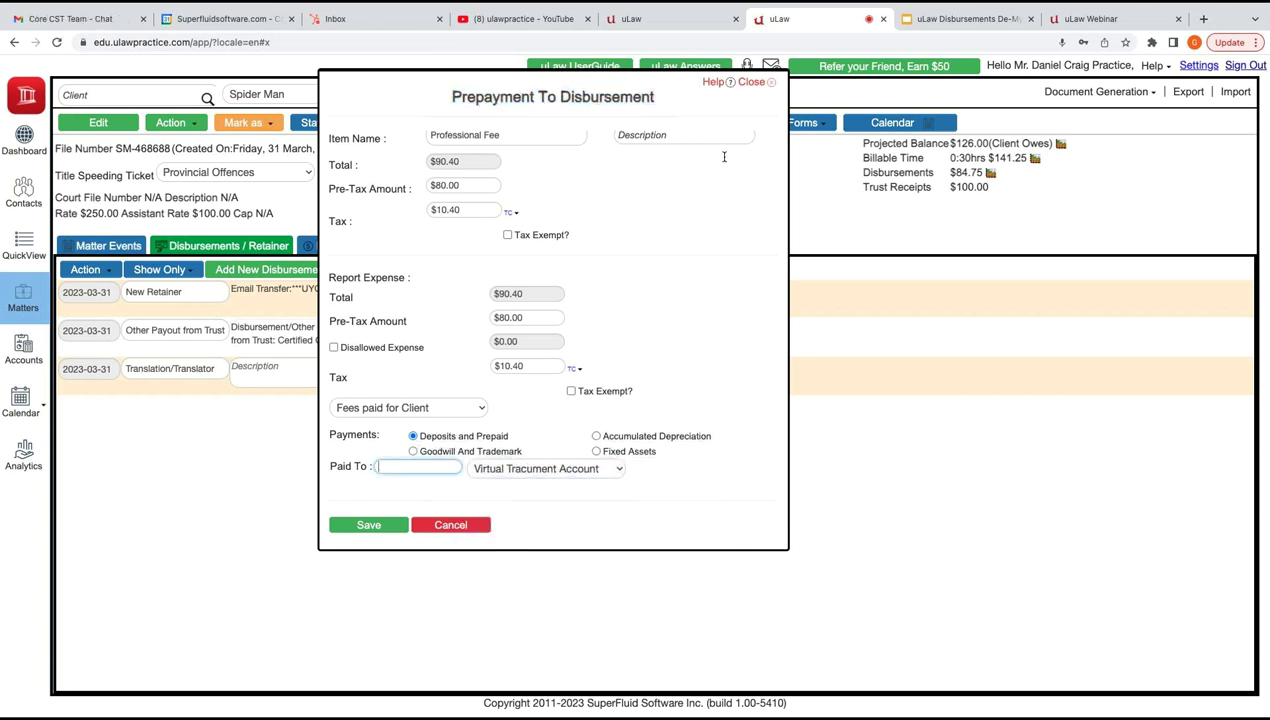
text(ABC)
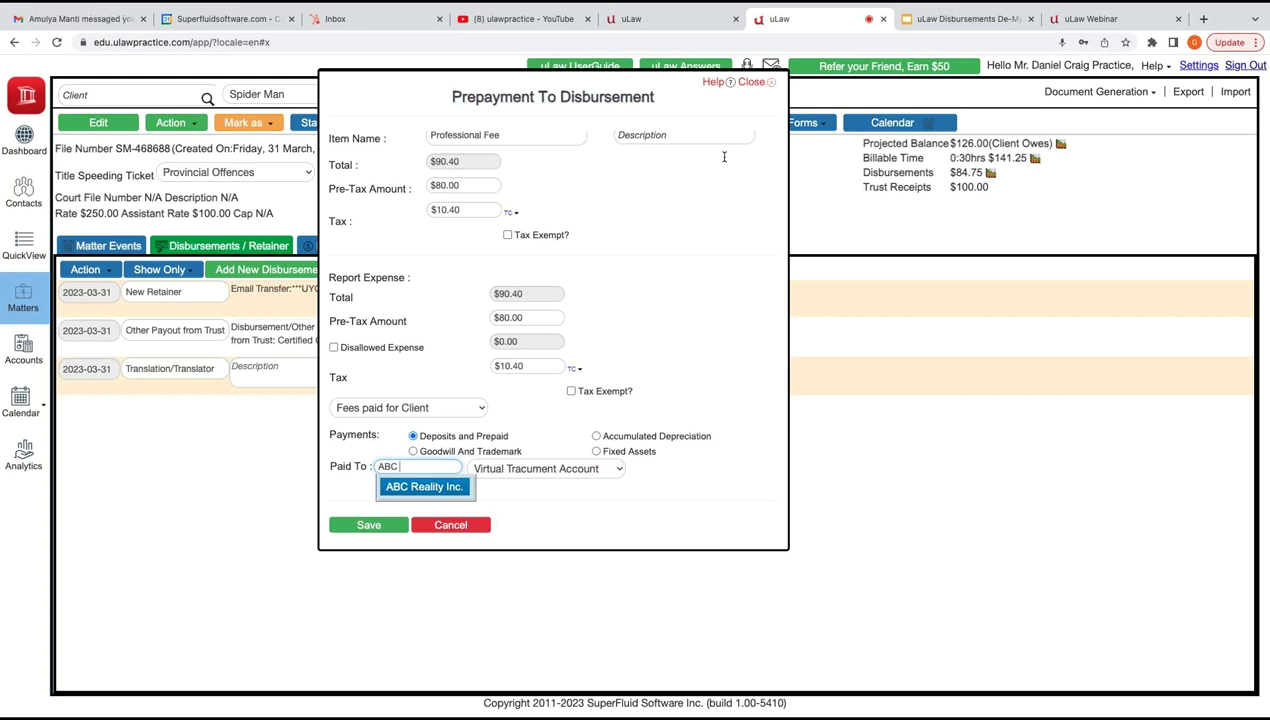
text( Ac)
key(Tab)
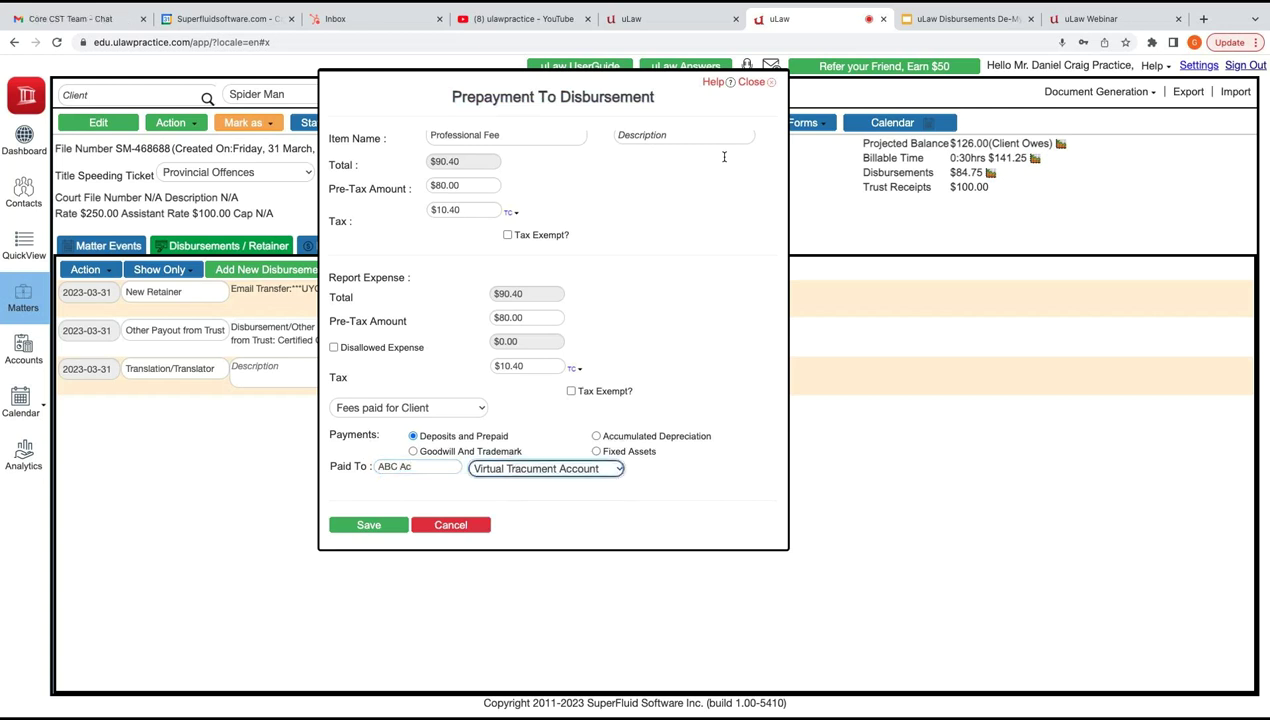
key(Tab)
key(Return)
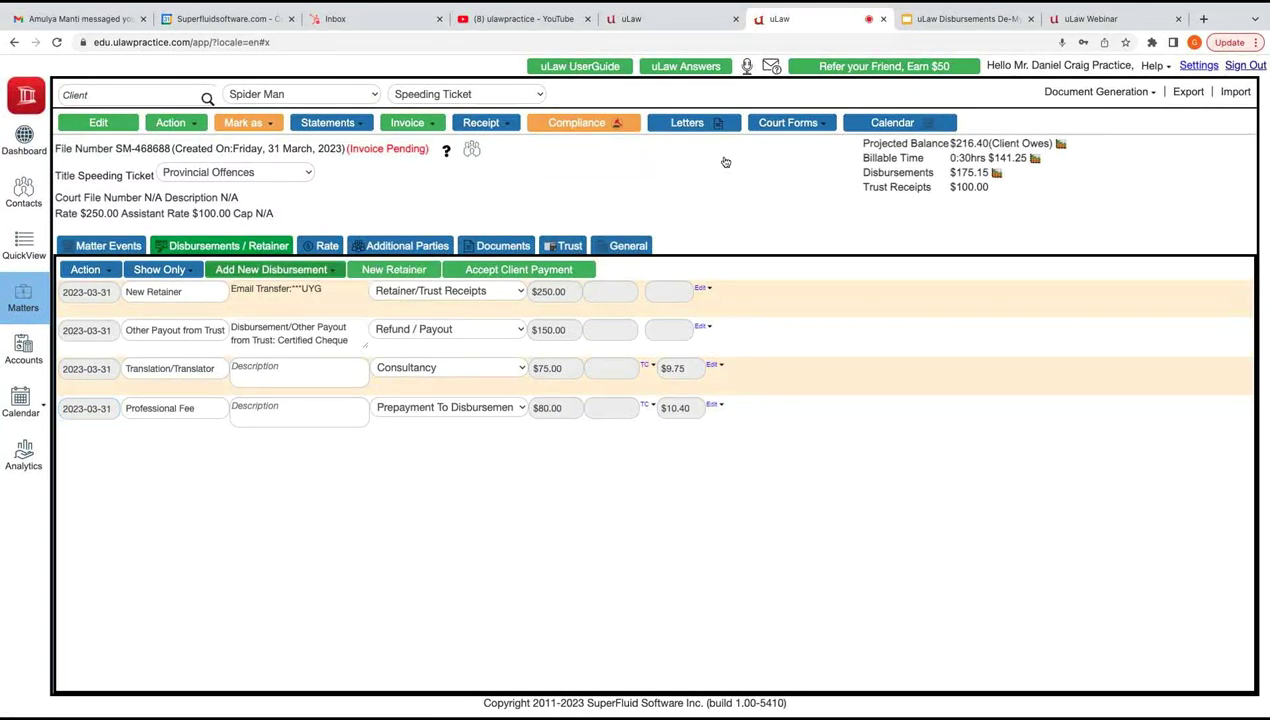
click(275, 270)
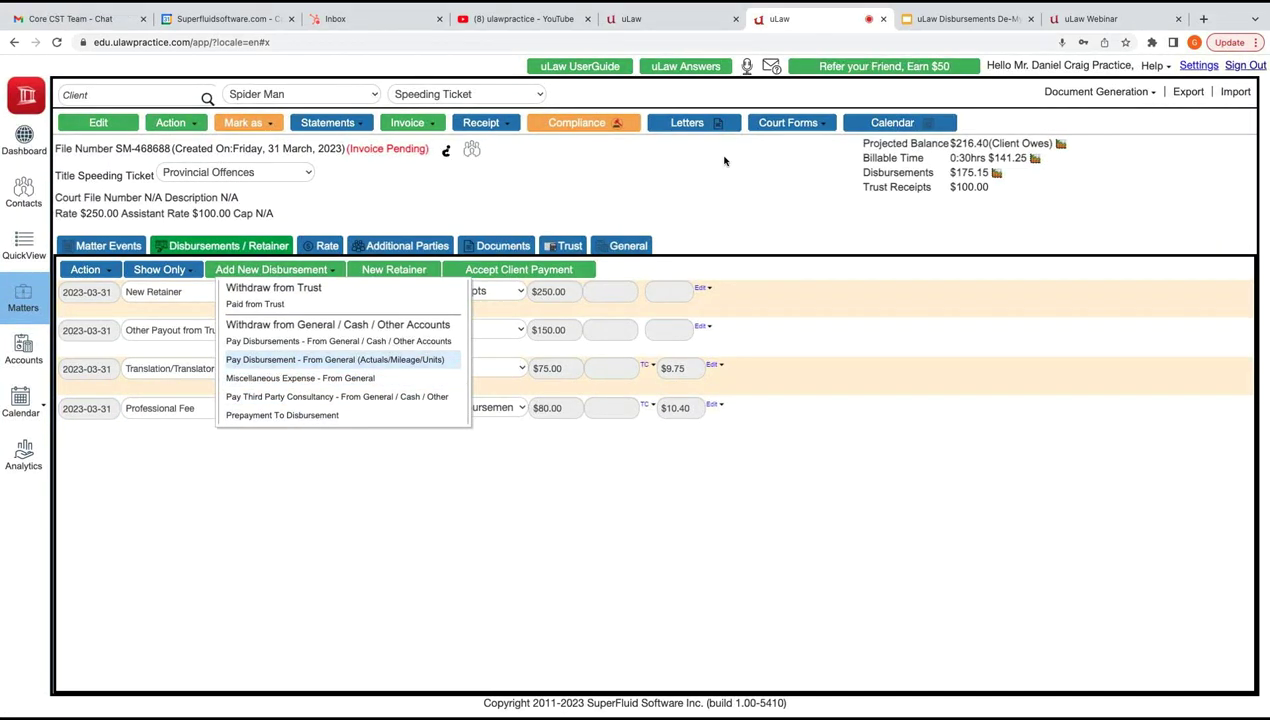
click(335, 360)
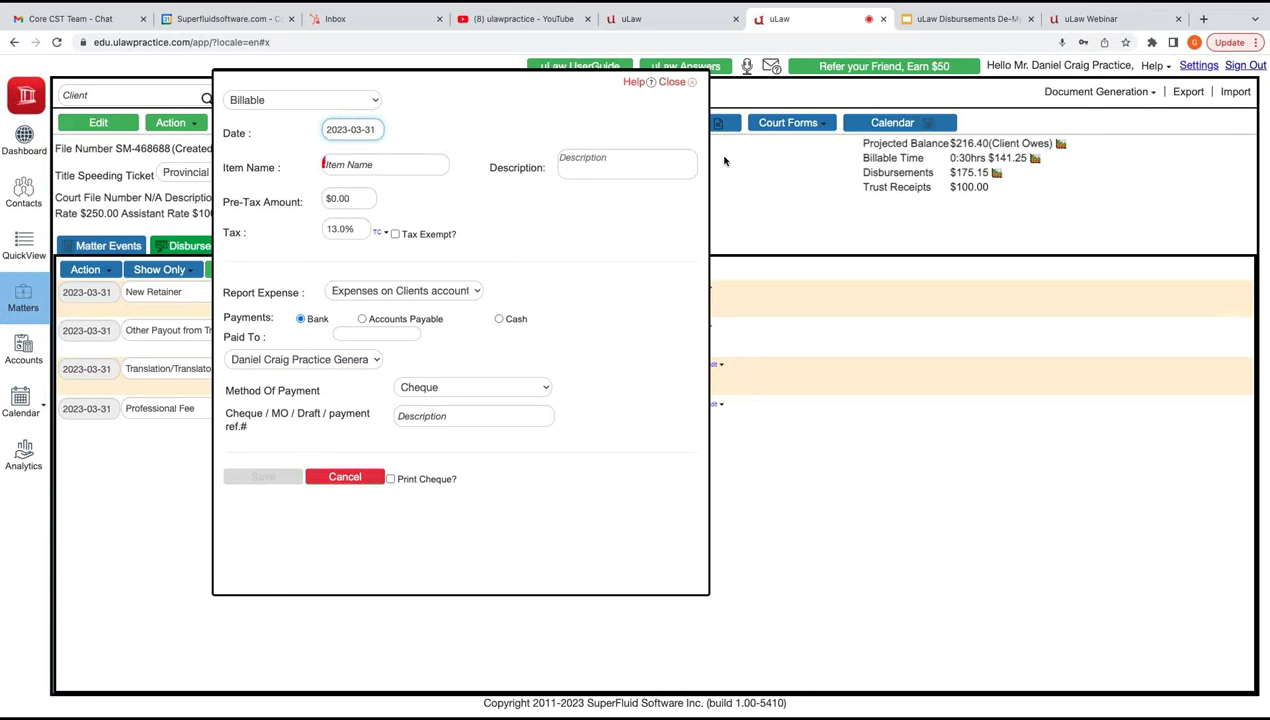
click(726, 162)
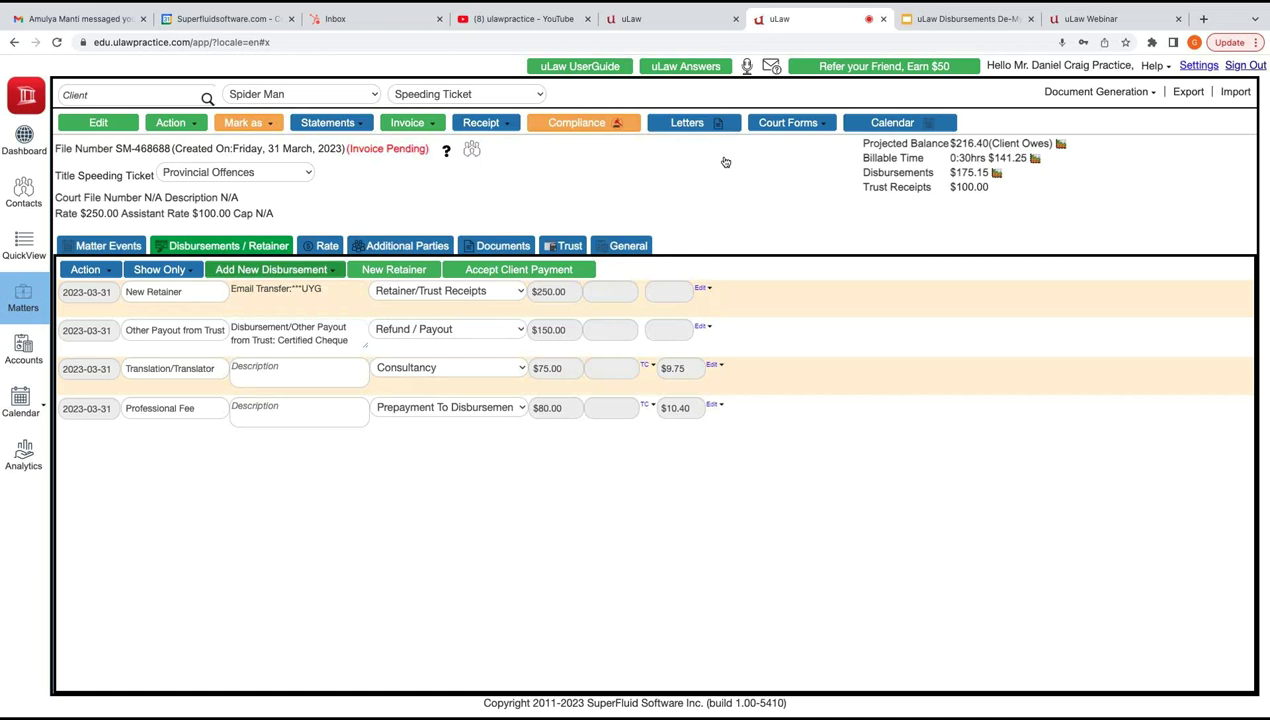
Start a new Miscellaneous Expense from the general account and name the item Bank Charges.
click(275, 270)
click(300, 378)
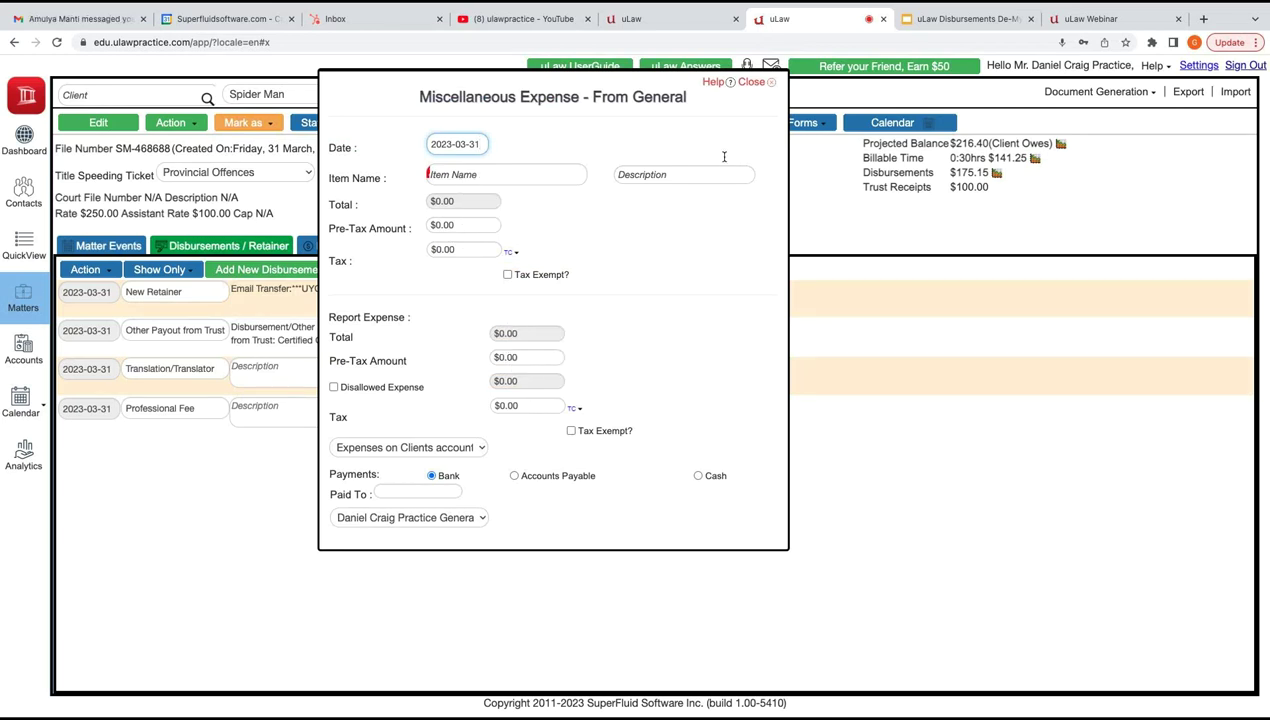
key(Tab)
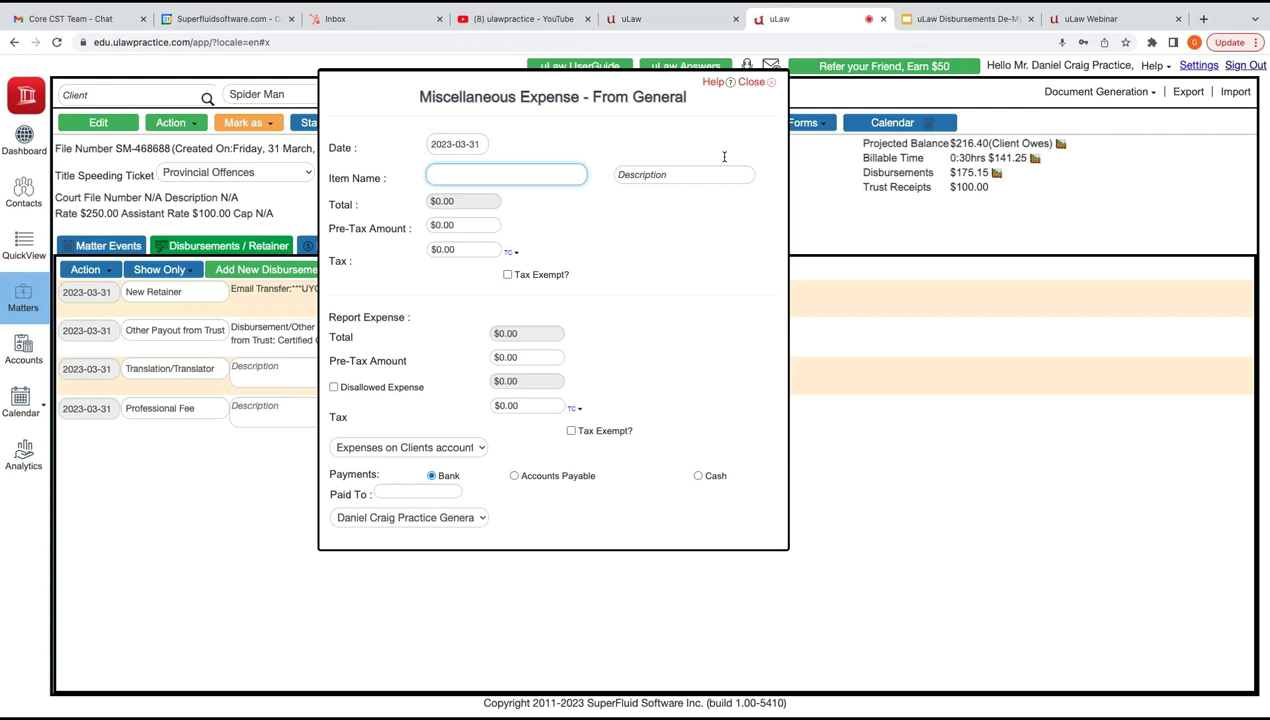
text(Ba)
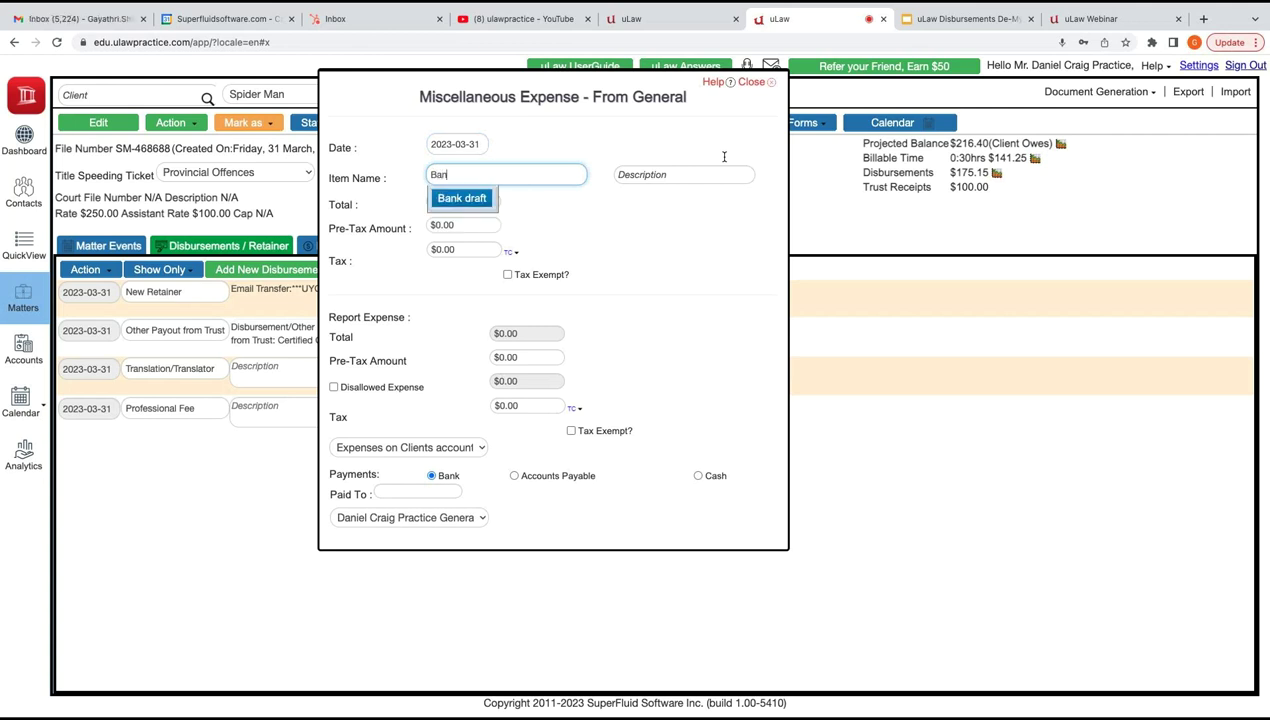
key(BackSpace)
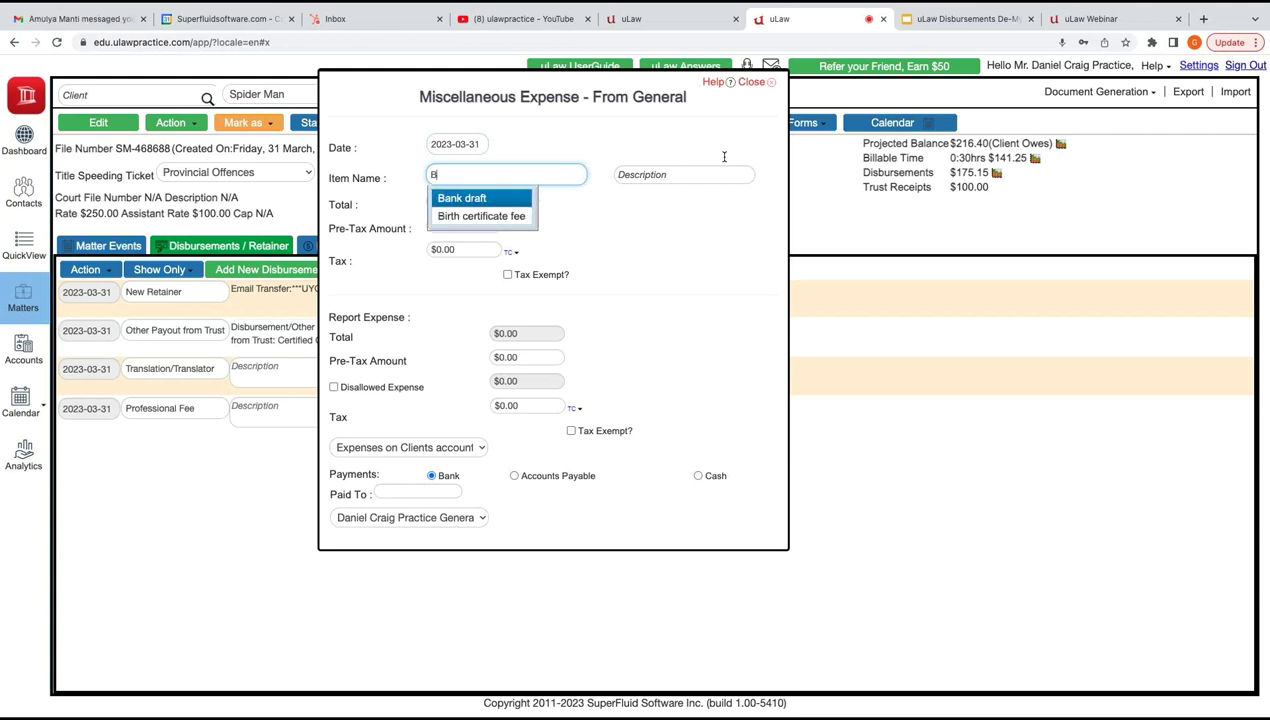
text(anck)
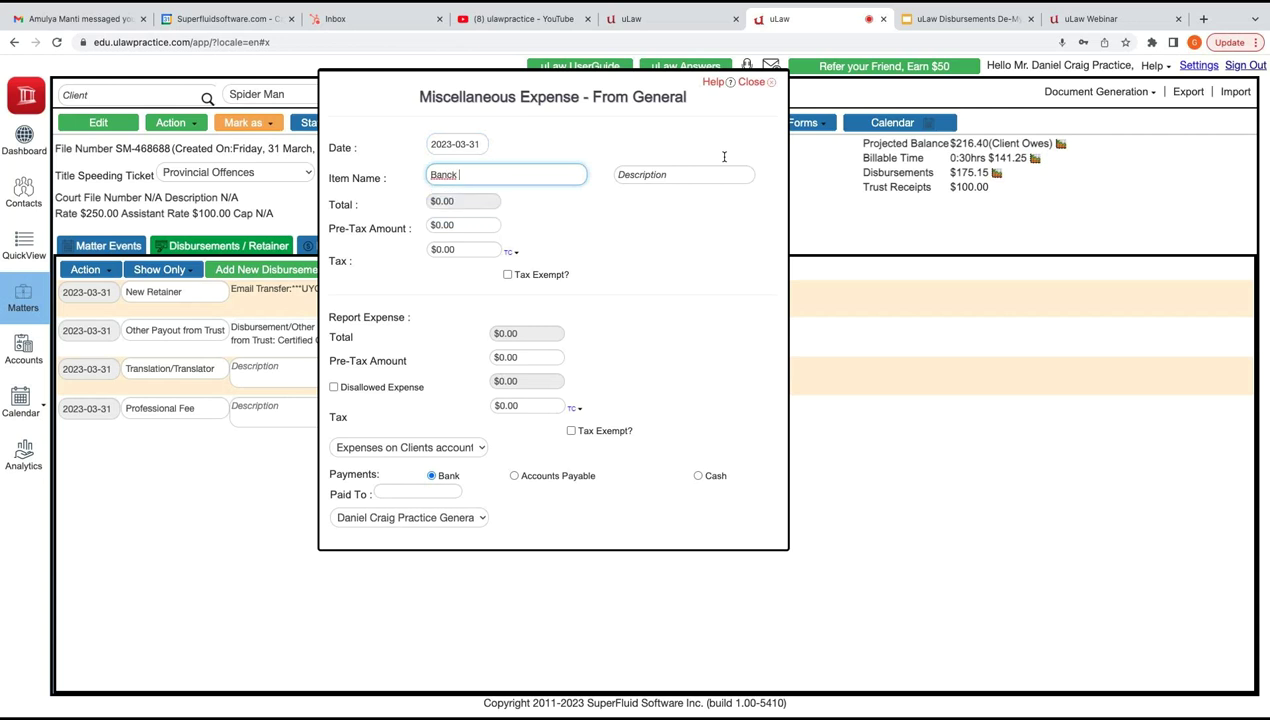
key(BackSpace)
text(k Charges)
key(Tab)
Set the Bank Charges reported expense pre-tax amount to $60.00 and mark that expense as tax exempt.
click(526, 358)
text(60)
key(Tab)
key(shift+Tab)
click(571, 431)
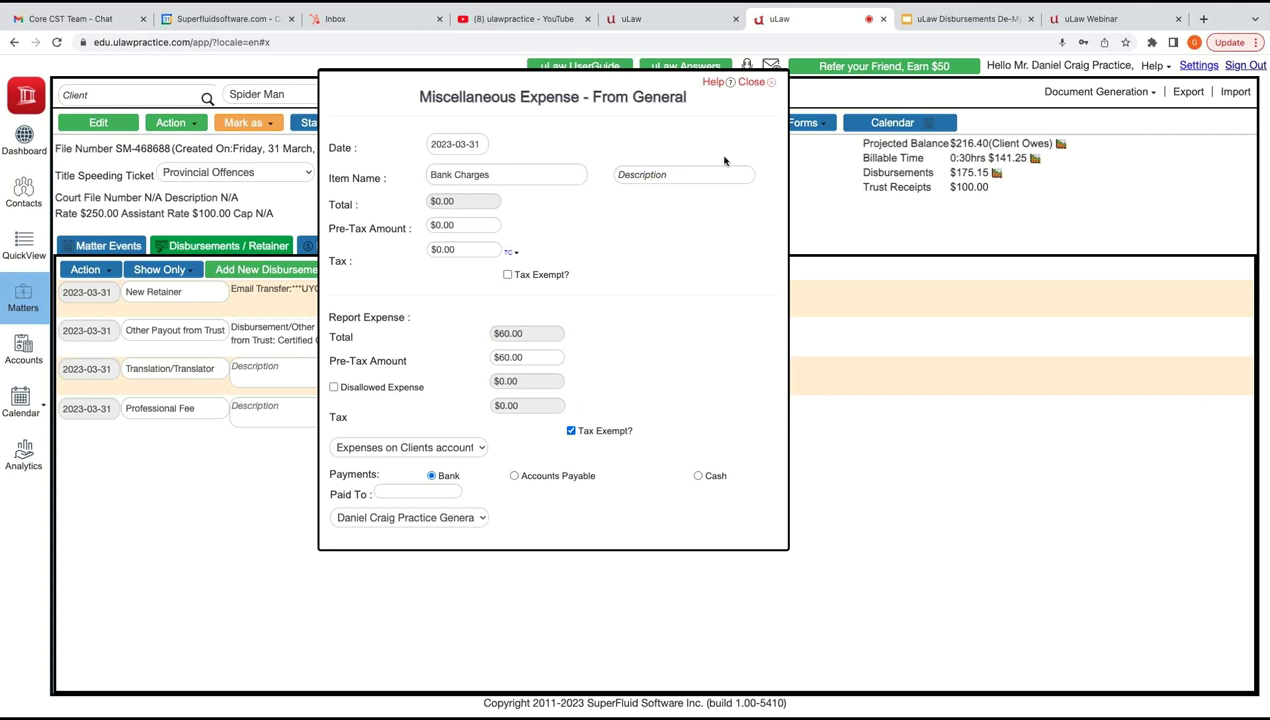
Set the client pre-tax amount of the Bank Charges to $50.00 and mark the client charge as tax exempt.
scroll(726, 161, down, 1)
click(468, 209)
double_click(454, 209)
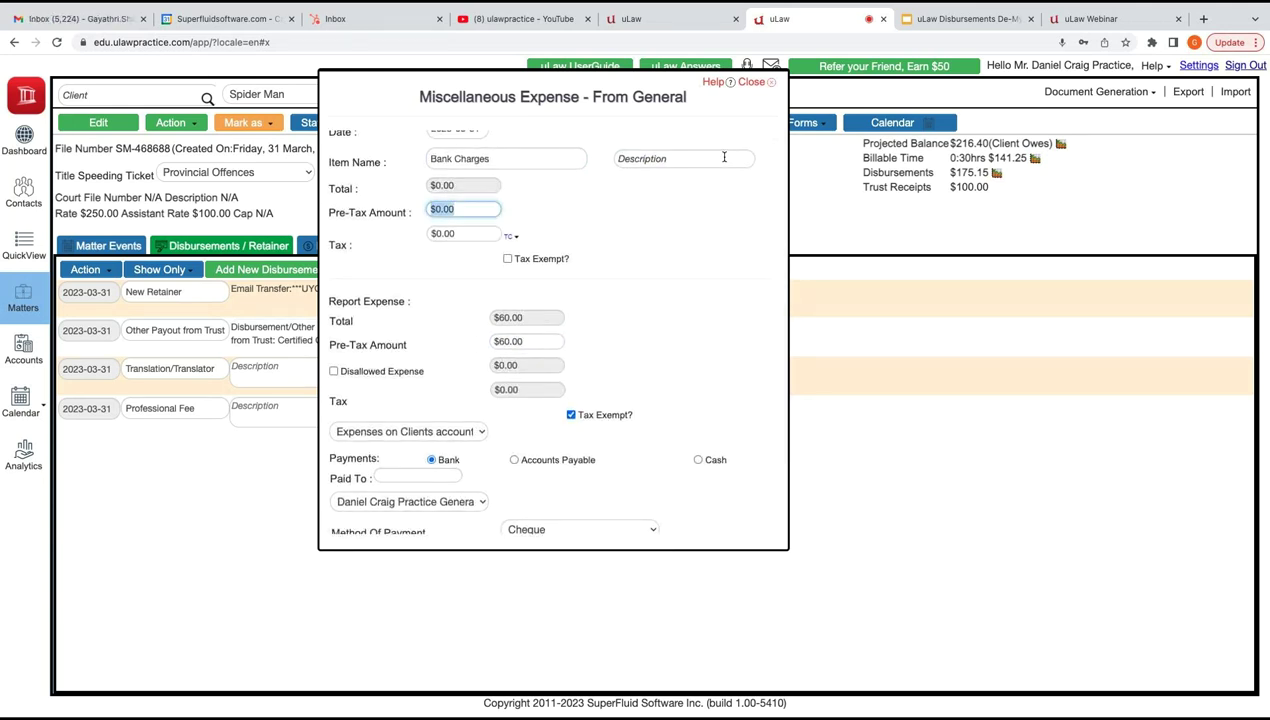
text(50)
key(Tab)
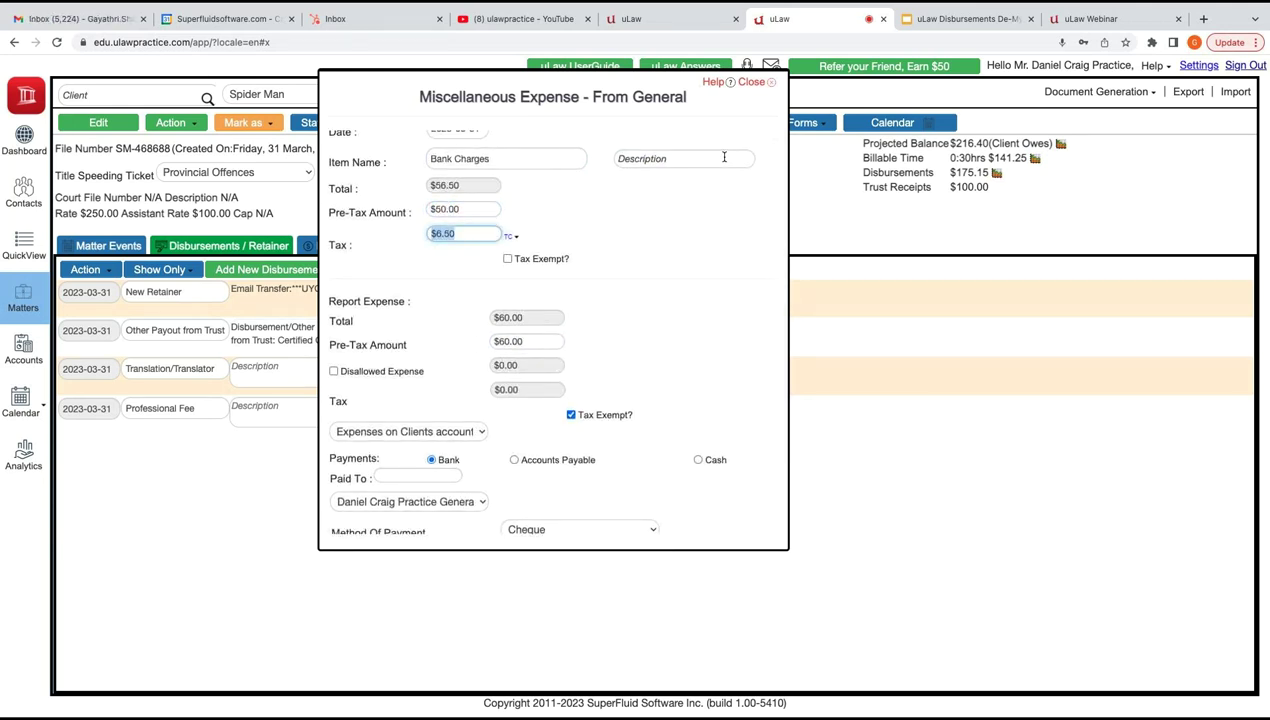
click(508, 259)
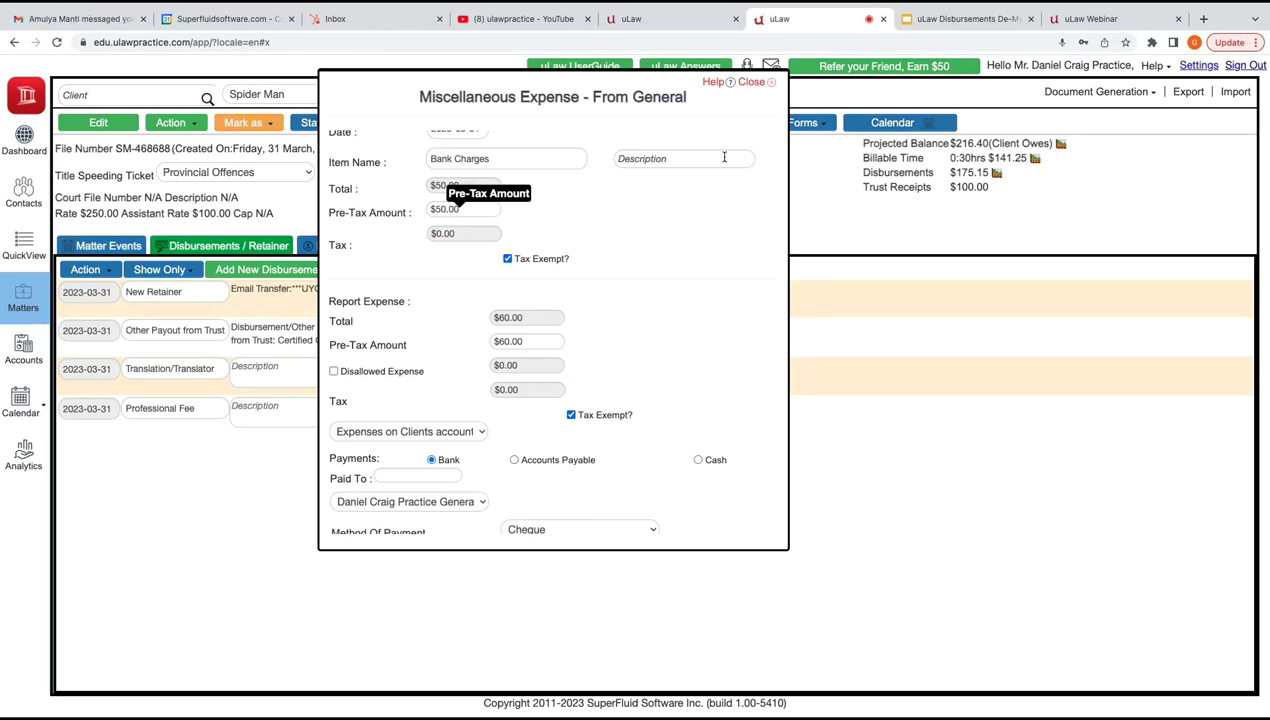
Change the client pre-tax amount of the Bank Charges to $0.00.
key(Tab)
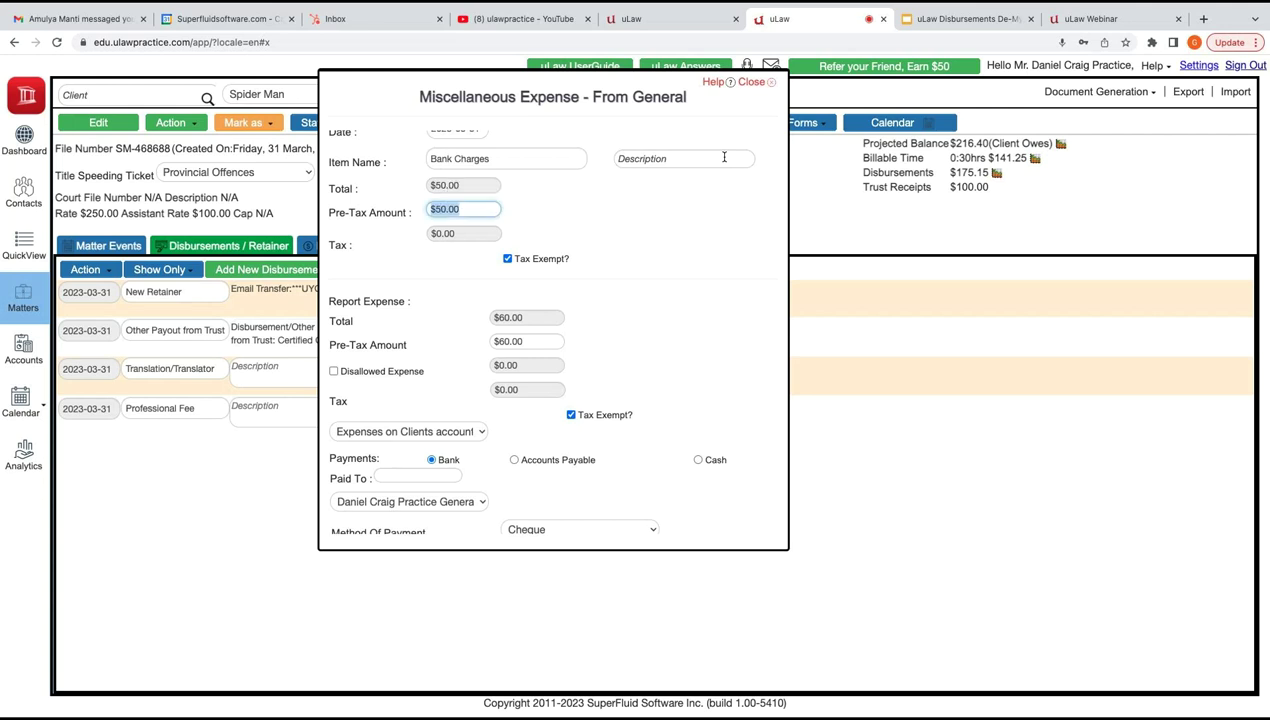
text(0)
key(Tab)
click(725, 160)
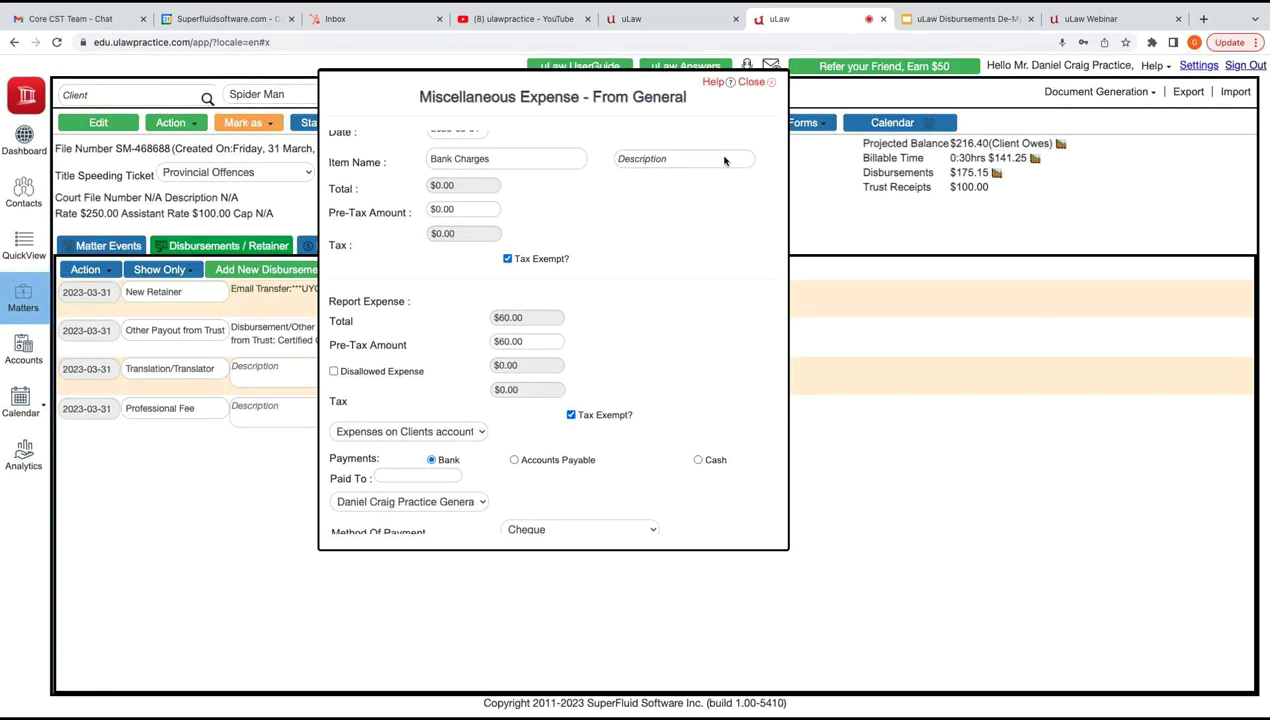
double_click(725, 160)
scroll(725, 160, up, 1)
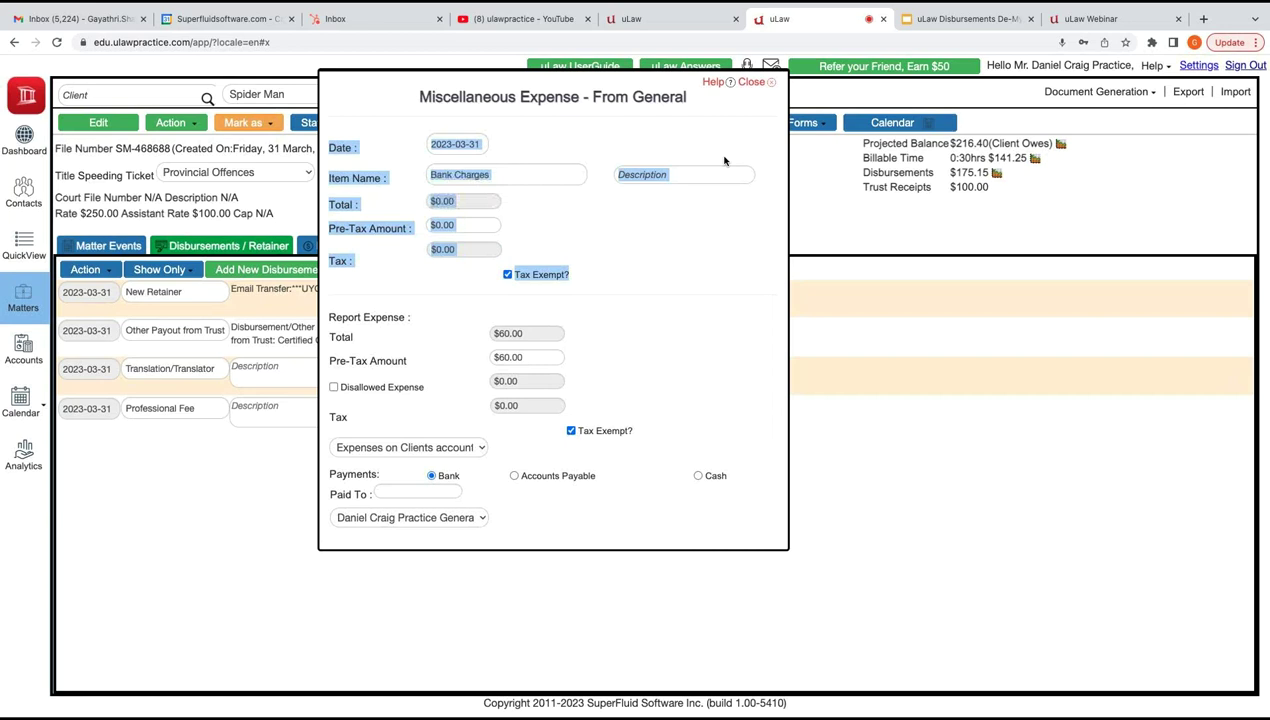
double_click(725, 160)
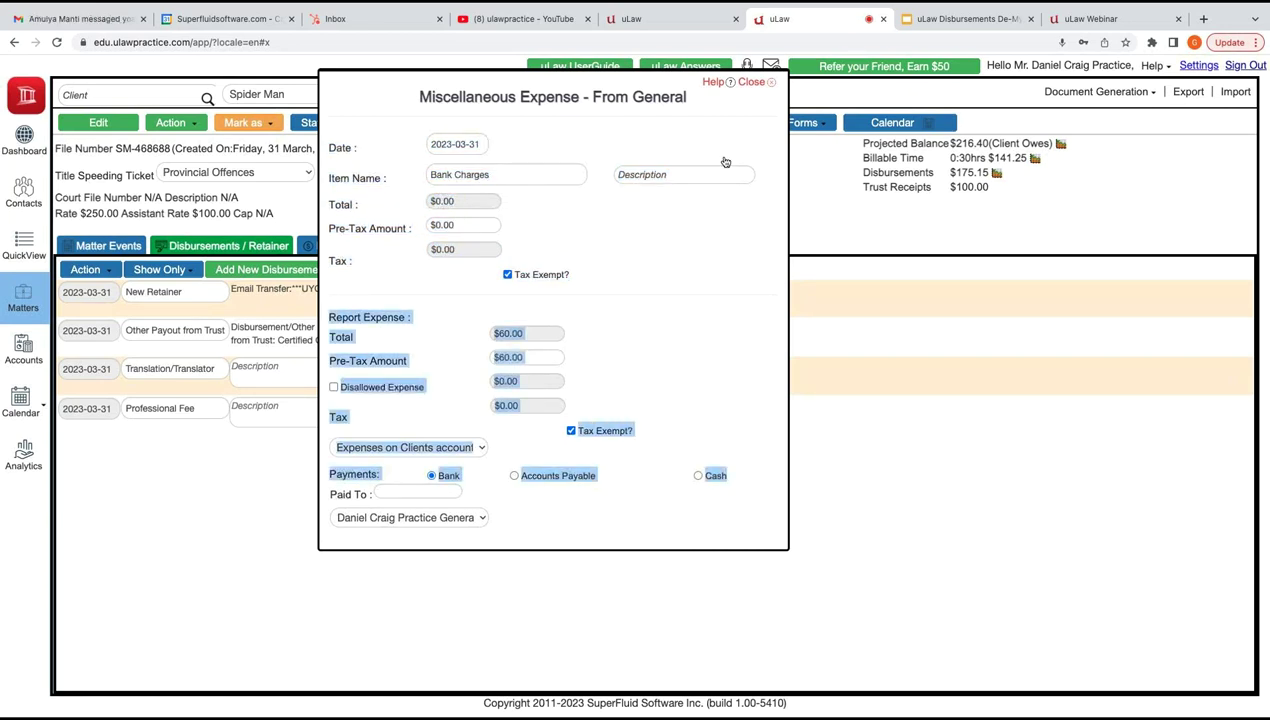
Restore the client pre-tax amount of the Bank Charges to $50.00 and enter RBC as the payee.
click(463, 225)
text(50)
key(Tab)
drag(510, 213, 505, 560)
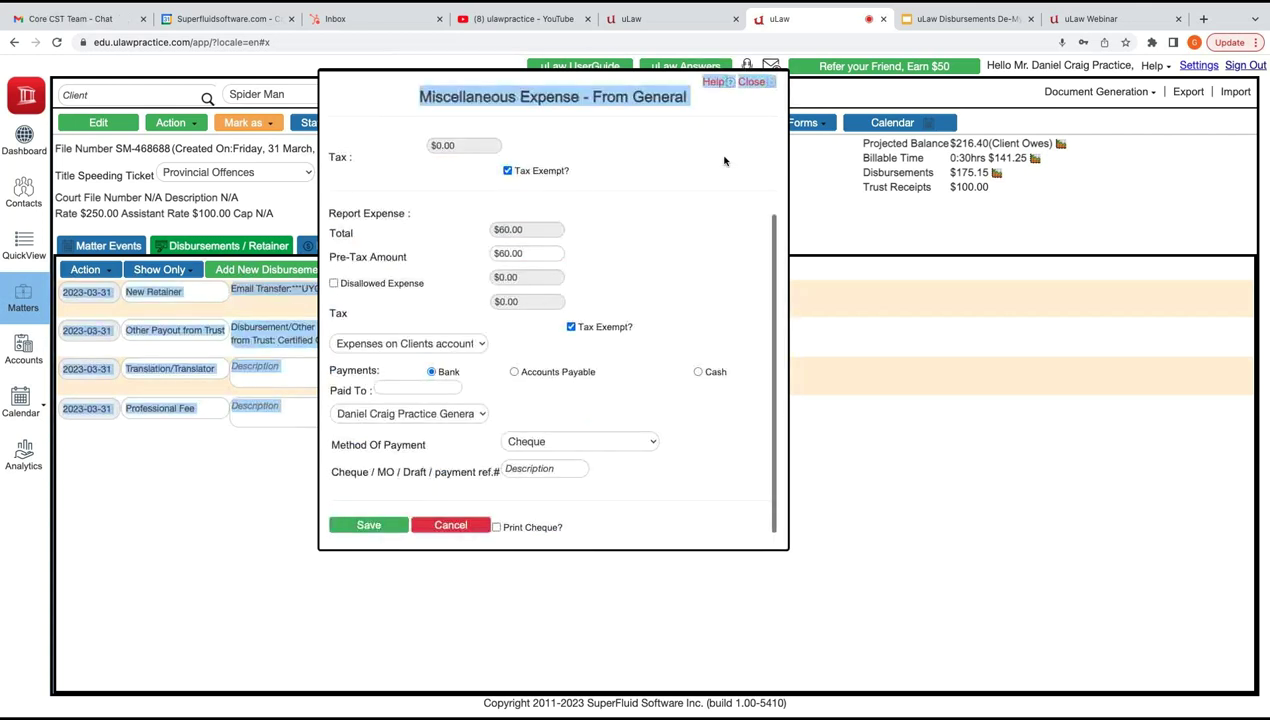
click(418, 387)
text(RBC)
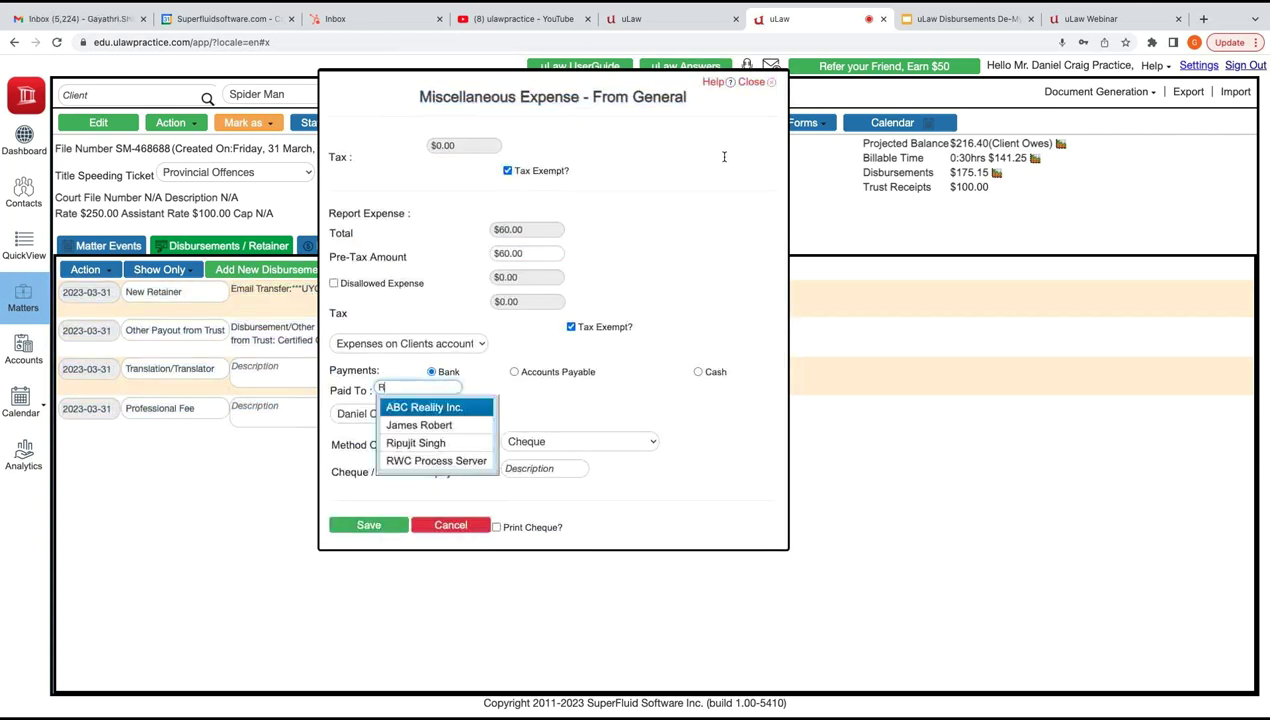
key(Tab)
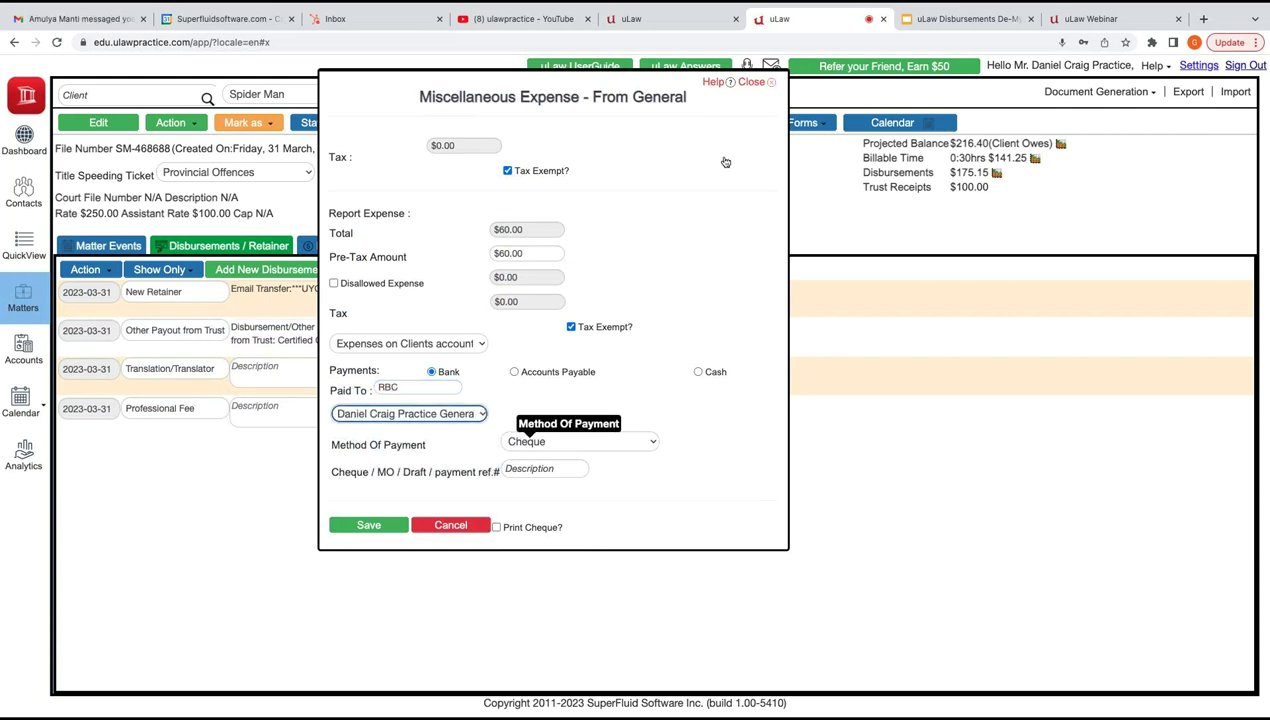
Set the Bank Charges payment method to Direct Debit, enter NA as the payment reference and save the expense.
click(579, 441)
scroll(575, 608, down, 2)
key(Return)
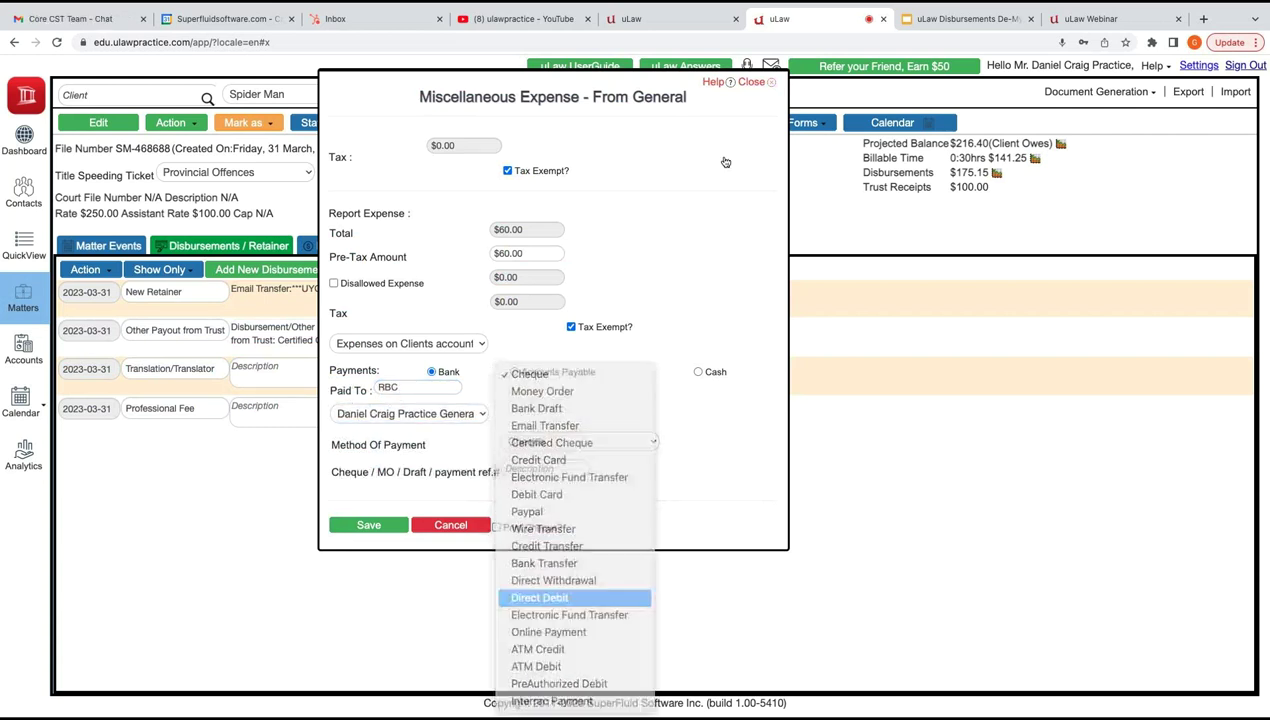
key(Tab)
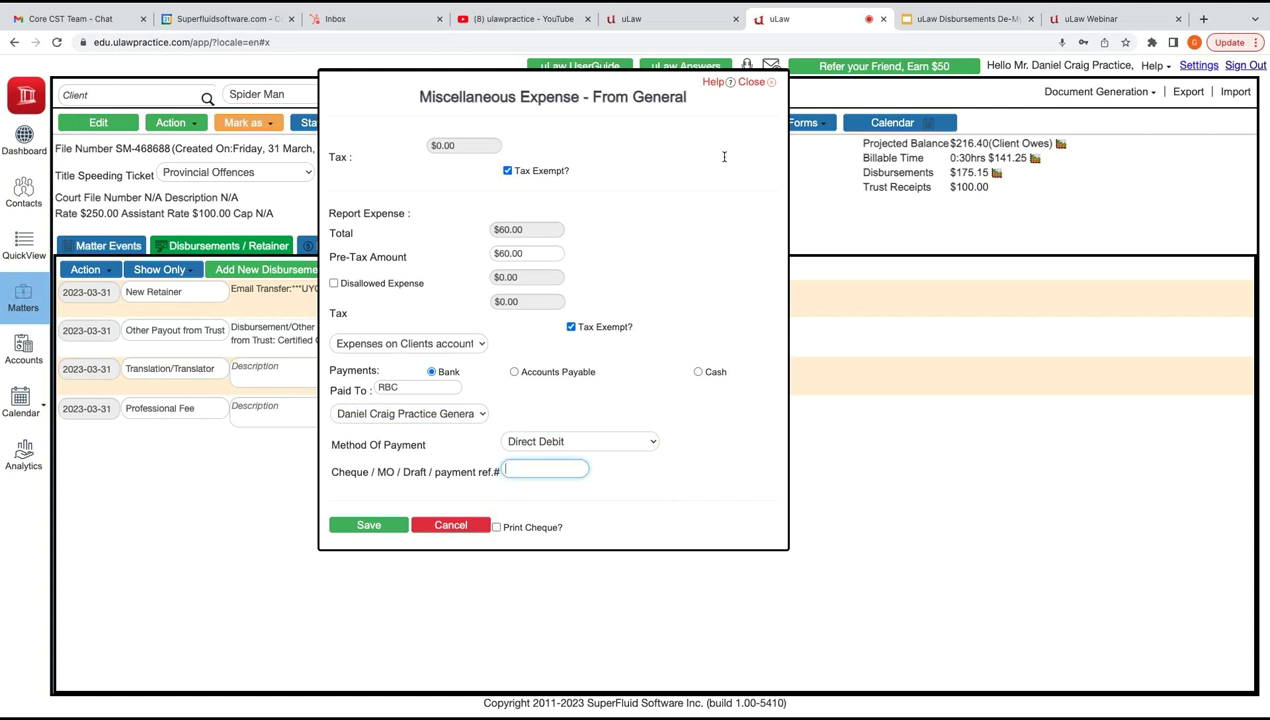
text(NA)
key(Tab)
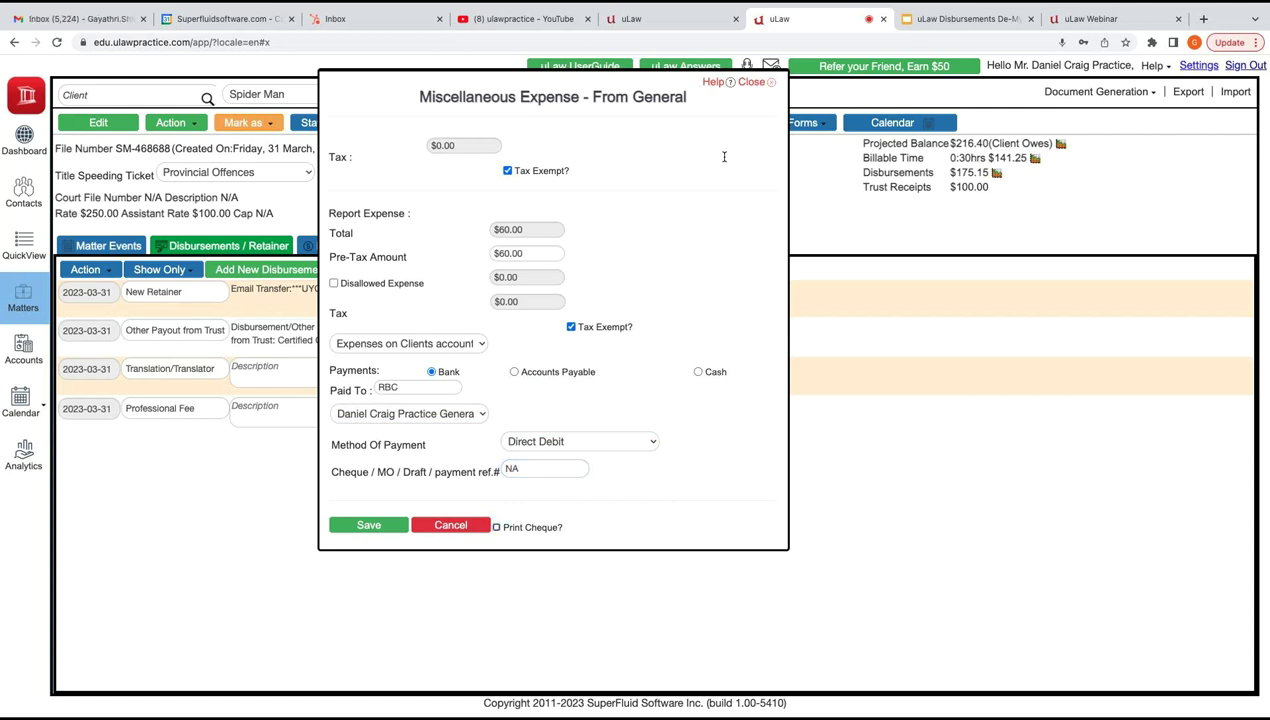
key(Return)
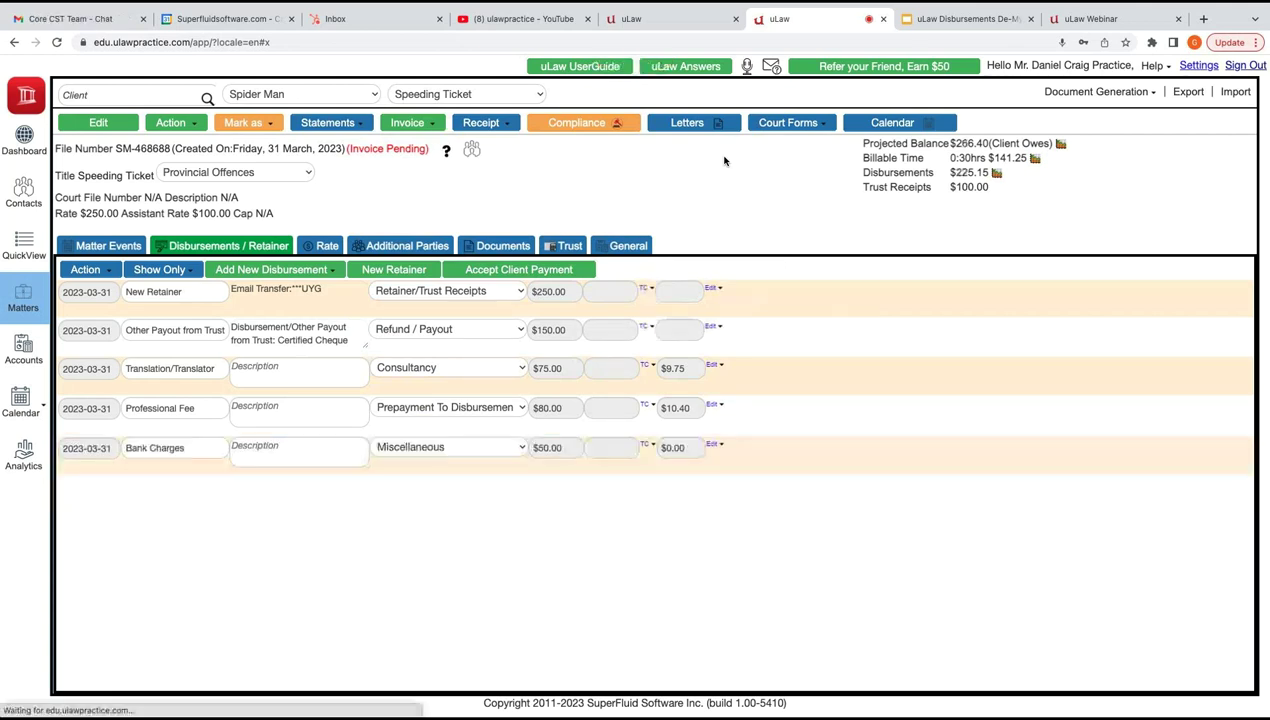
Start a new disbursement paid from general for actuals, mileage or units, keeping its type as Billable.
click(275, 270)
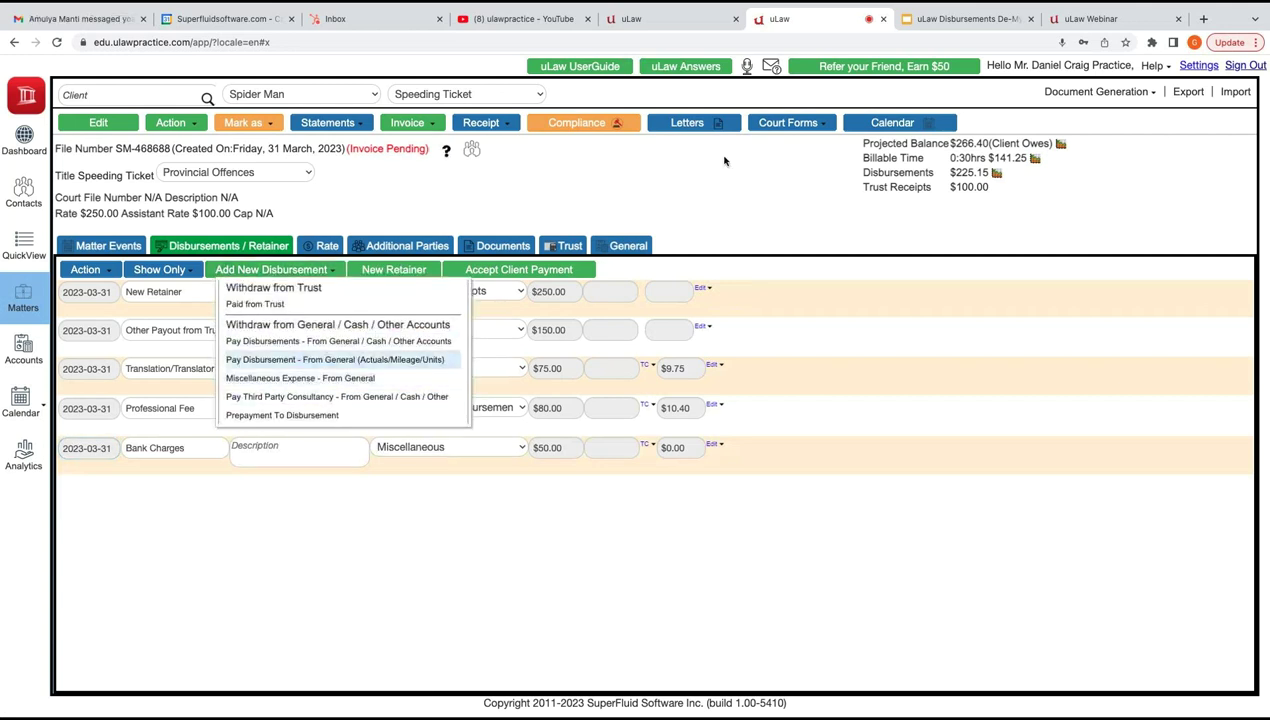
click(335, 360)
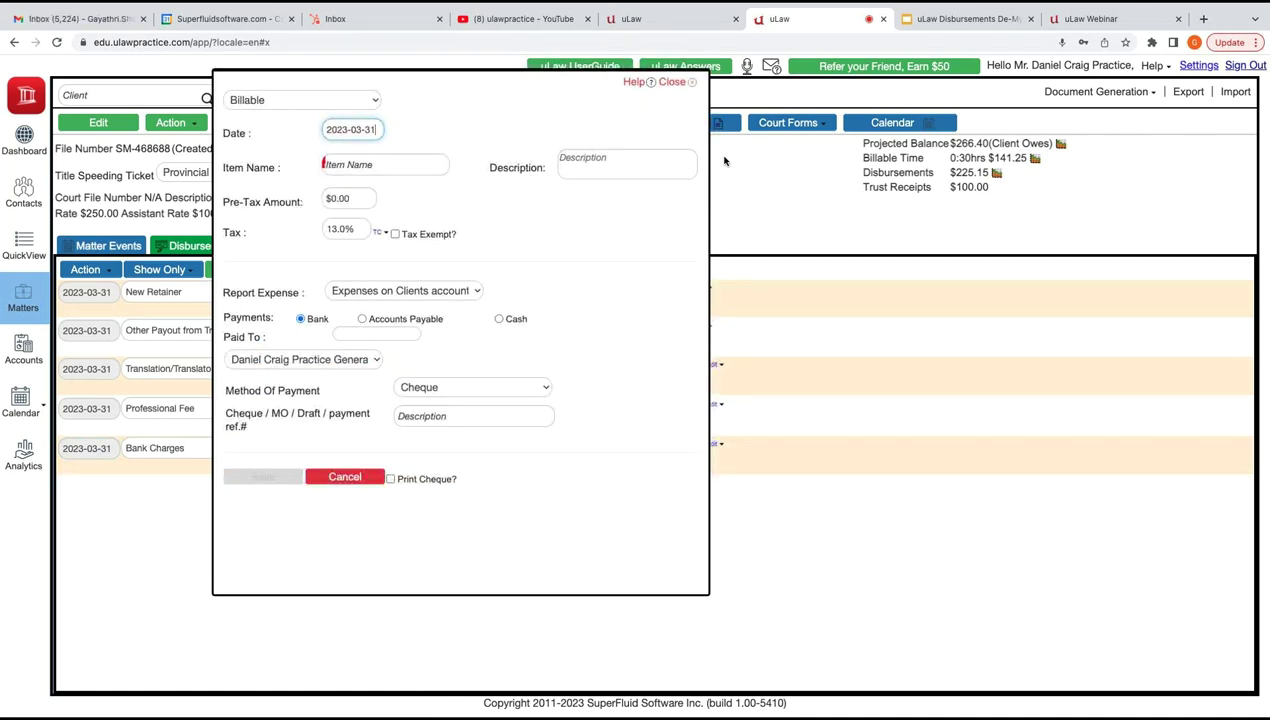
click(302, 100)
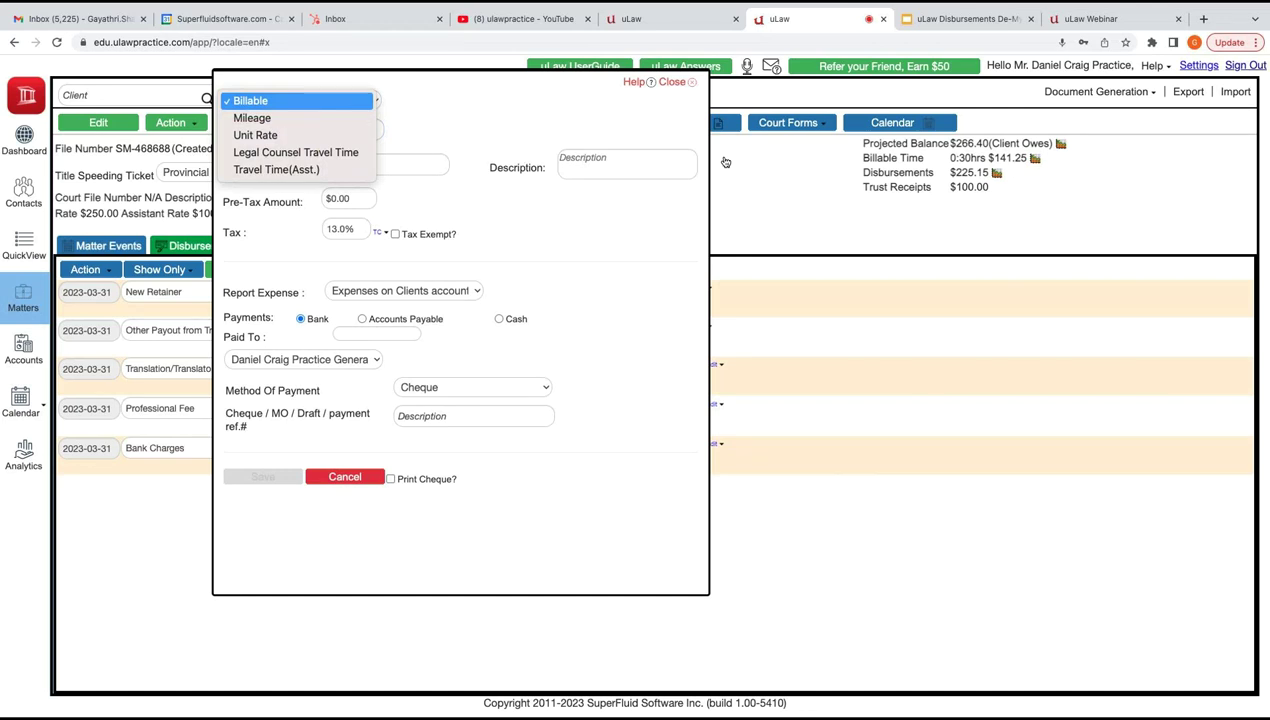
key(Return)
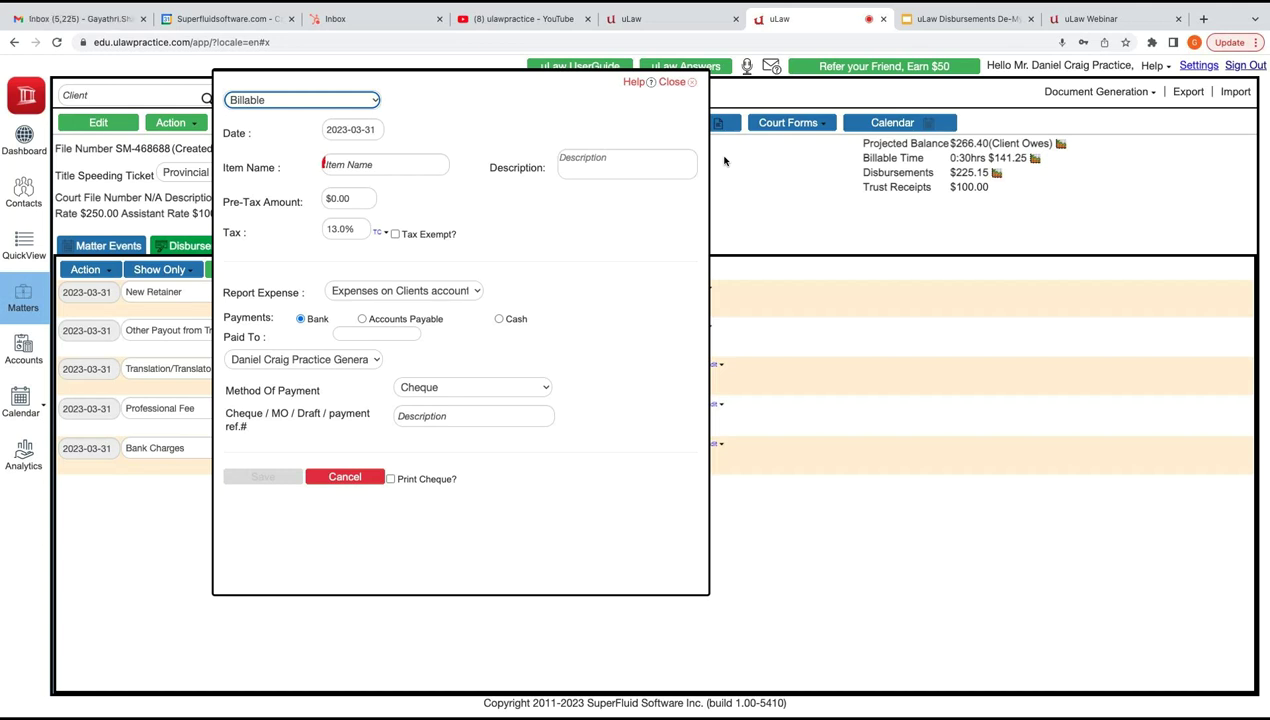
Look up the application fee items and choose the suggested LTB Application Fee as the disbursement's item name.
key(Tab)
key(Tab)
text(Flin)
key(BackSpace)
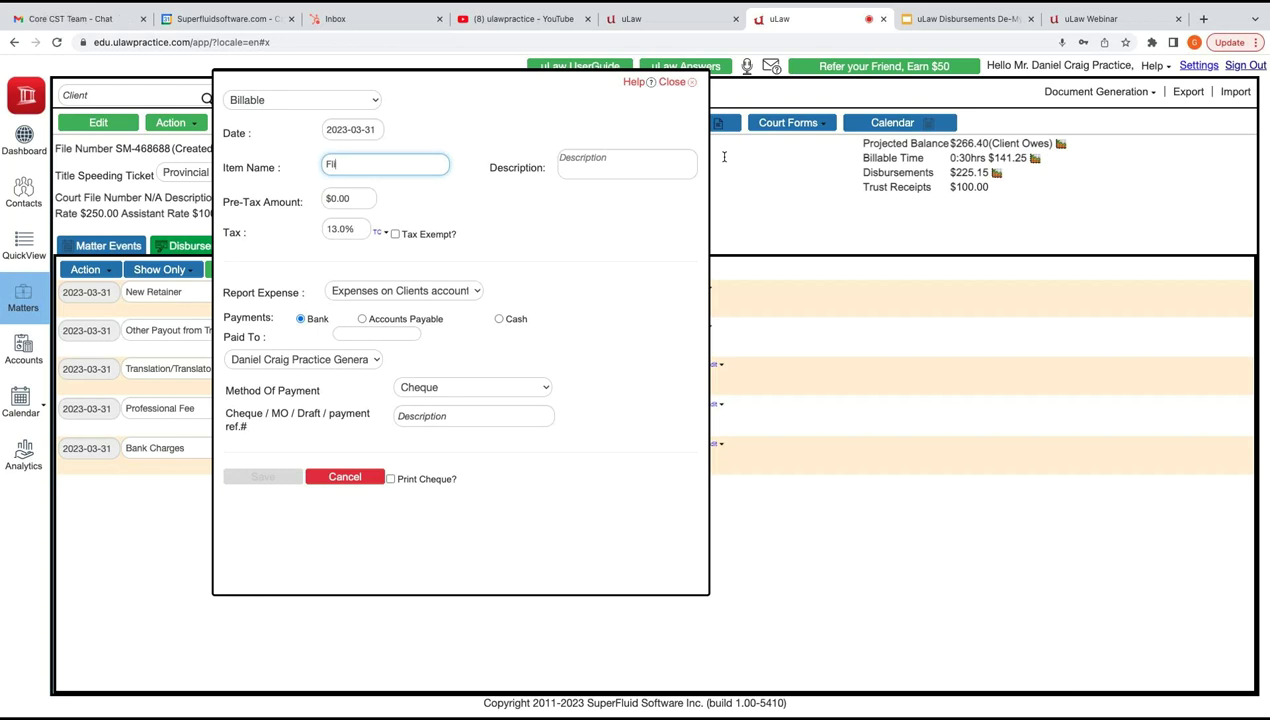
text(i)
key(BackSpace)
key(BackSpace)
text(Applicat)
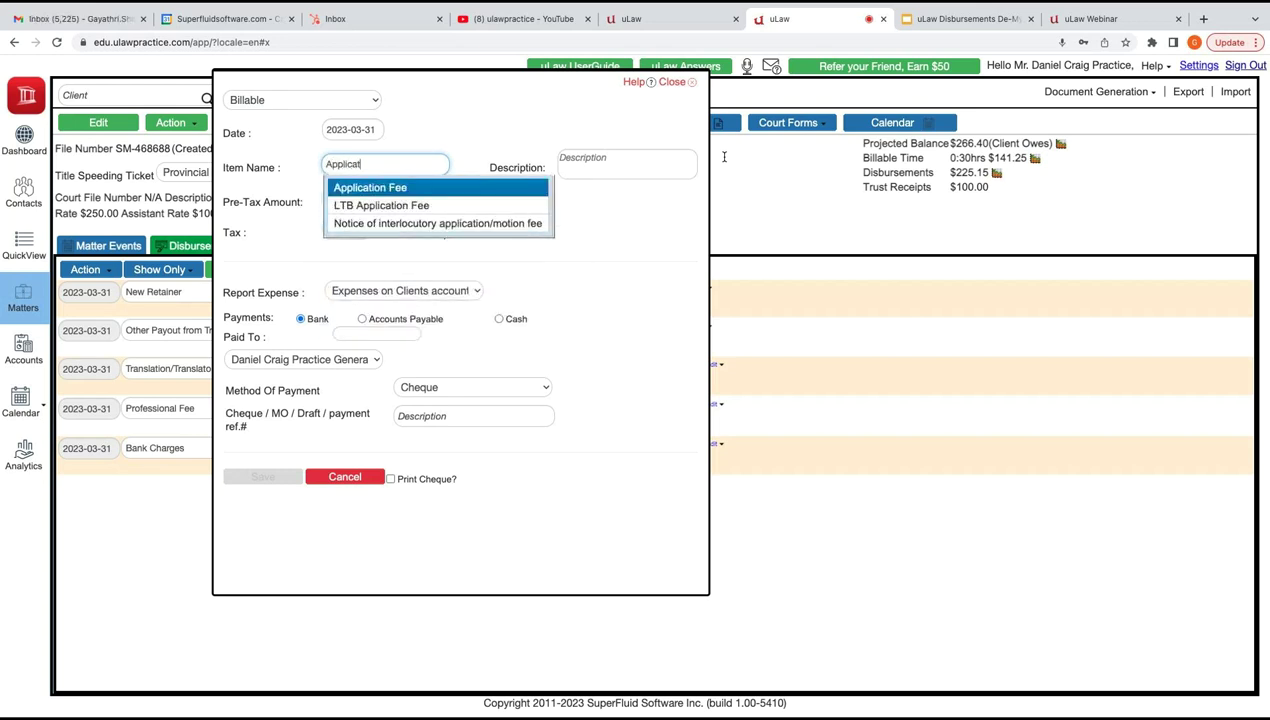
click(381, 205)
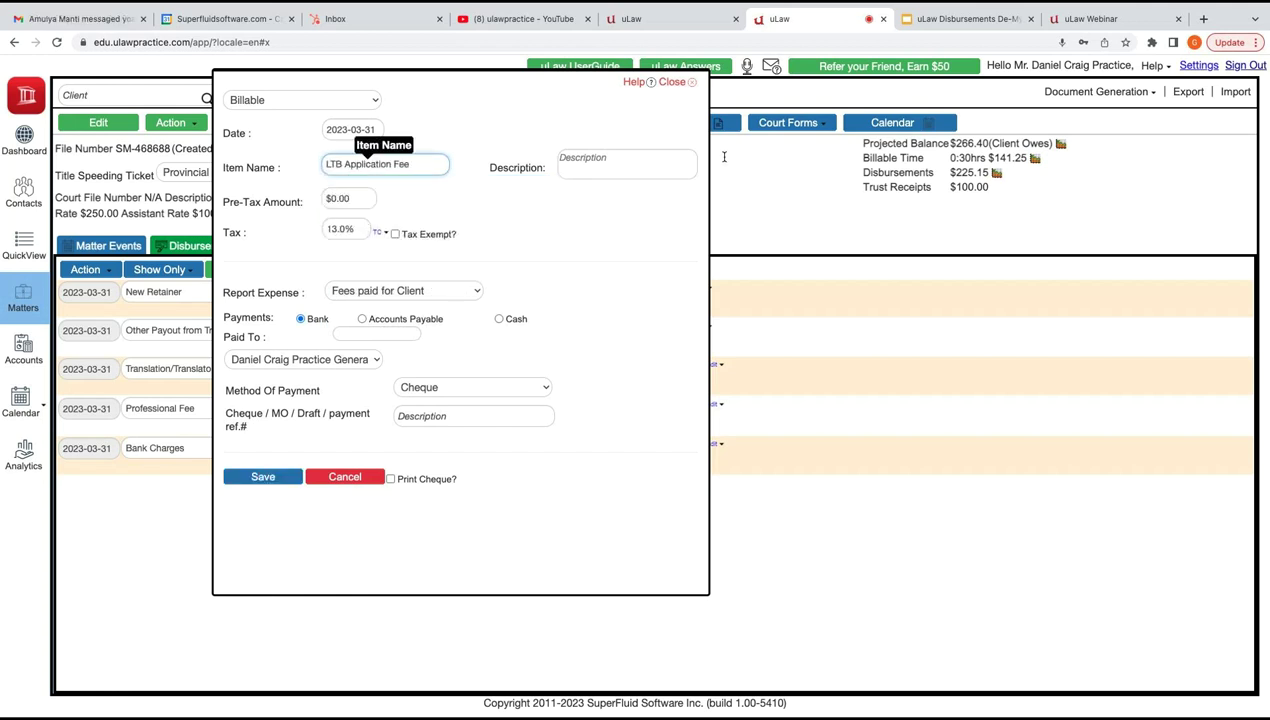
Shorten the disbursement's item name to Application Fee.
key(Left)
key(Left)
key(shift+Right)
key(shift+Right)
key(shift+Right)
key(BackSpace)
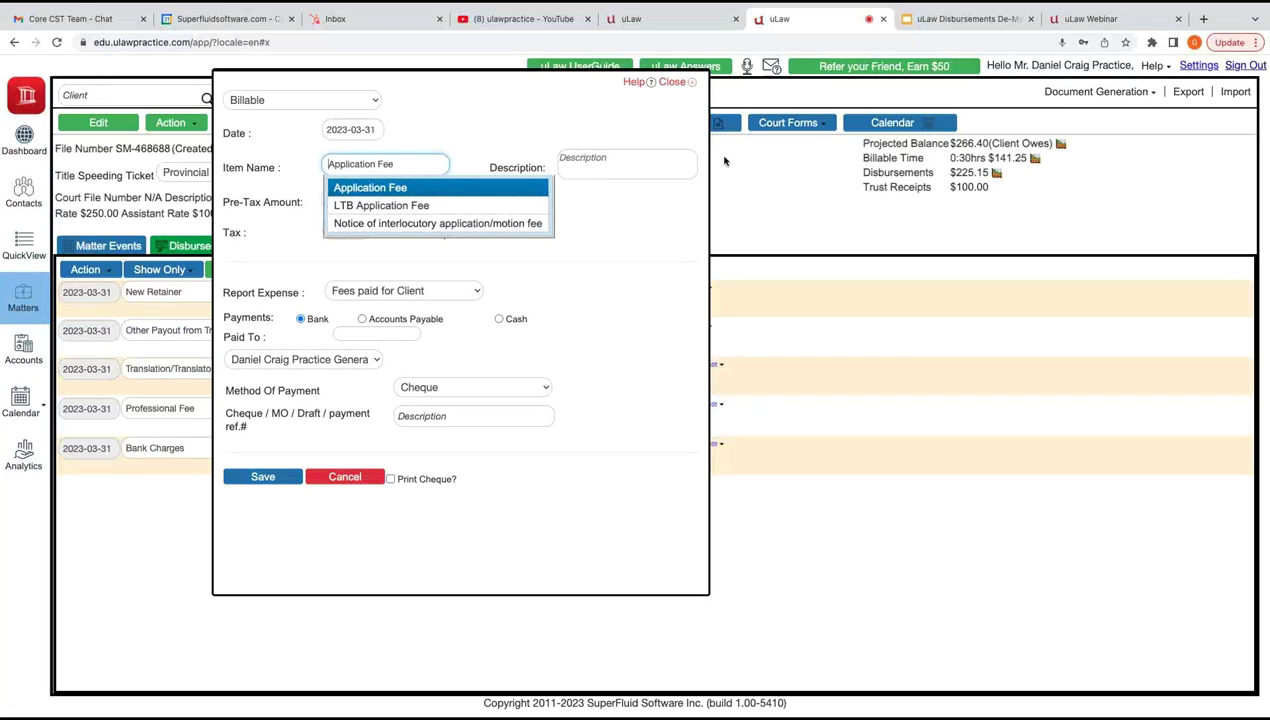
Set the pre-tax amount of the Application Fee to $180.00 and mark it as tax exempt.
key(Tab)
key(Tab)
key(super+a)
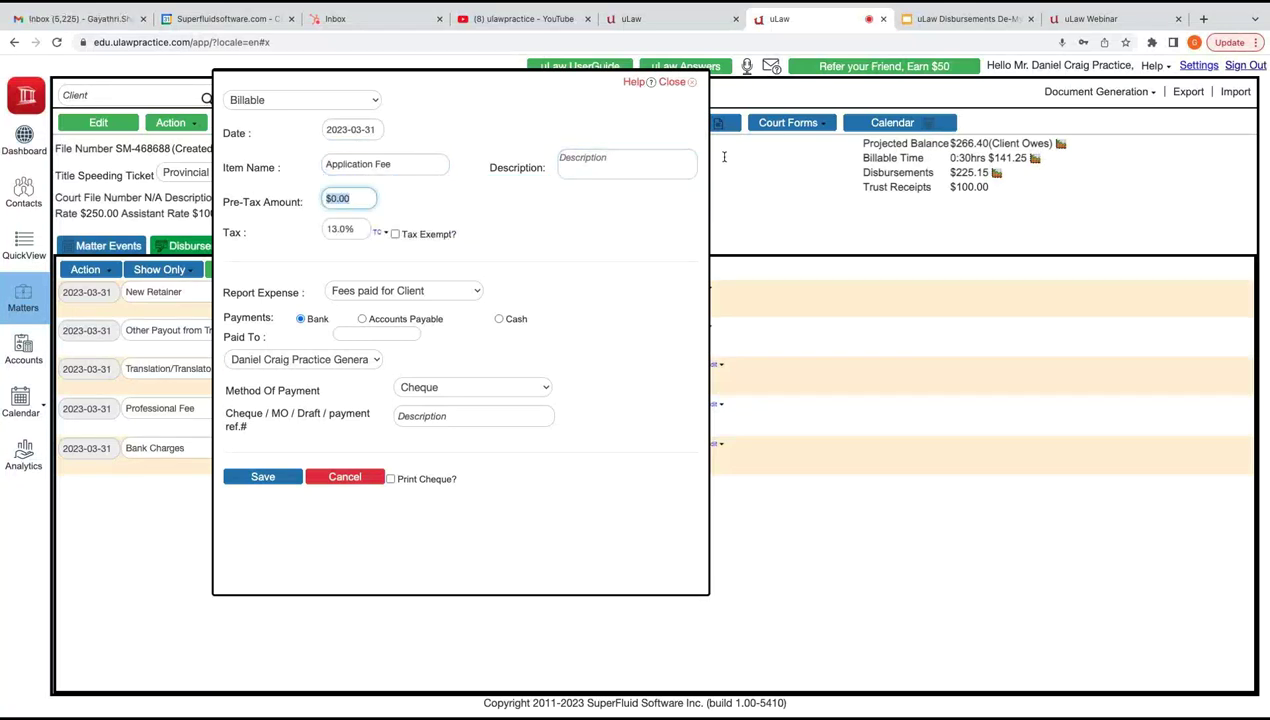
text(180)
click(395, 234)
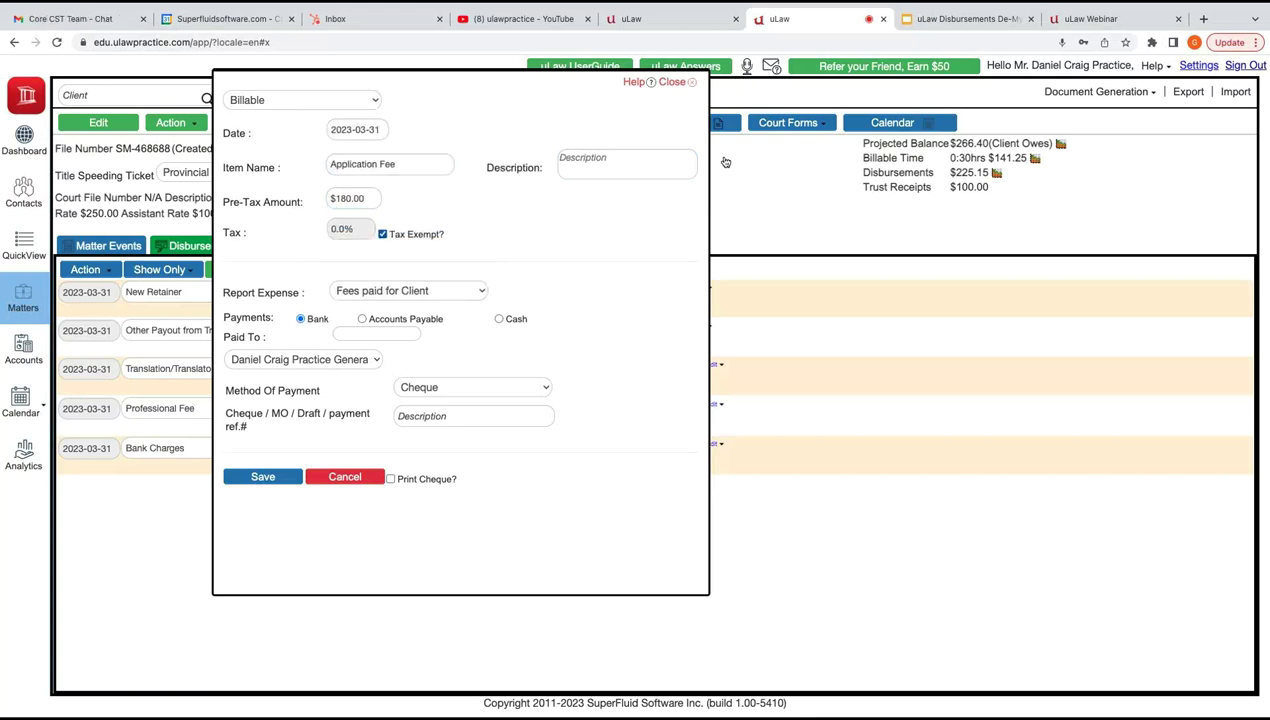
Review the Application Fee's amount, tax, reported expense and payment details in the disbursement form.
mouse_move(224, 202)
mouse_down()
mouse_move(382, 203)
mouse_move(486, 292)
mouse_move(554, 424)
mouse_move(224, 202)
mouse_up()
mouse_move(444, 235)
mouse_down()
mouse_move(374, 208)
mouse_move(271, 202)
mouse_up()
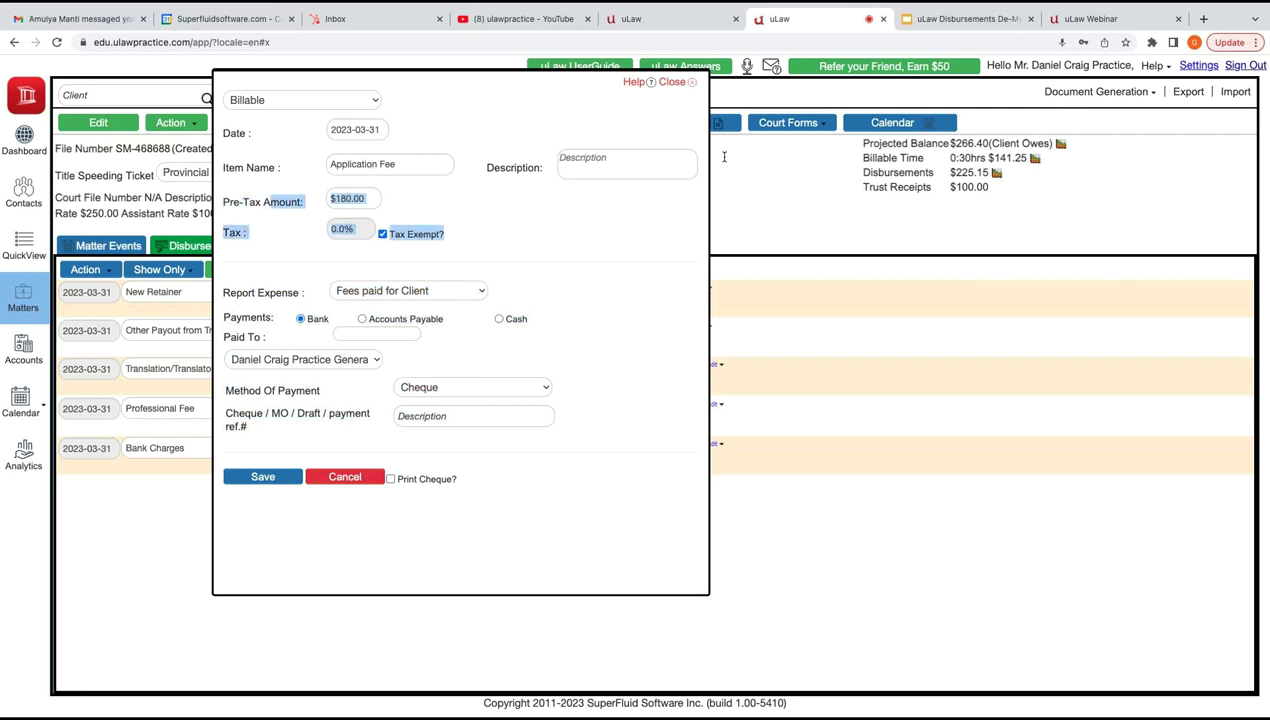
click(725, 160)
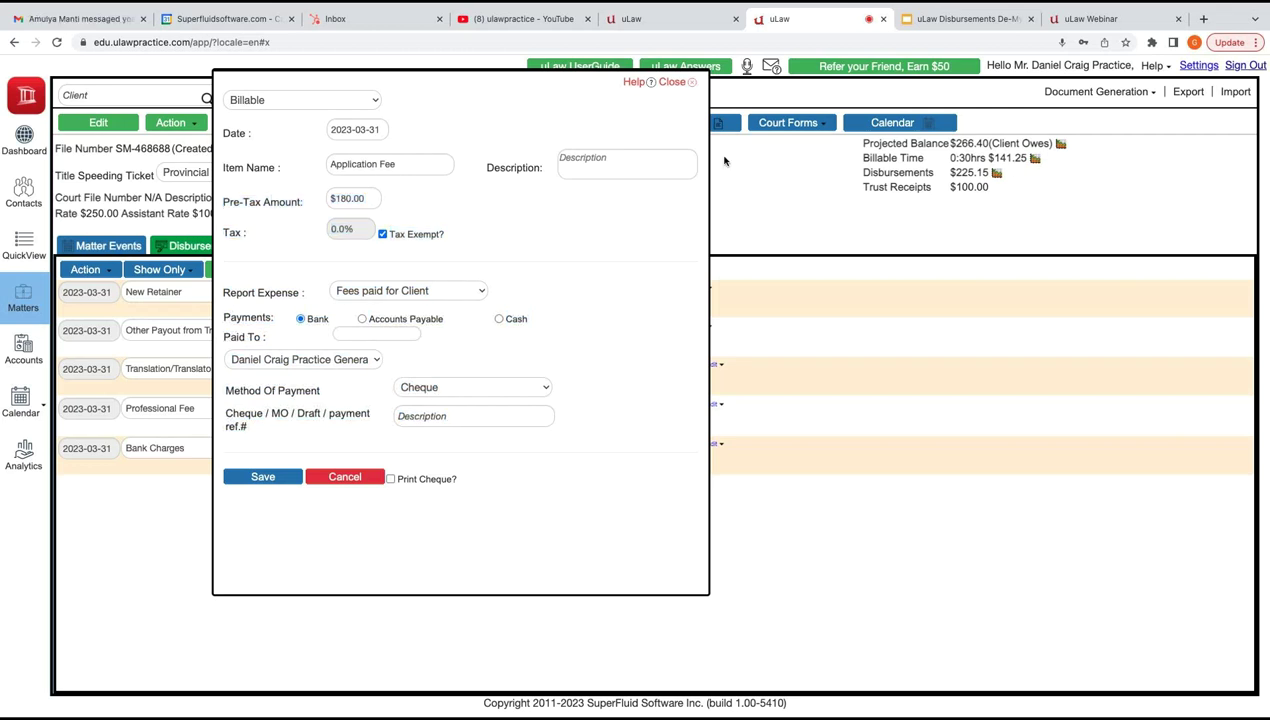
key(shift+Down)
key(shift+Down)
key(shift+Down)
key(shift+Down)
key(shift+Down)
key(shift+Down)
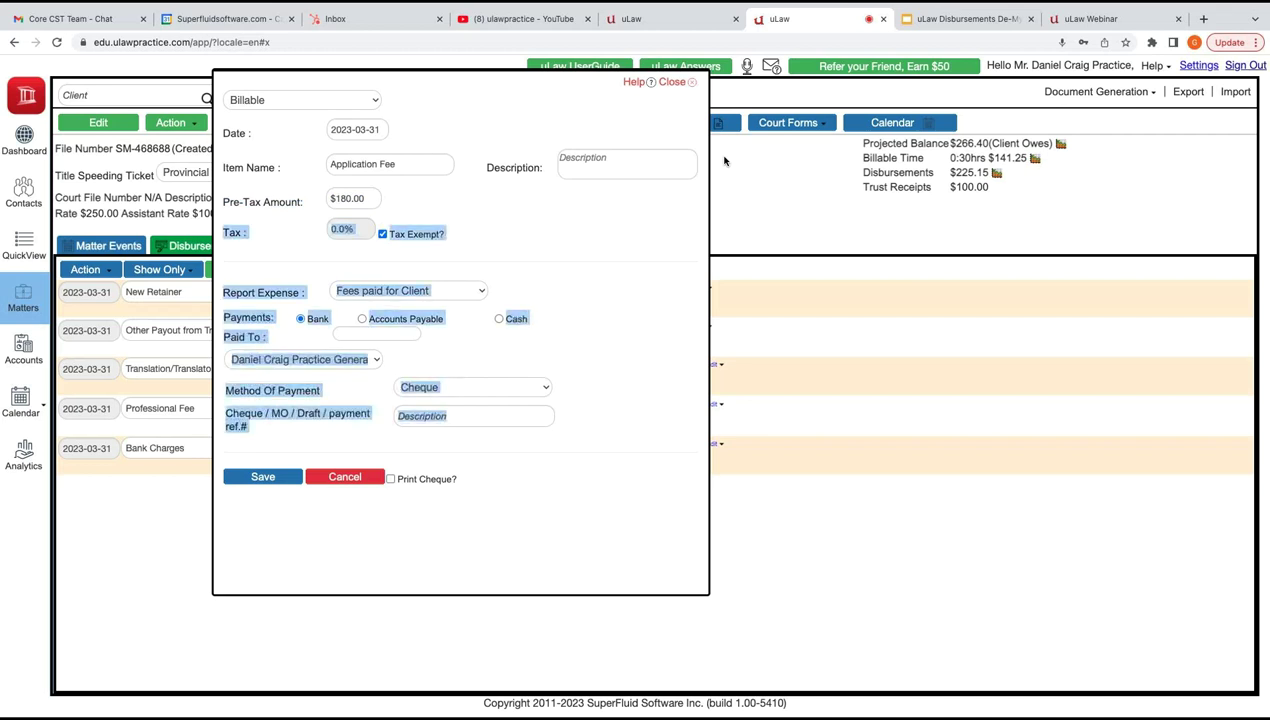
click(725, 160)
Enter Court House Brampton as the payee of the Application Fee and set the payment method to Online Payment.
click(377, 334)
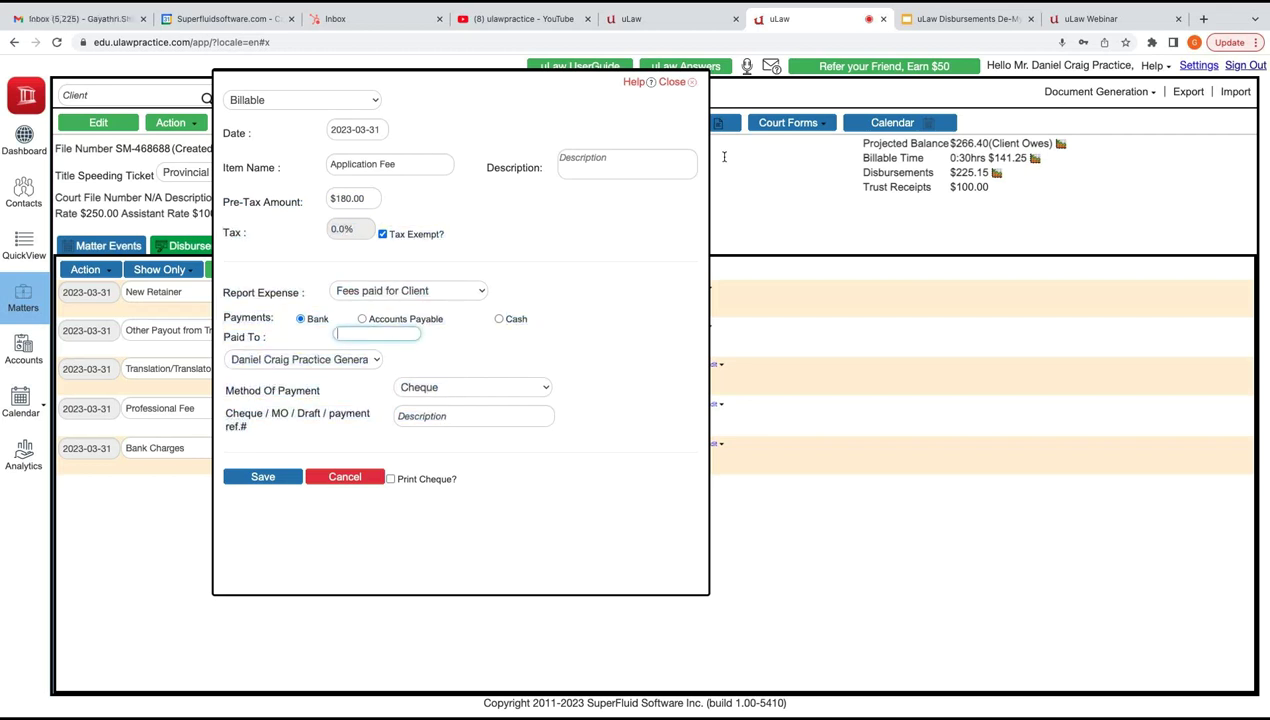
text(Court House)
key(Tab)
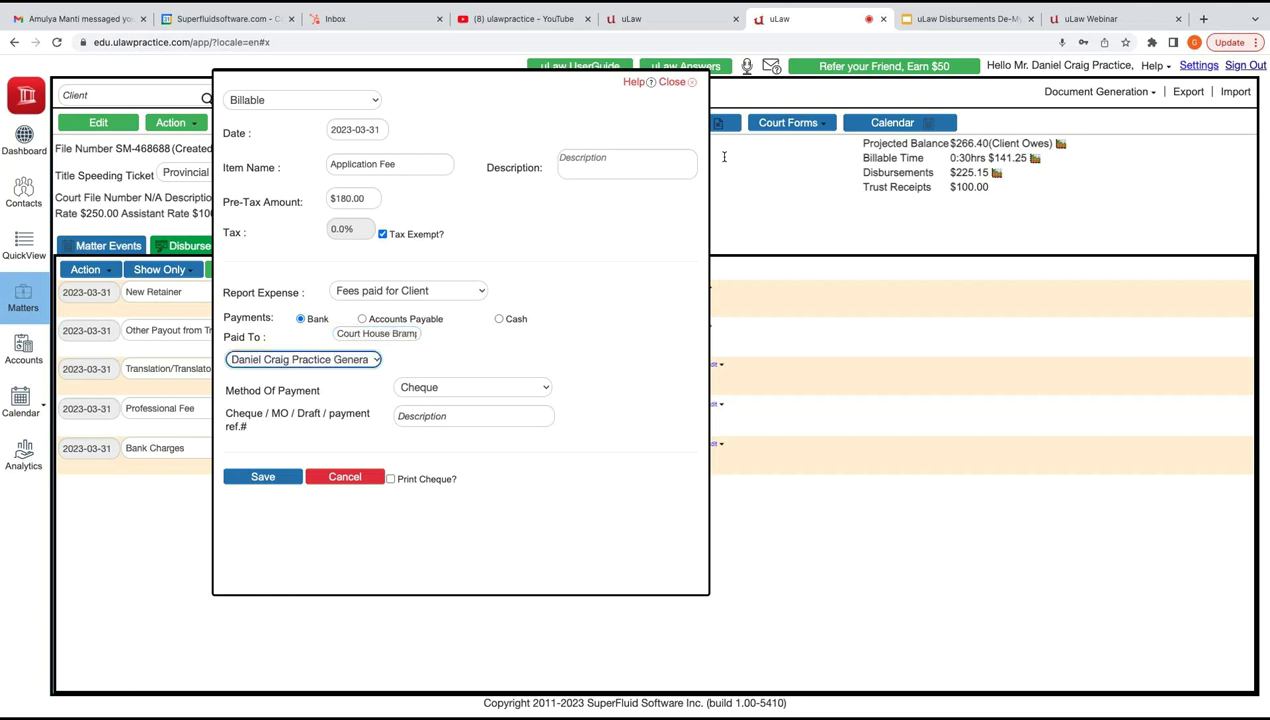
key(Tab)
key(space)
key(Down)
key(Down)
key(Down)
key(Down)
key(Down)
key(Down)
key(Down)
key(Down)
key(Down)
key(Down)
key(Down)
key(Down)
key(Down)
key(Down)
key(Down)
key(Return)
Enter 0124578 as the payment reference of the Application Fee and save the disbursement.
key(Tab)
text(0124578)
key(Tab)
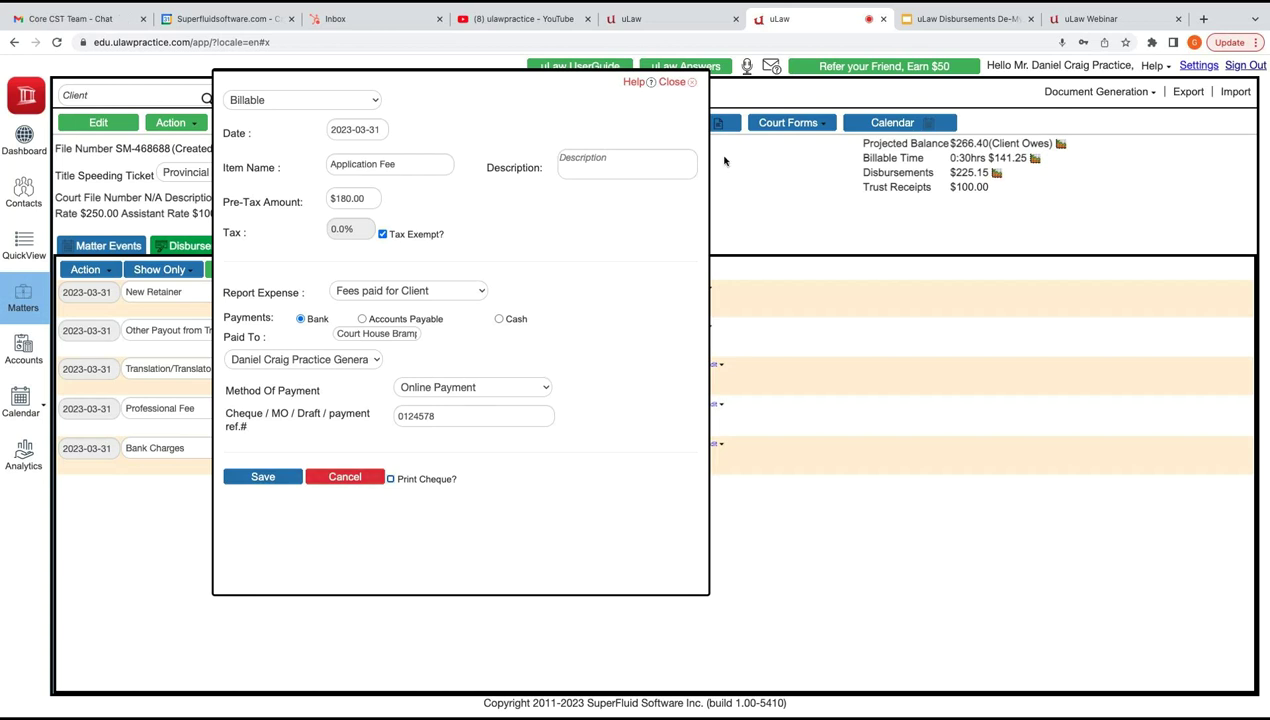
key(Tab)
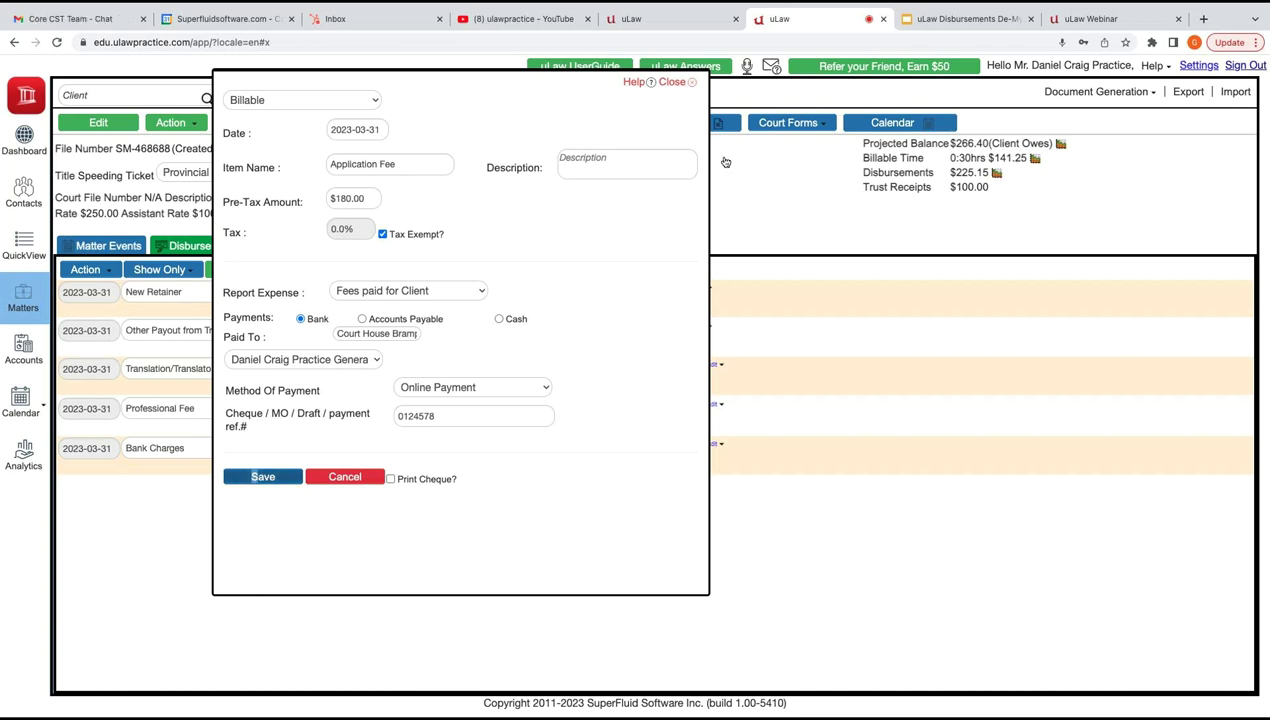
key(Return)
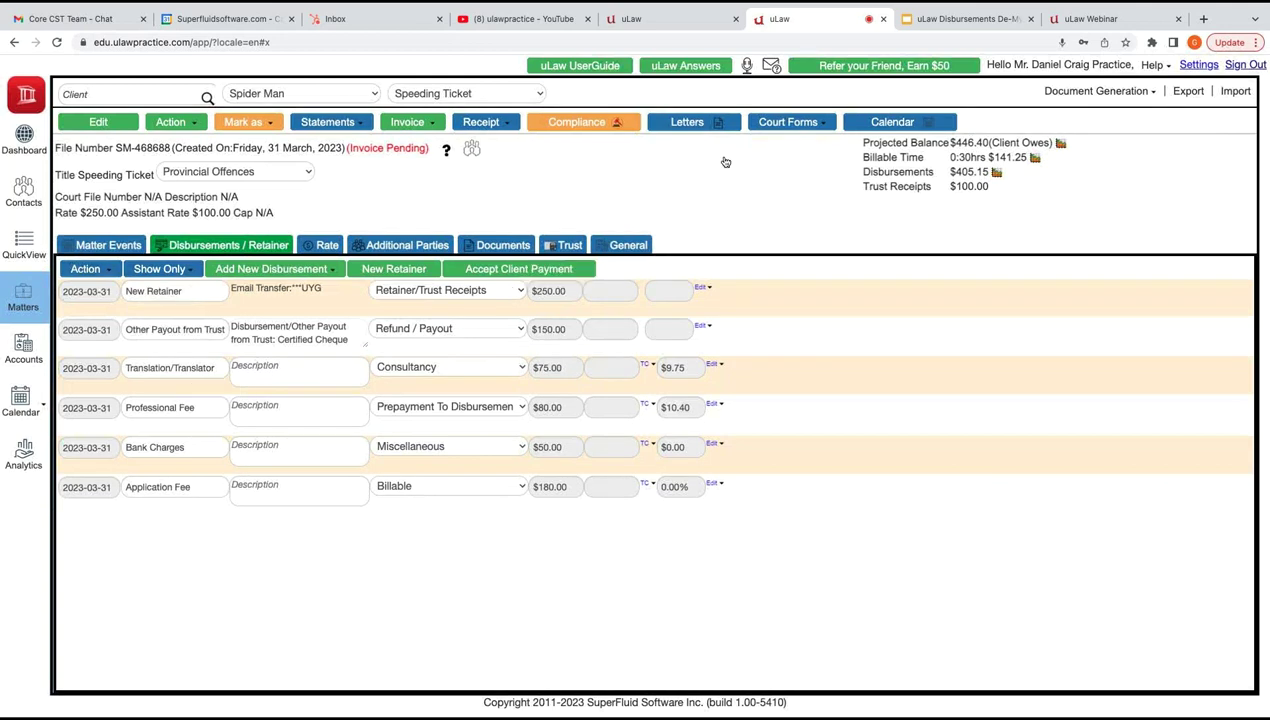
click(610, 329)
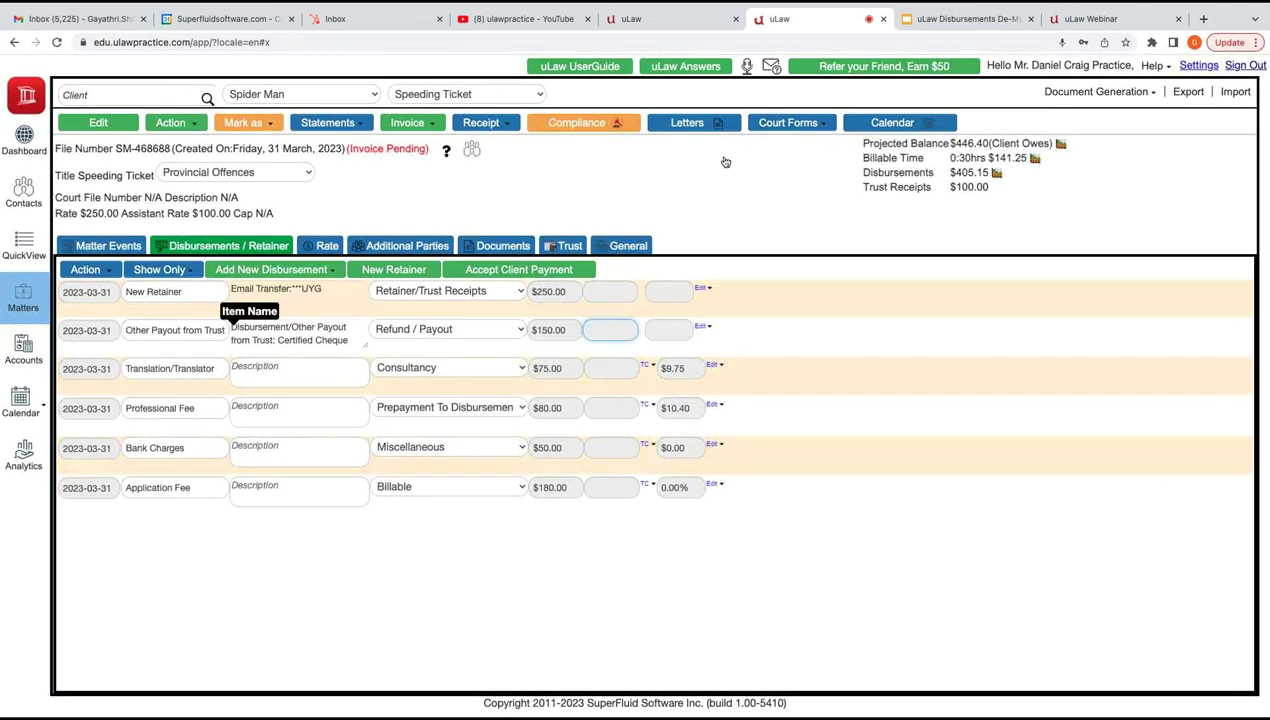
click(725, 161)
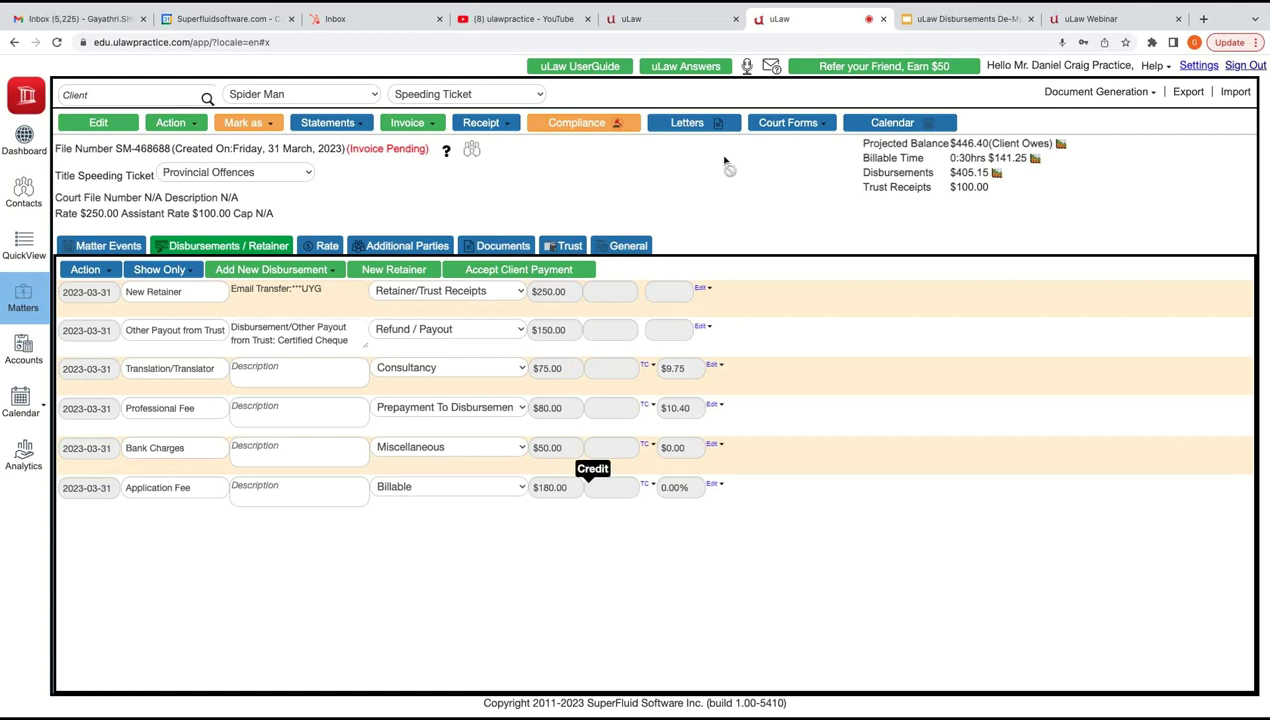
Generate the Speeding Ticket matter's invoice with both dockets and disbursements included, and return to the matter.
click(412, 123)
click(419, 161)
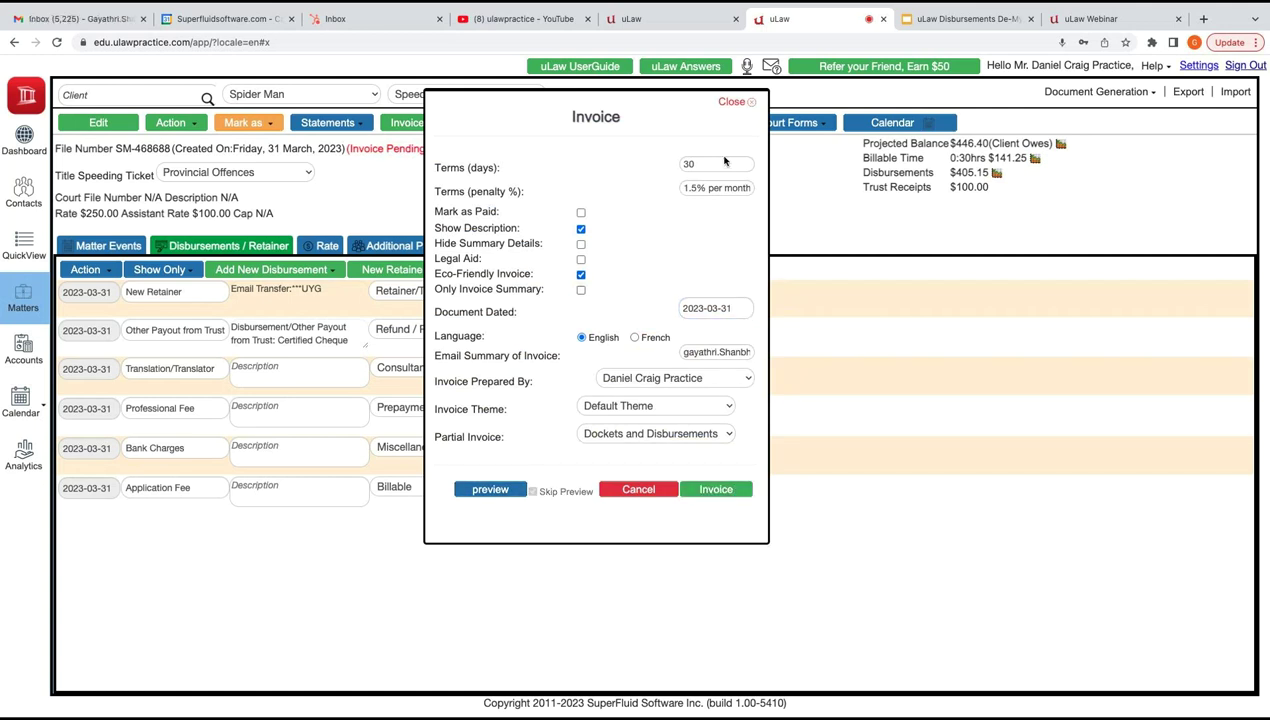
click(695, 434)
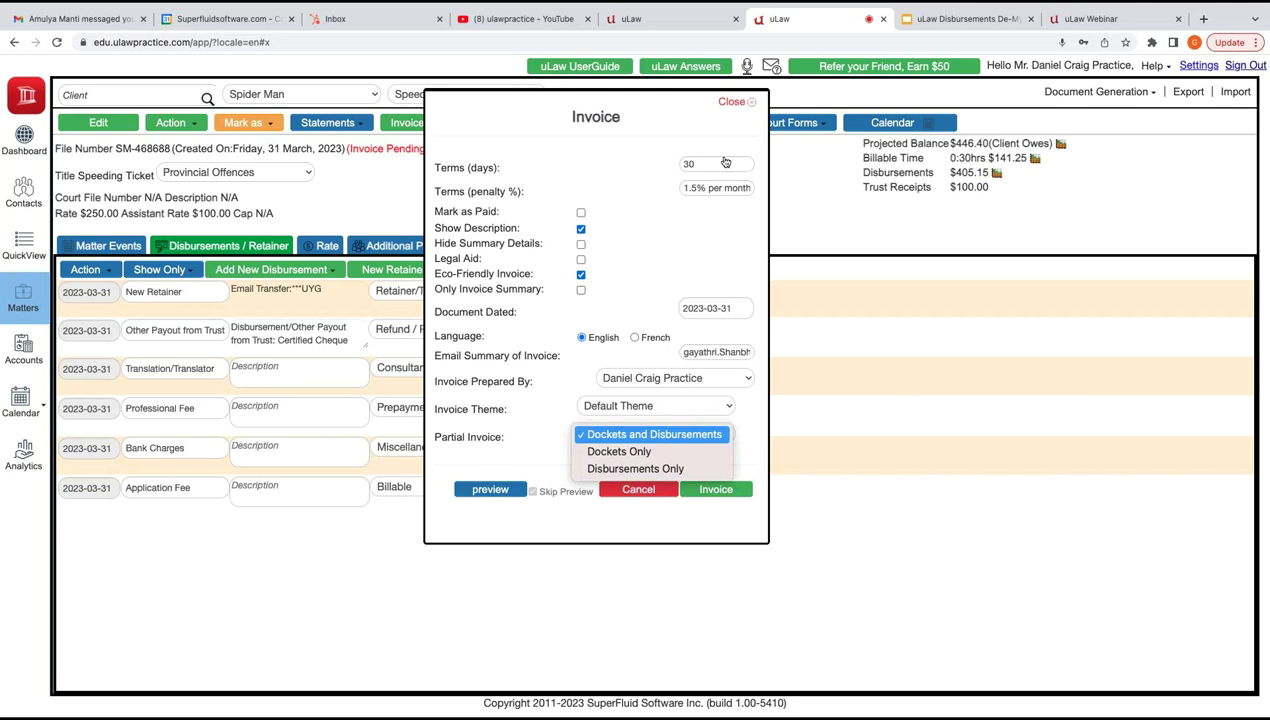
click(751, 438)
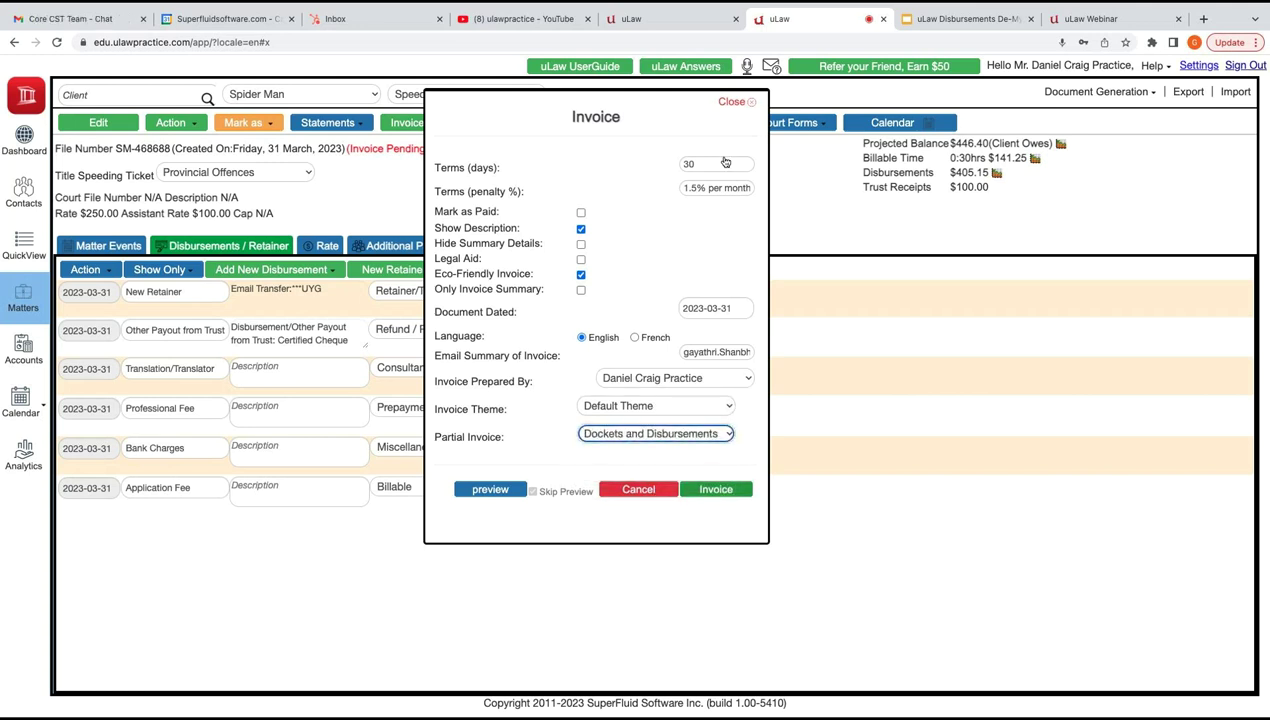
click(716, 489)
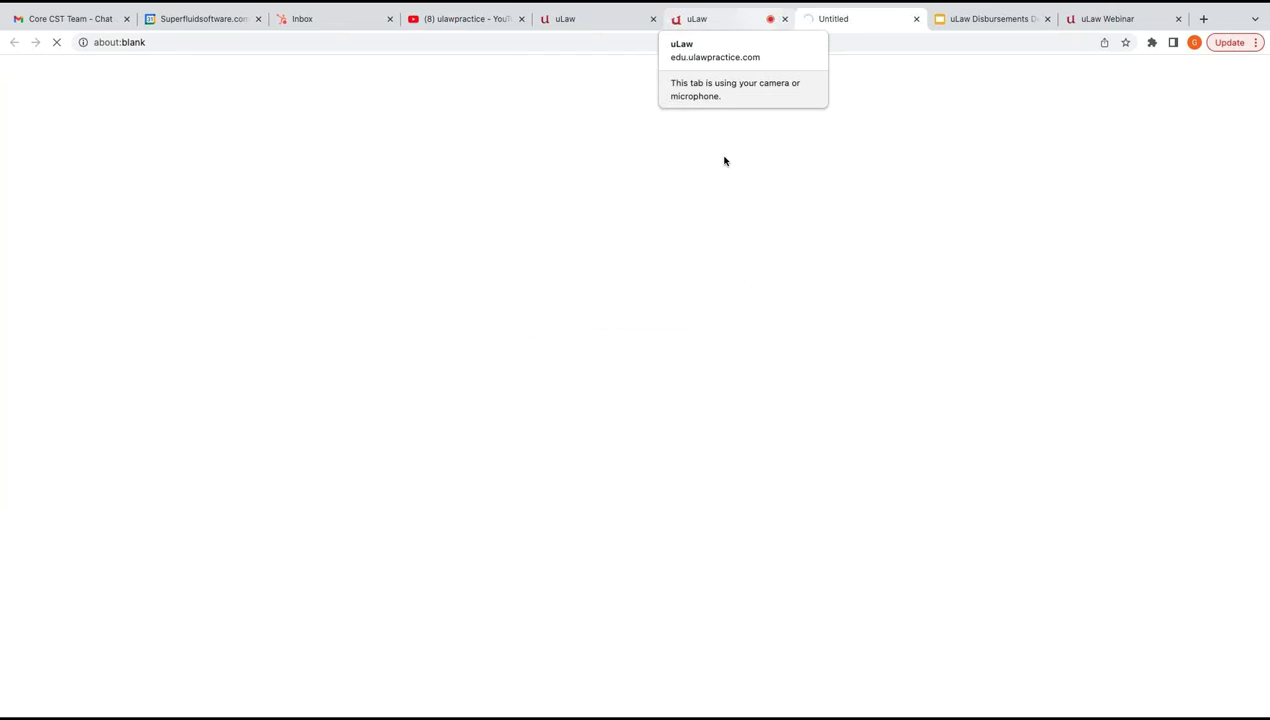
click(722, 19)
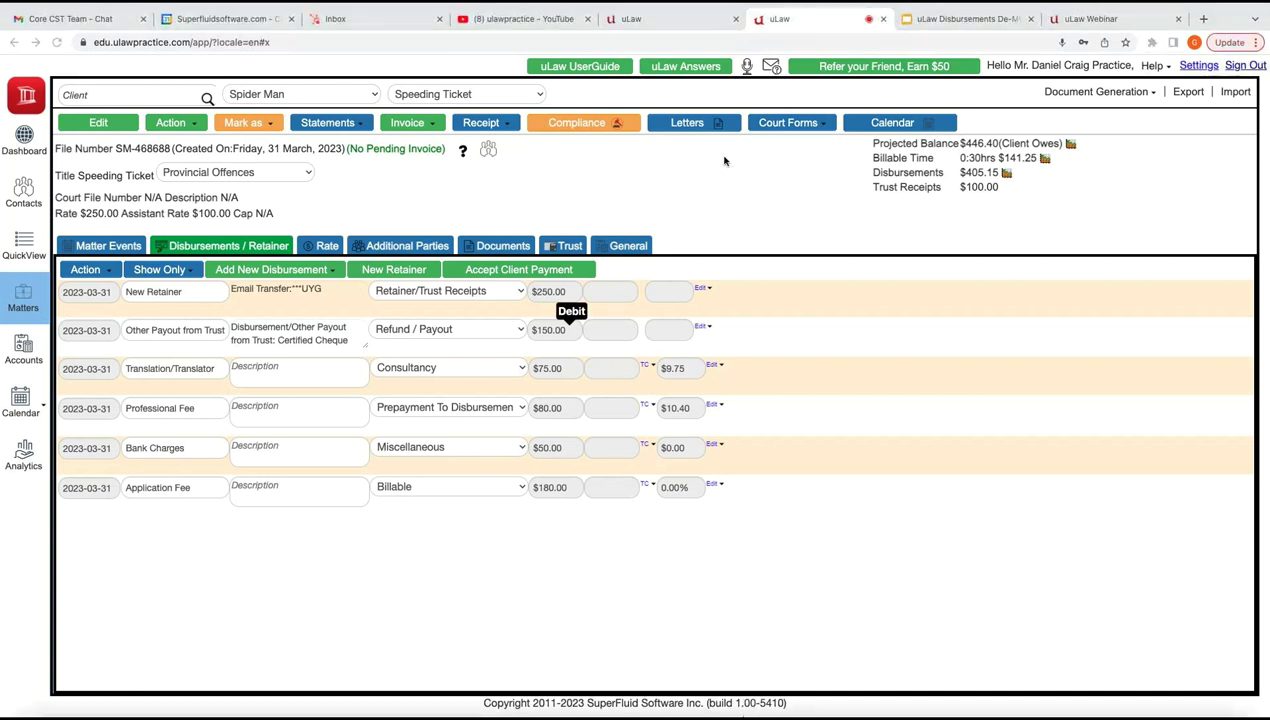
Switch to Adobe Acrobat and examine the generated invoice at 100% zoom, including its legal fees, disbursements, trust receipts and amount due.
key(ctrl+Right)
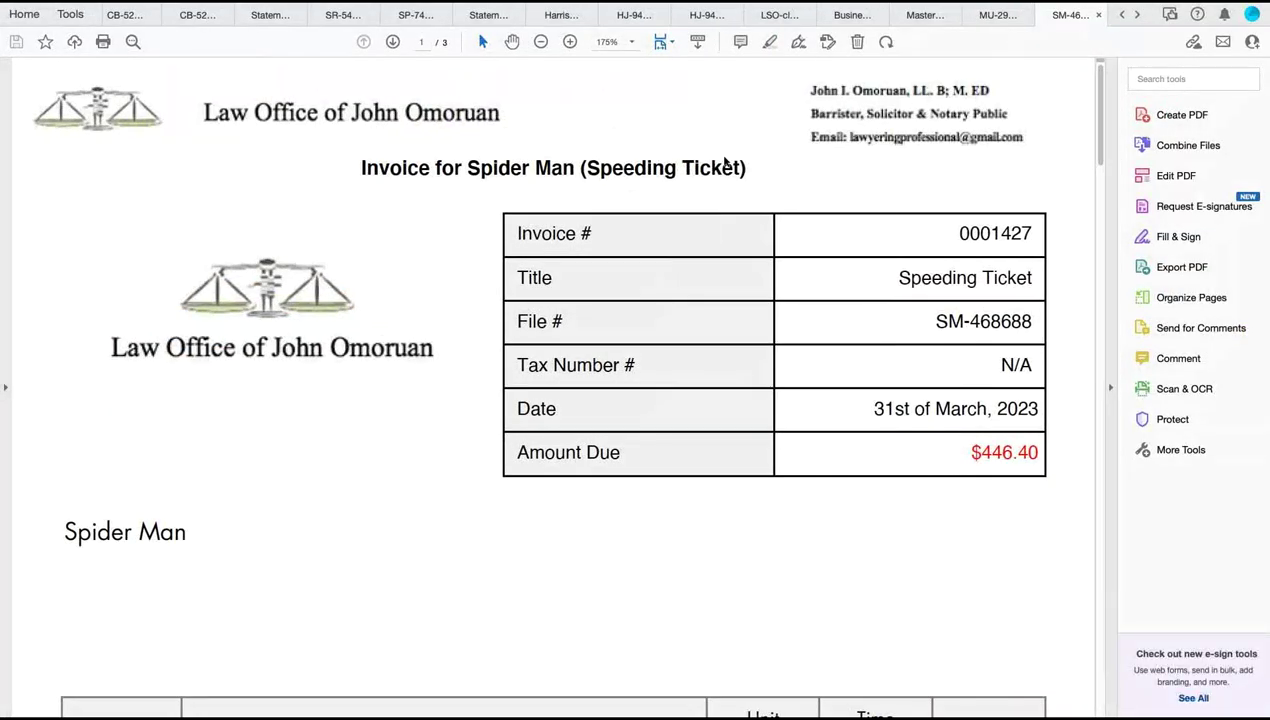
key(super+1)
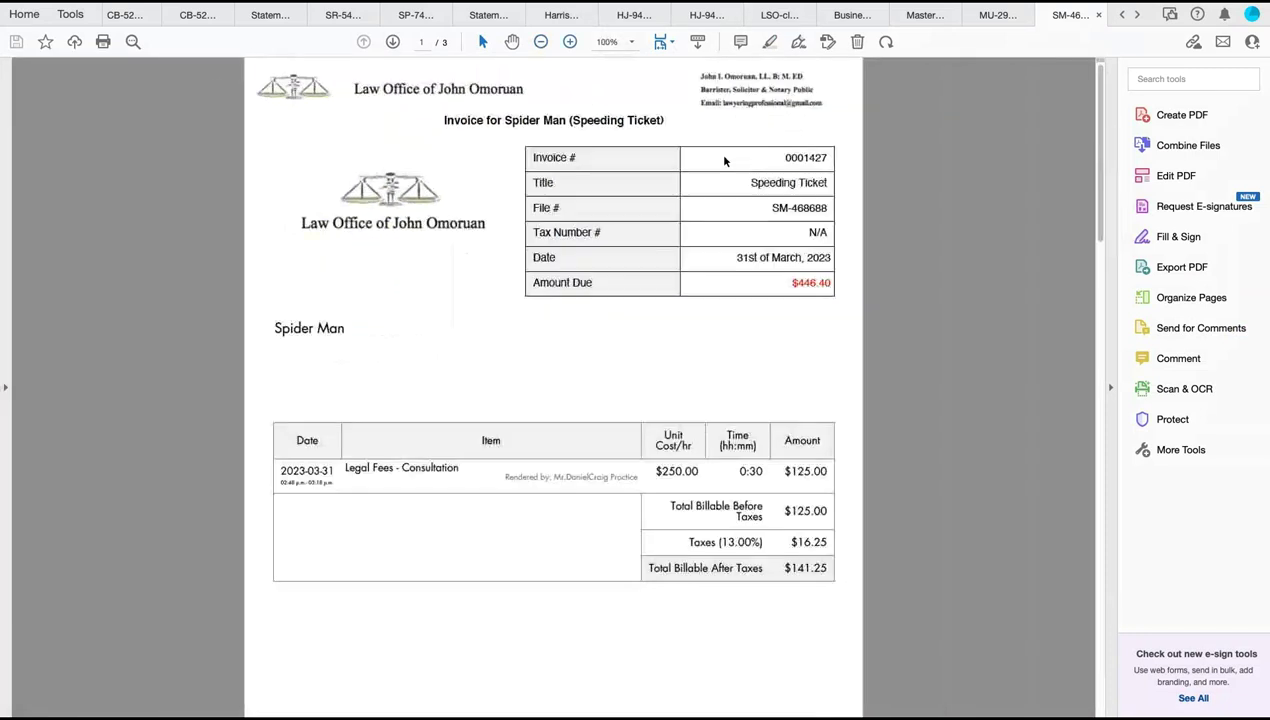
scroll(726, 162, down, 3)
scroll(725, 161, down, 10)
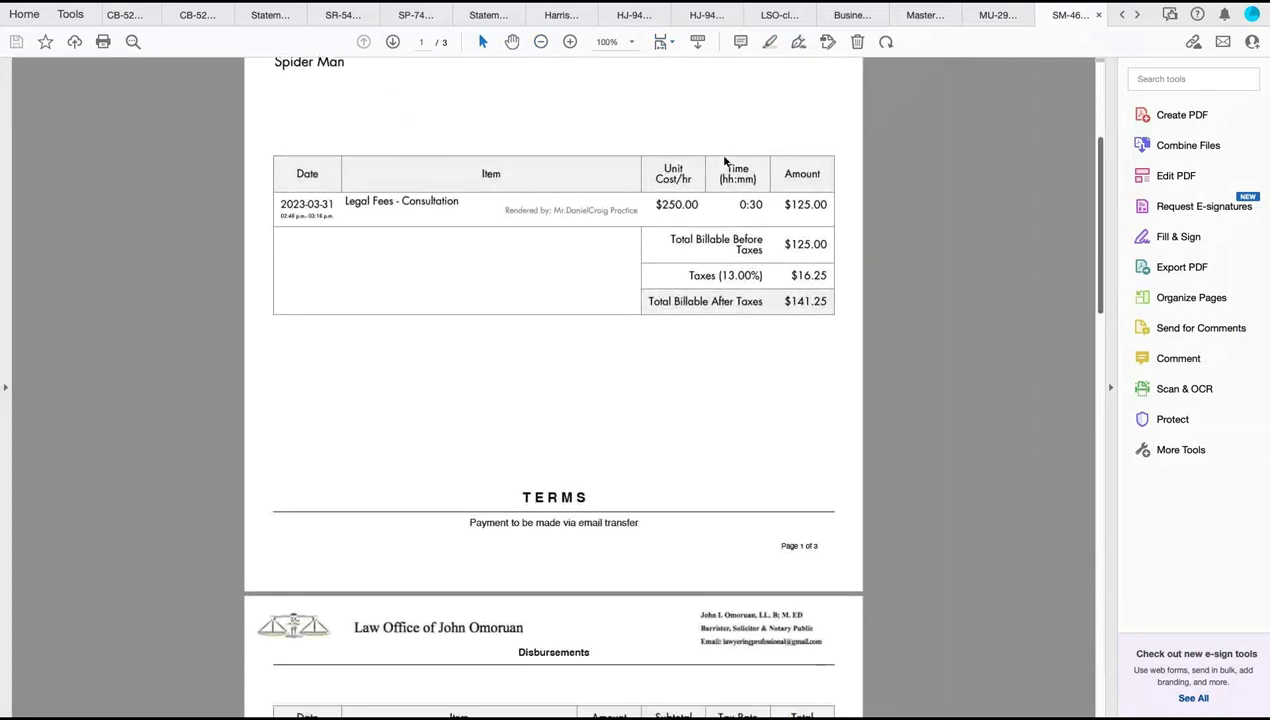
scroll(725, 161, down, 14)
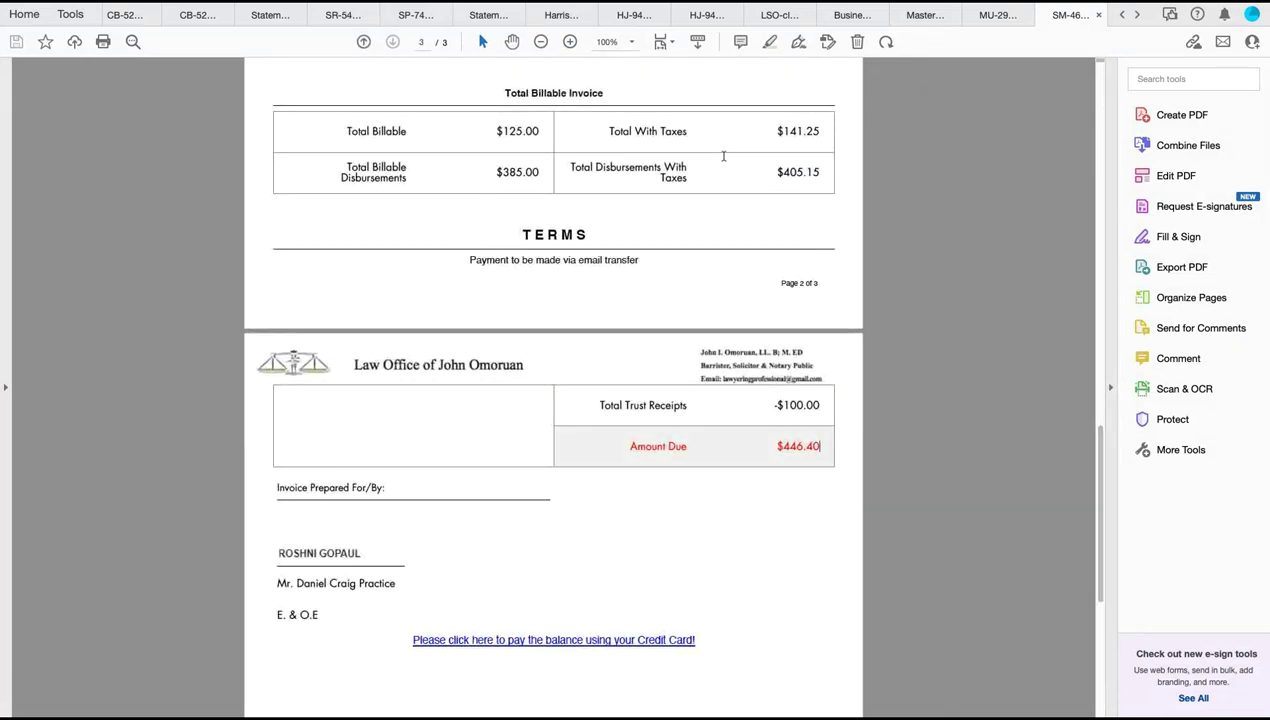
triple_click(724, 157)
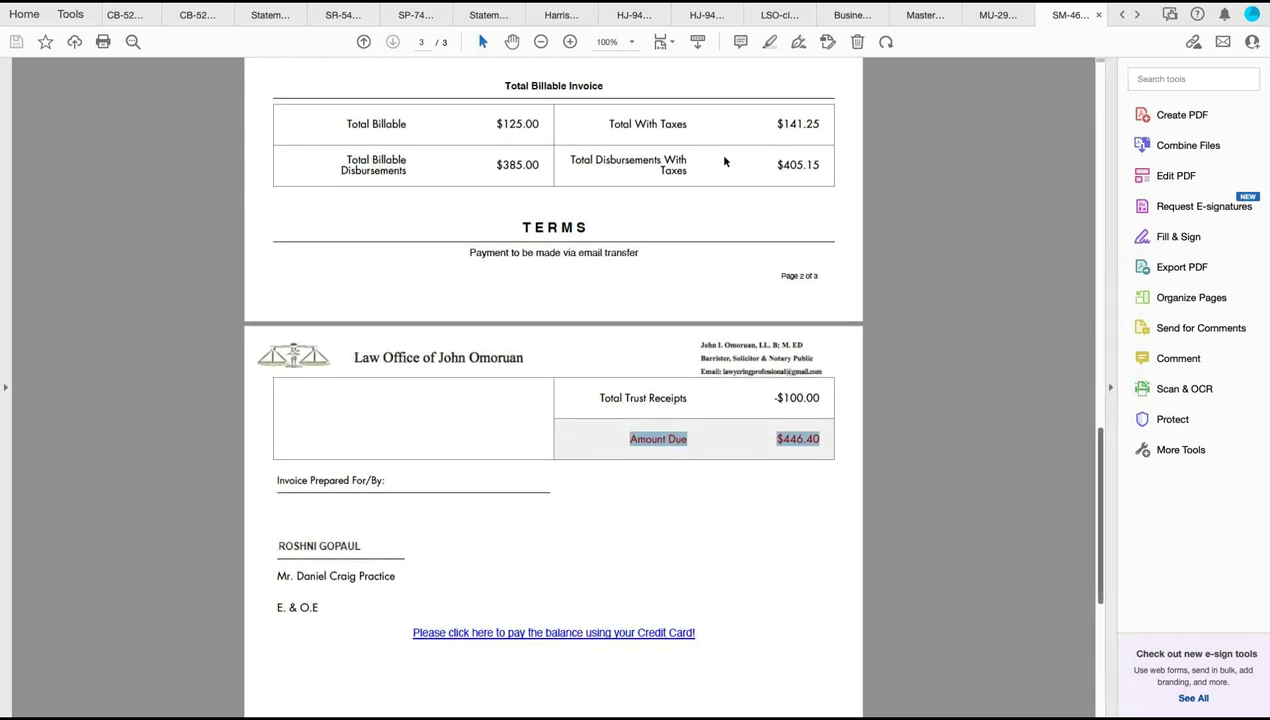
scroll(725, 161, up, 4)
scroll(725, 161, up, 6)
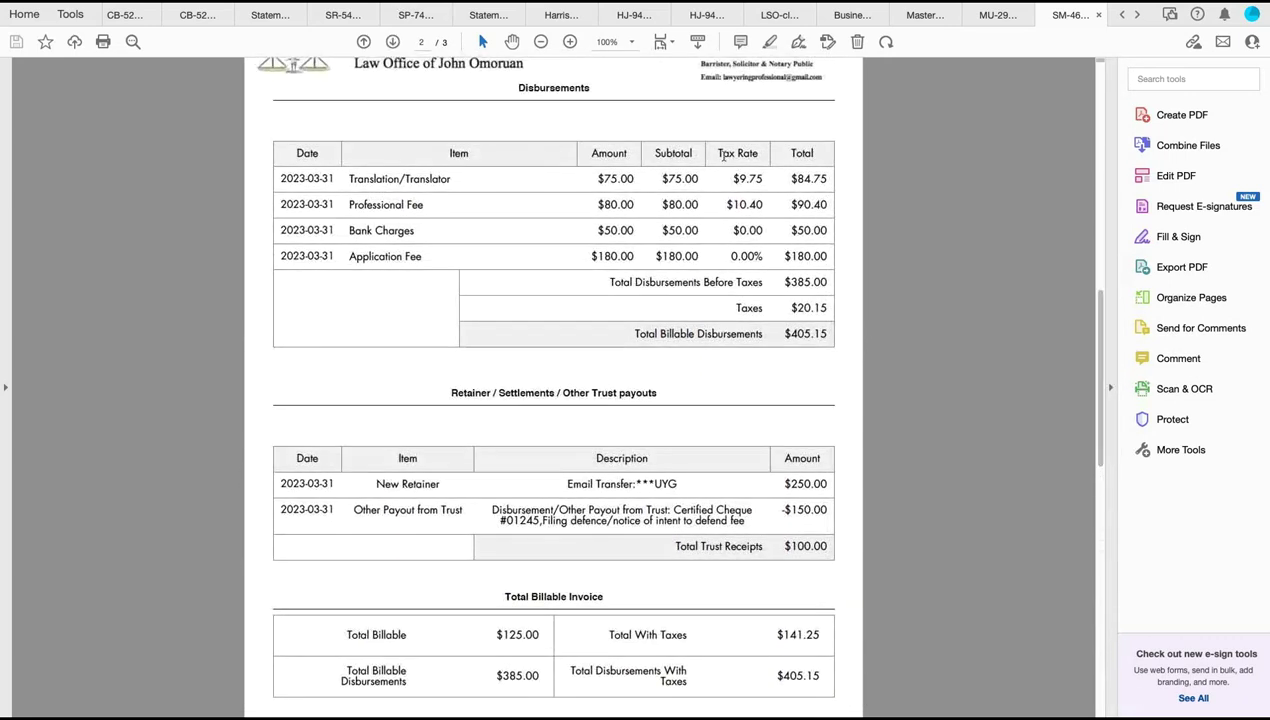
Examine the invoice's disbursement table with its tax amounts, the consultation legal fees and the final amount due.
mouse_move(827, 334)
mouse_down()
mouse_move(307, 205)
mouse_move(344, 180)
mouse_move(321, 180)
mouse_up()
click(635, 205)
mouse_move(827, 334)
mouse_down()
mouse_move(785, 283)
mouse_move(297, 160)
mouse_move(282, 178)
mouse_move(604, 205)
mouse_up()
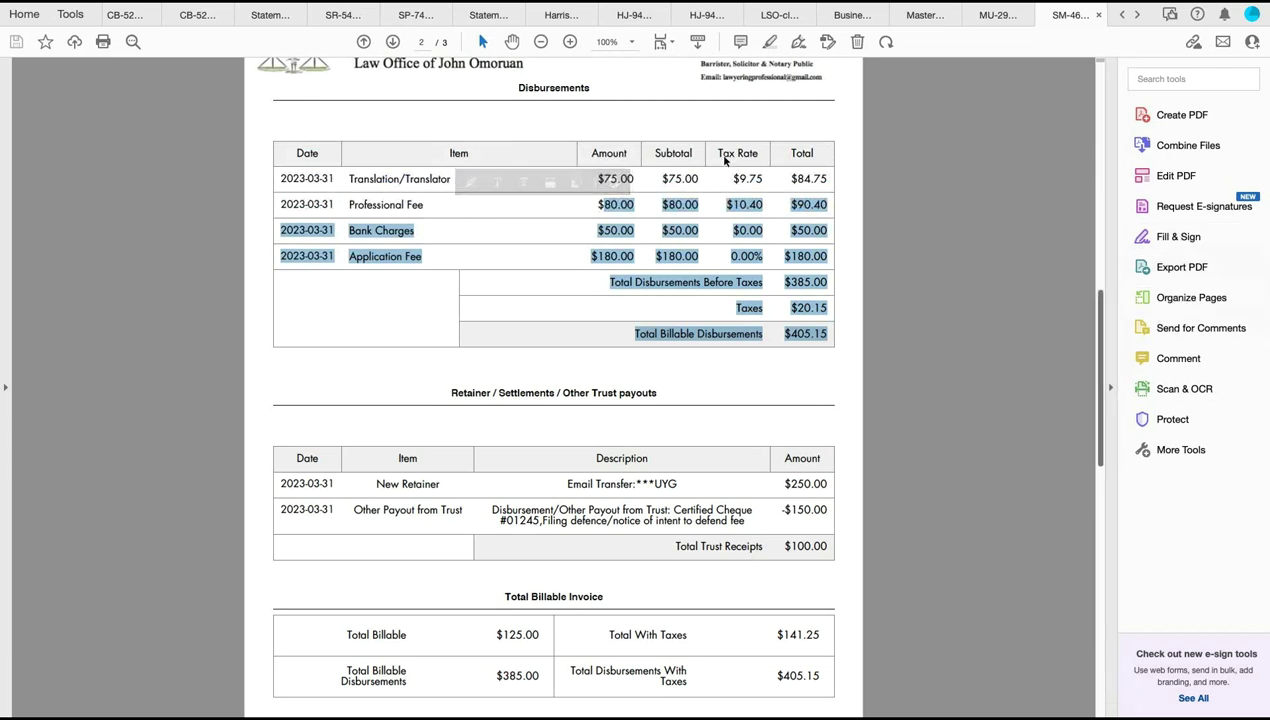
scroll(725, 160, up, 5)
scroll(725, 160, up, 3)
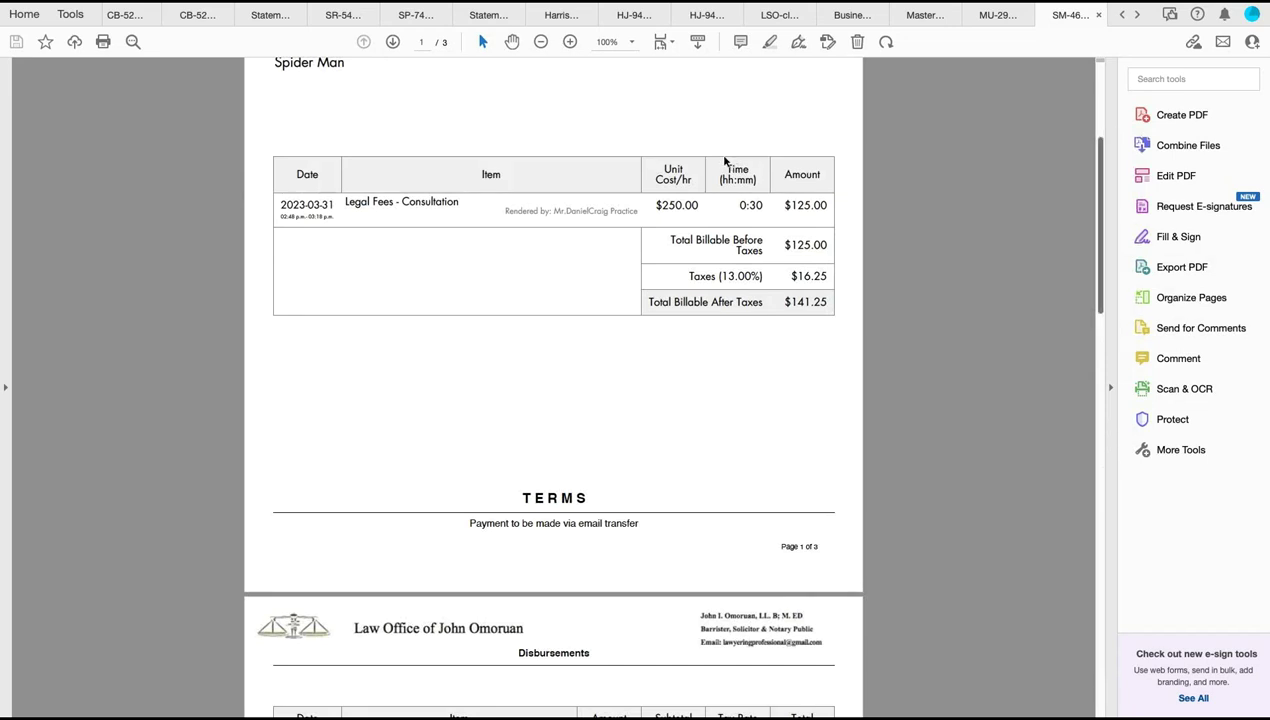
scroll(724, 155, down, 15)
scroll(725, 161, down, 1)
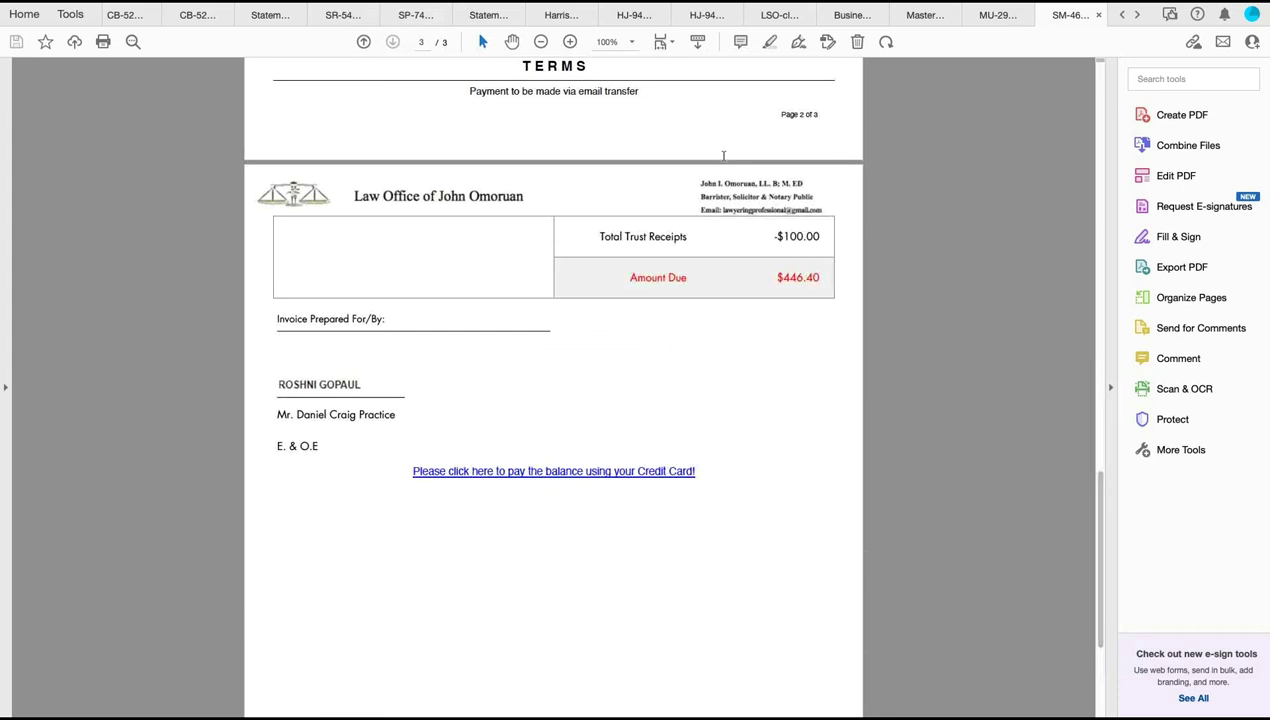
drag(821, 278, 668, 278)
Switch to the Speeding Ticket matter in uLaw and start a client payment with the amount set to $446.40.
key(ctrl+Left)
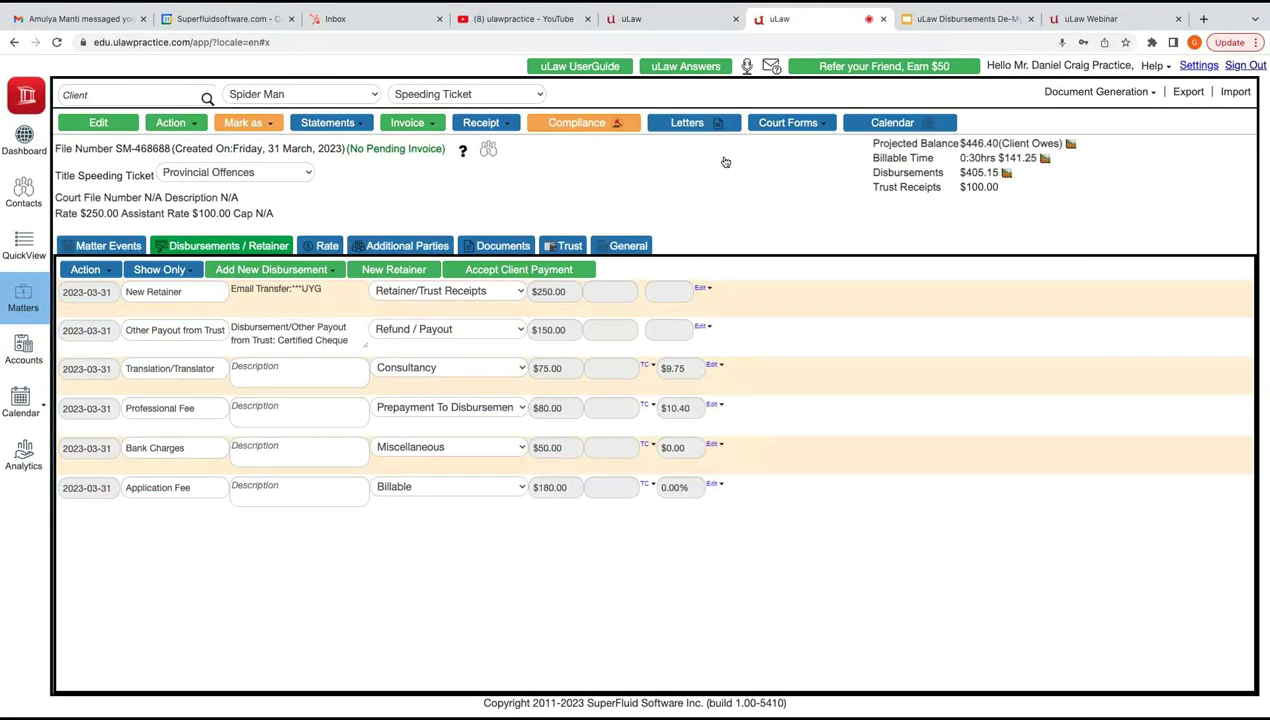
click(463, 151)
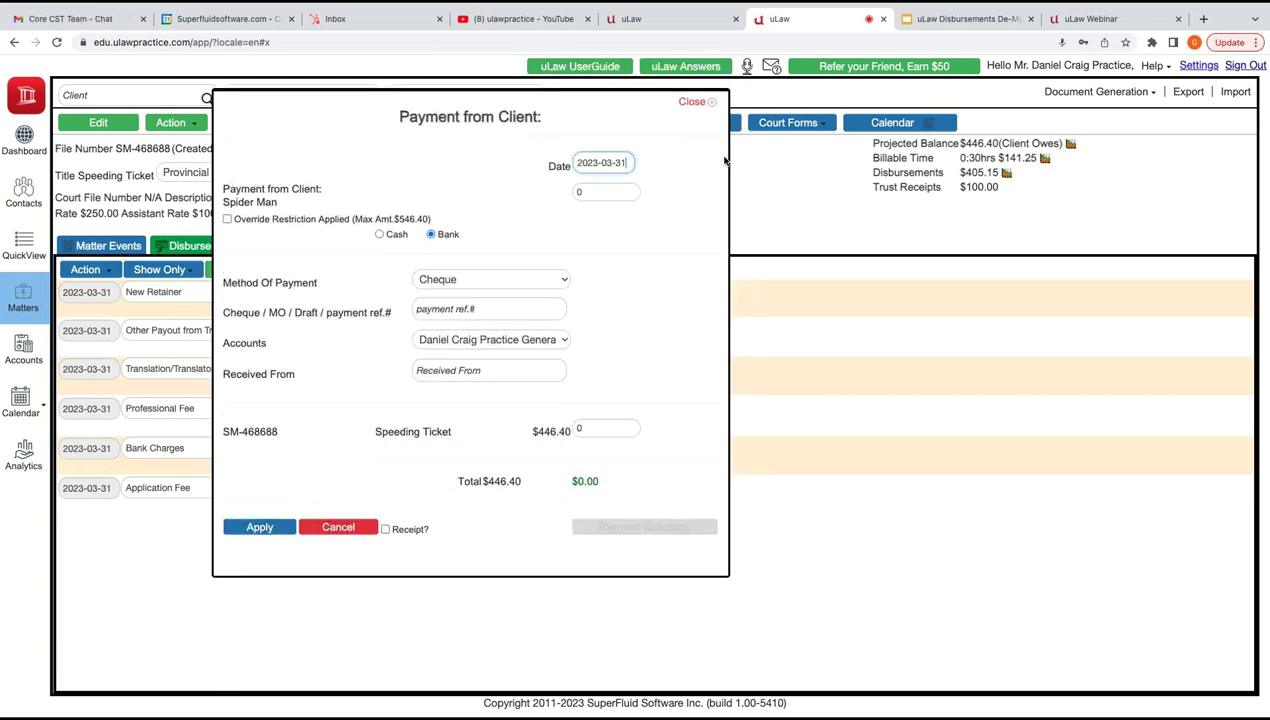
key(Tab)
text(44)
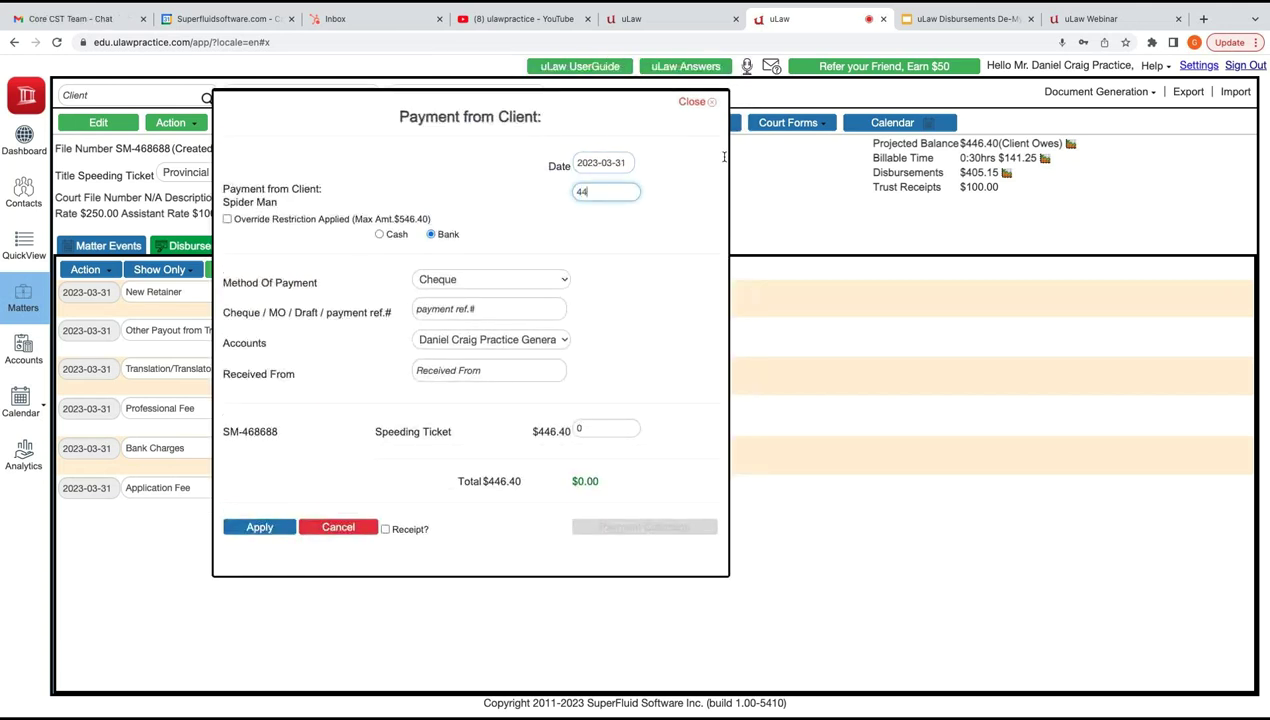
text(600)
key(Tab)
Set the client payment's method of payment to Email Transfer.
key(Tab)
key(Tab)
key(space)
key(Down)
key(Down)
key(Down)
key(Down)
key(Down)
key(Up)
key(Up)
key(Return)
key(Tab)
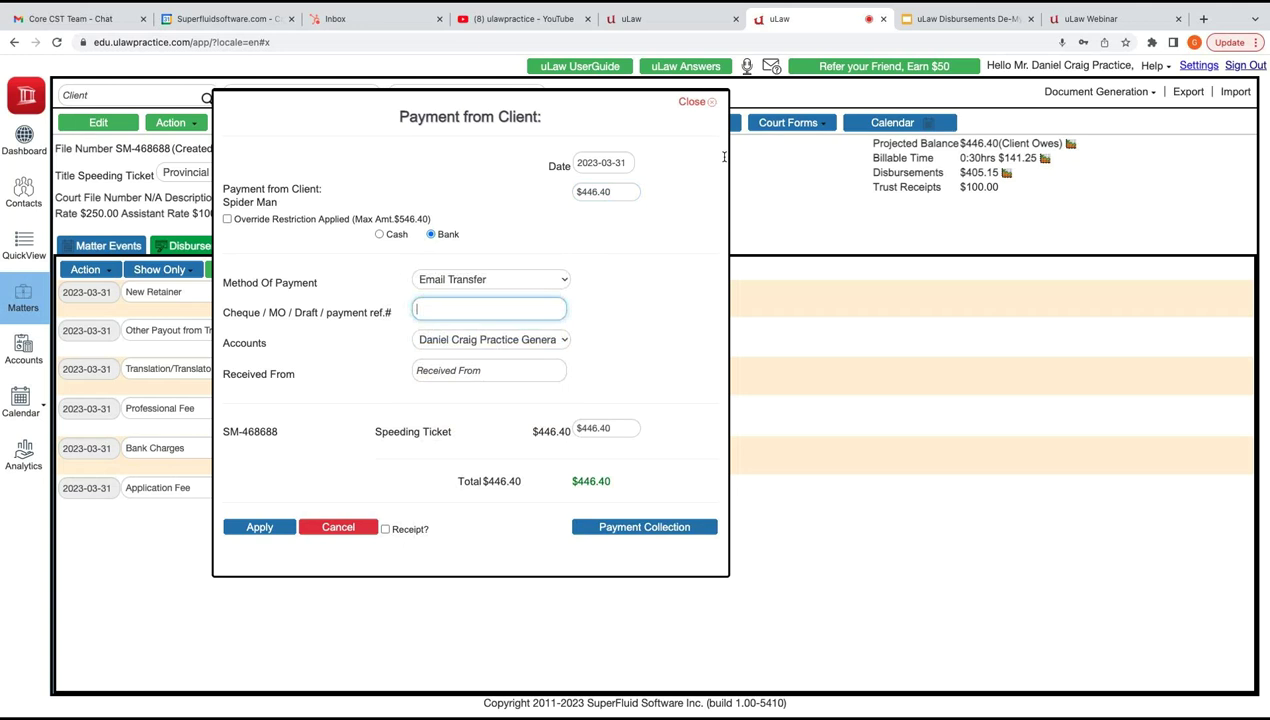
Enter ***JHY as the payment reference and the client's name as the payer, and apply the client payment.
text(***JHY)
key(Tab)
key(Tab)
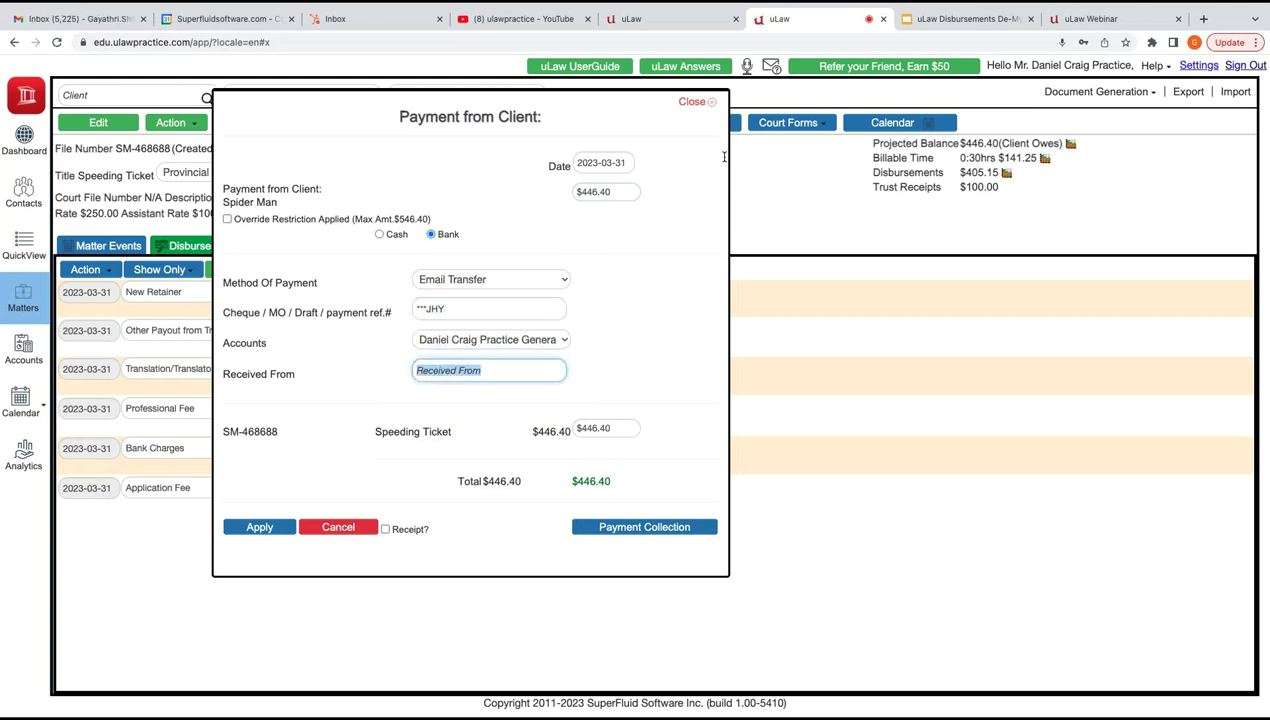
text(Spider Man)
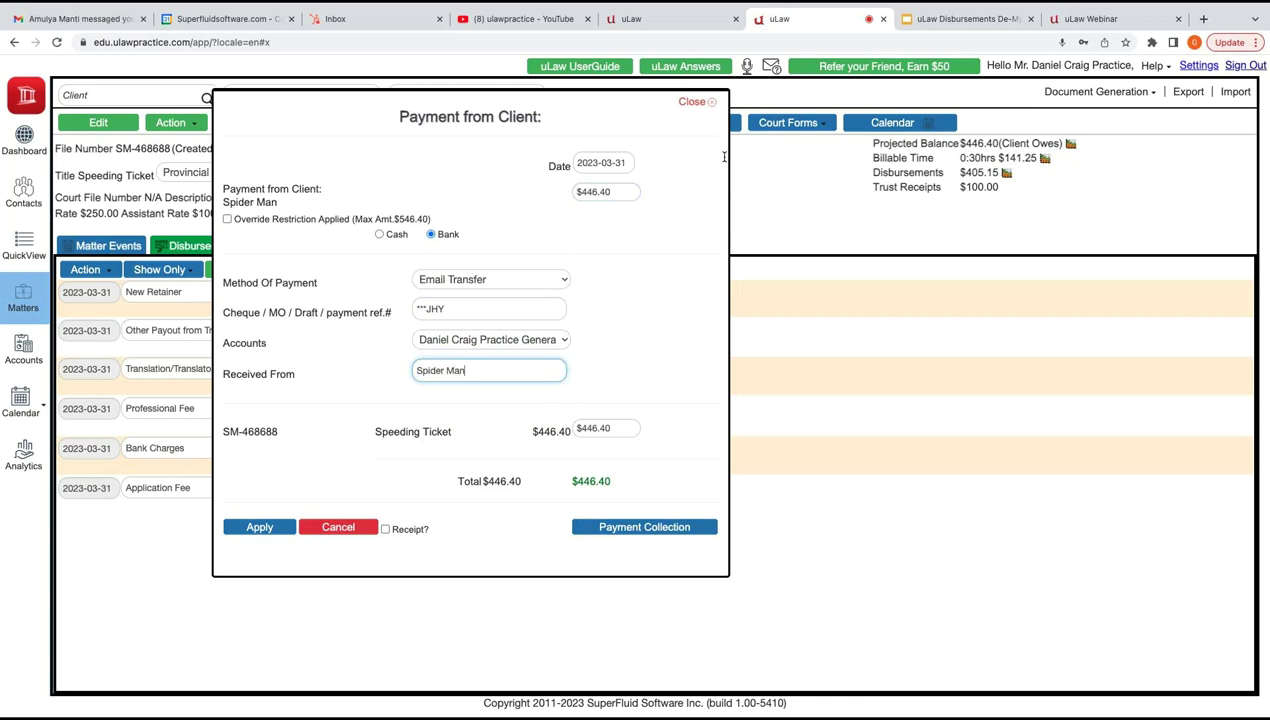
key(Tab)
key(Return)
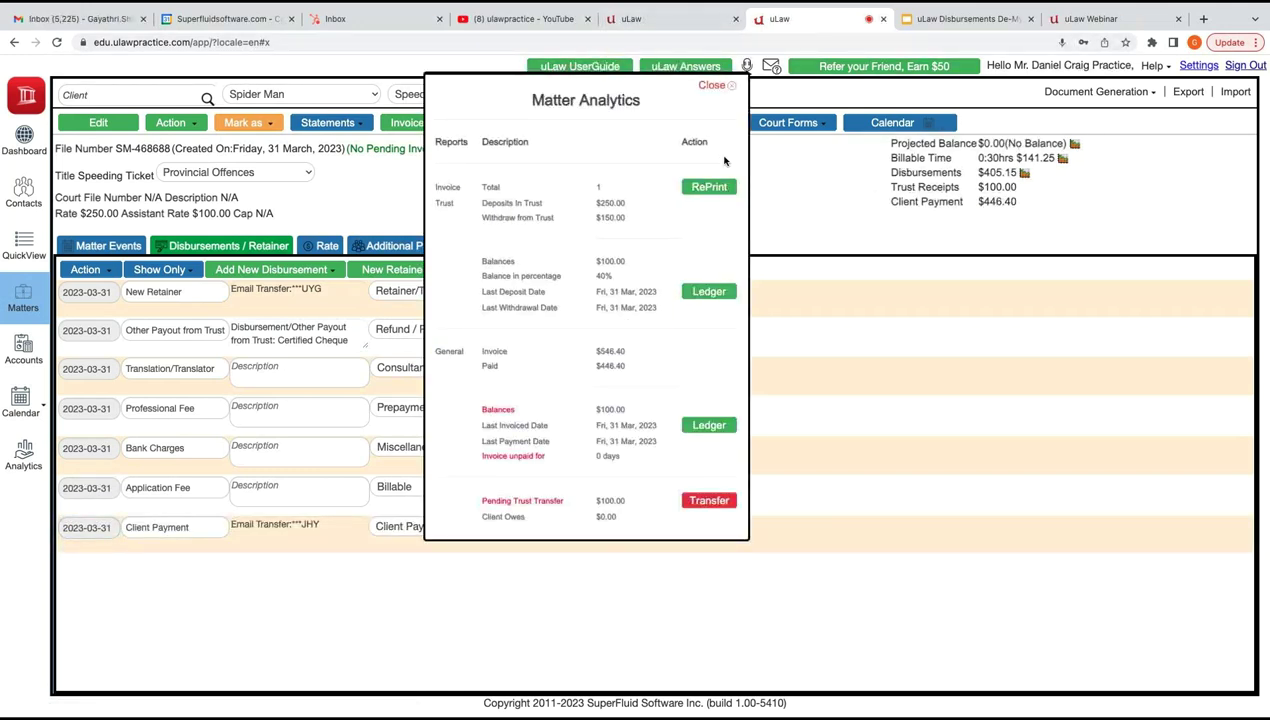
Transfer $100 from the pooled trust account to the practice's general account for all listed invoice items by Electronic Fund Transfer, reference 01245.
key(Return)
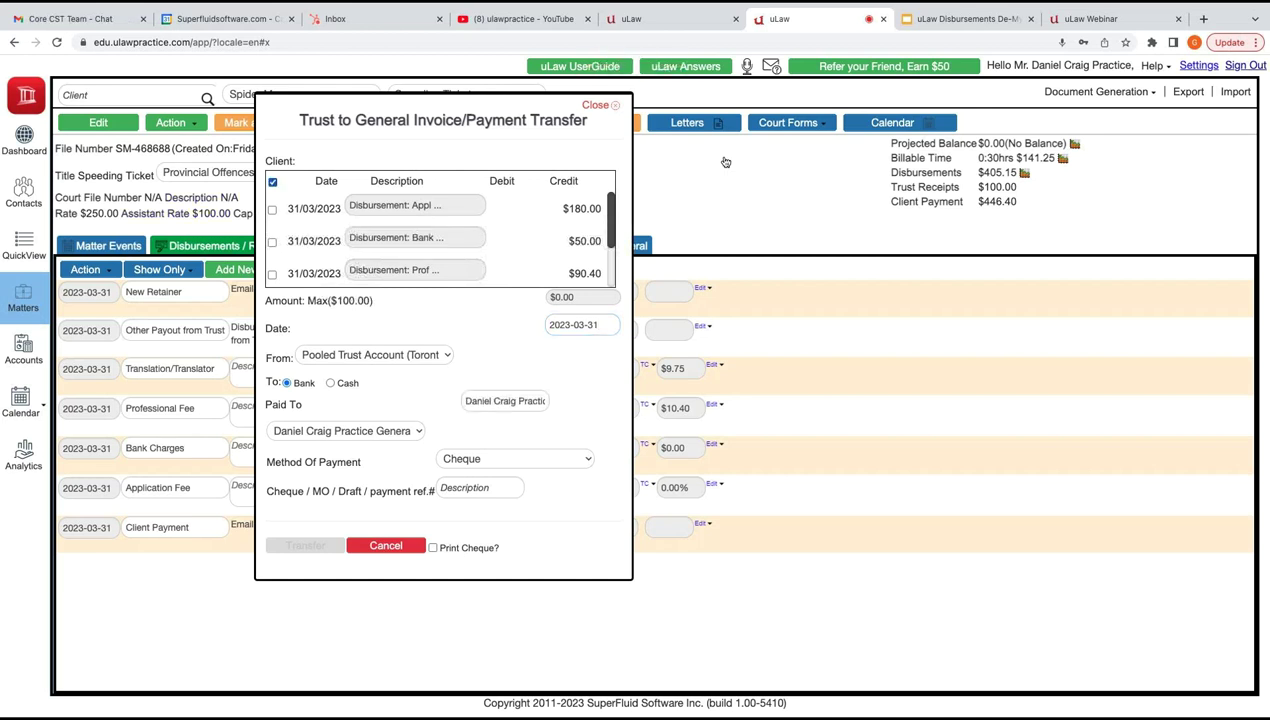
click(515, 459)
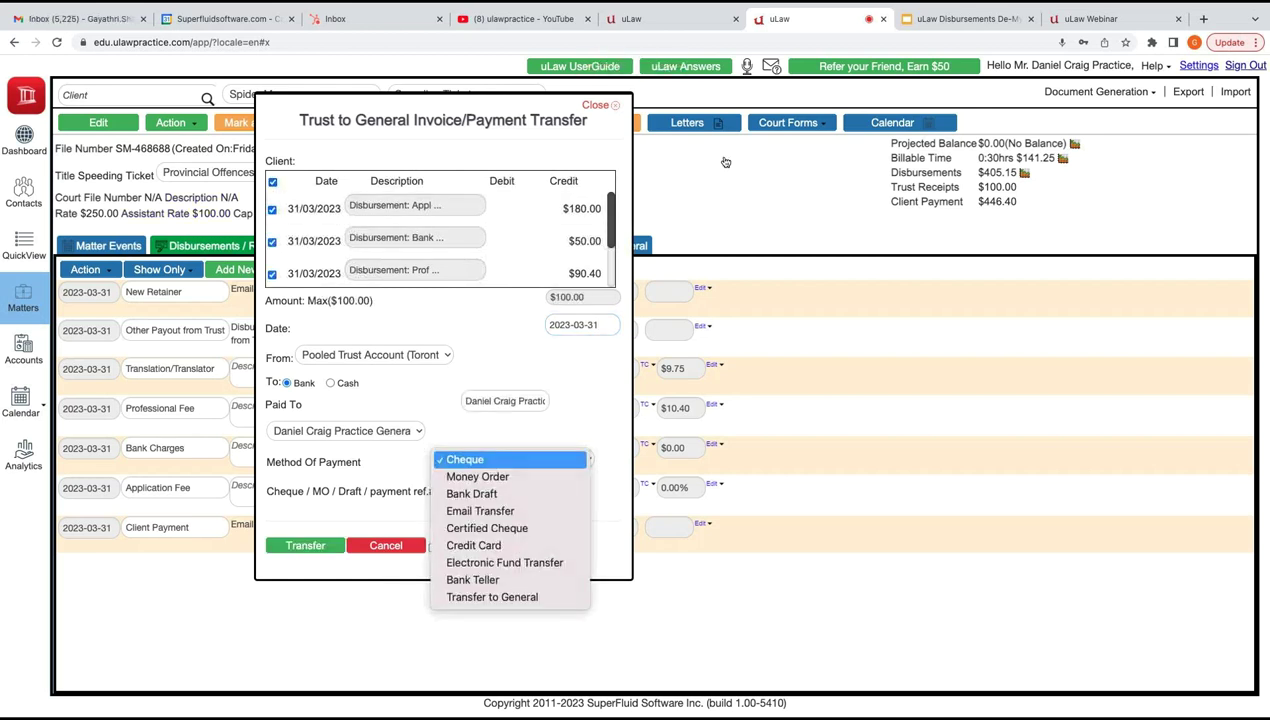
key(Return)
text(0124)
key(Tab)
key(Tab)
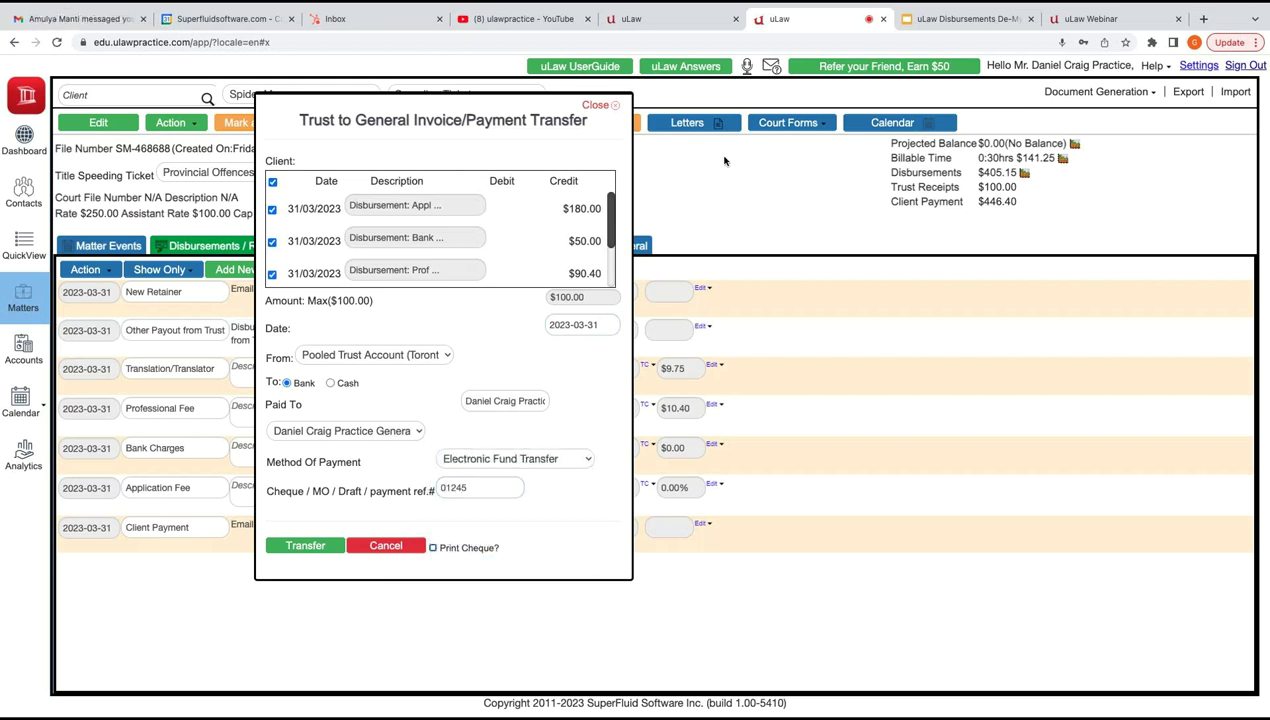
key(Return)
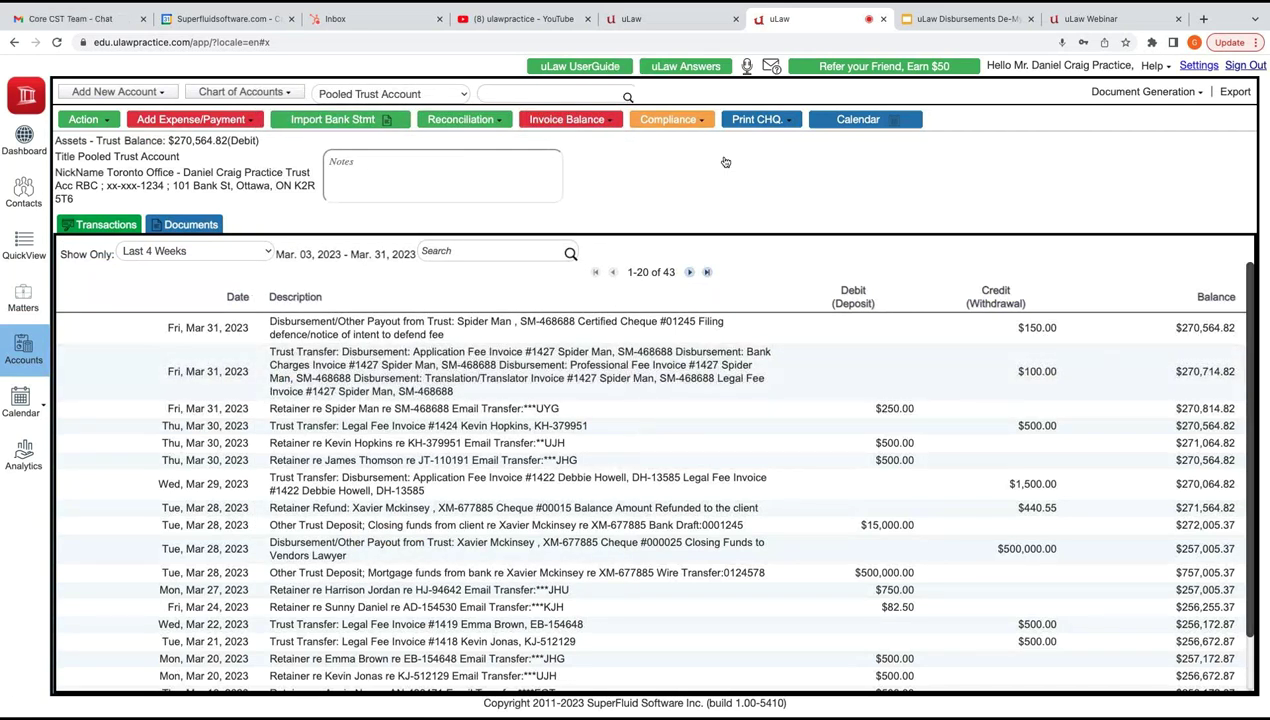
Show the practice's general account and download today's General Disbursement compliance journal as an Acrobat PDF with analytics.
click(391, 94)
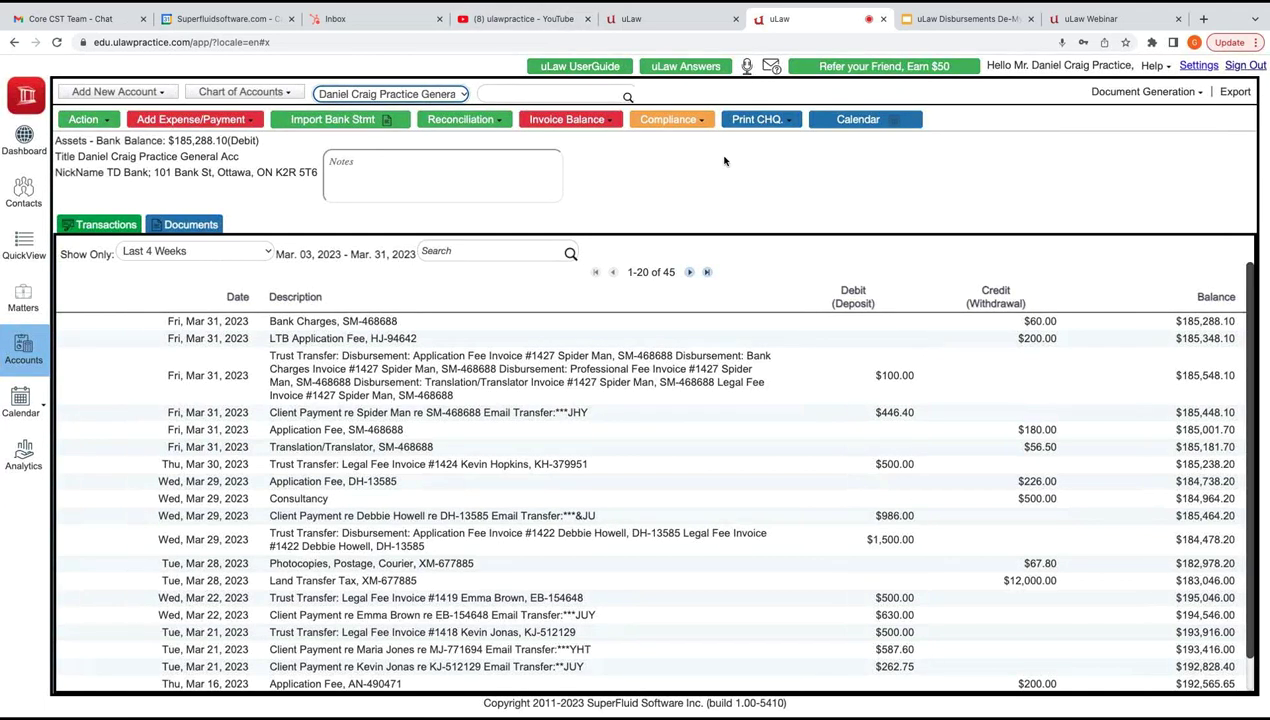
click(668, 119)
click(725, 153)
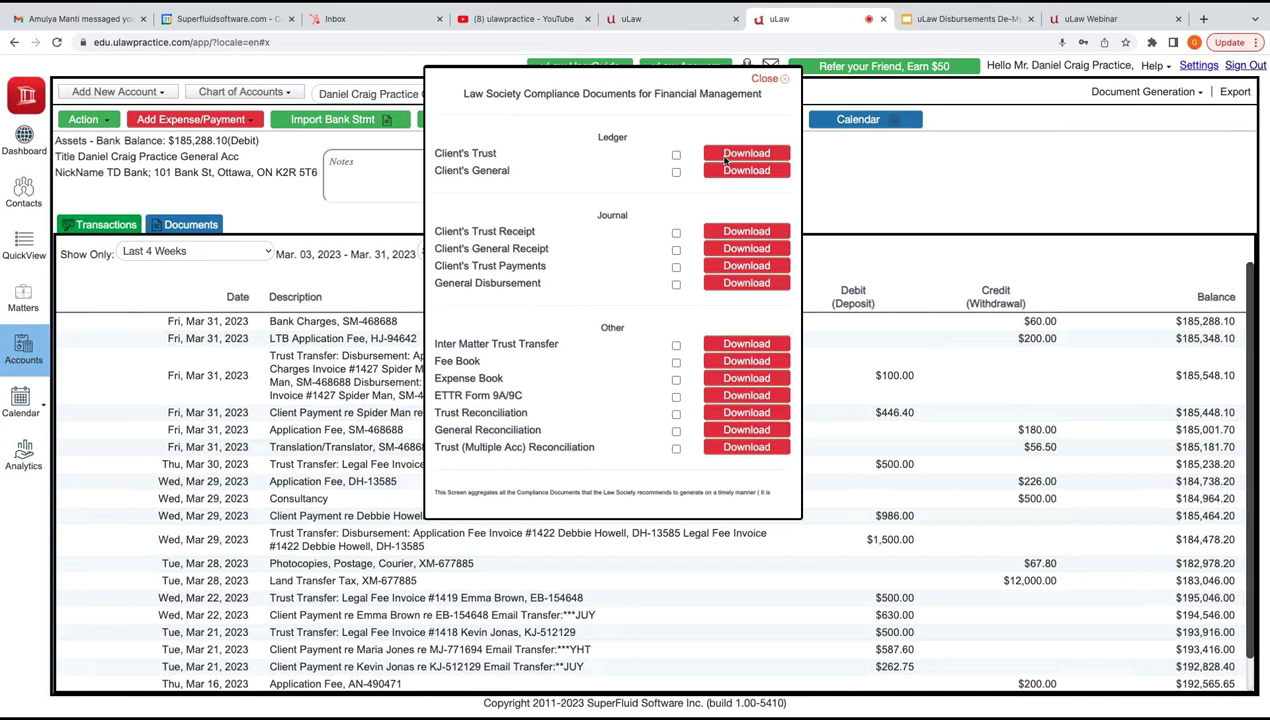
click(725, 158)
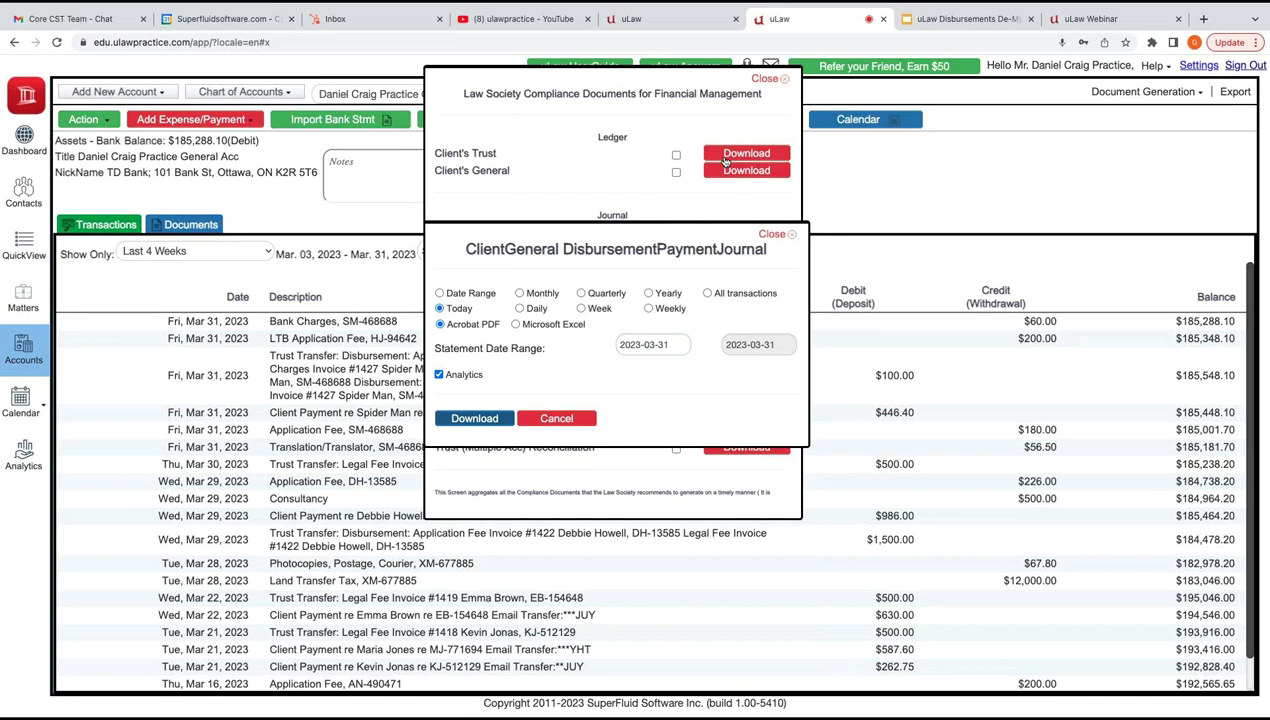
click(725, 158)
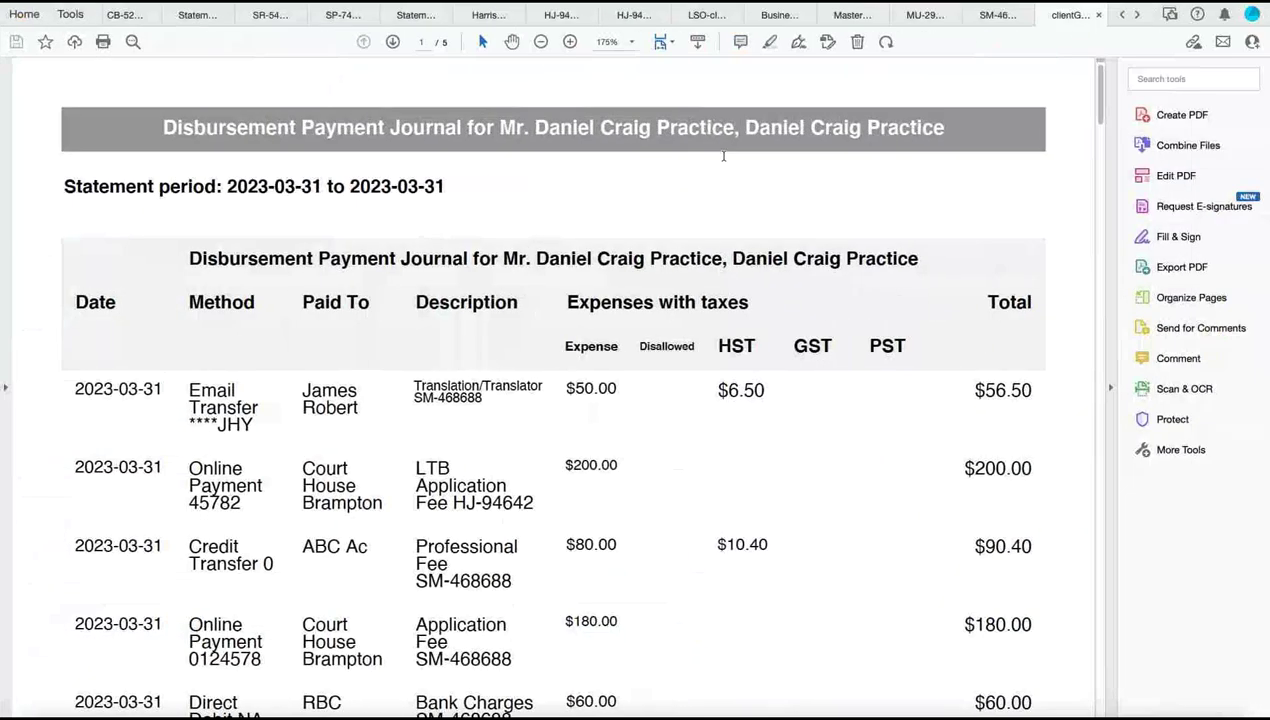
Examine the Disbursement Payment Journal at 125% zoom, reading each entry's method, payee, description, taxes and total.
key(ctrl+minus)
key(ctrl+minus)
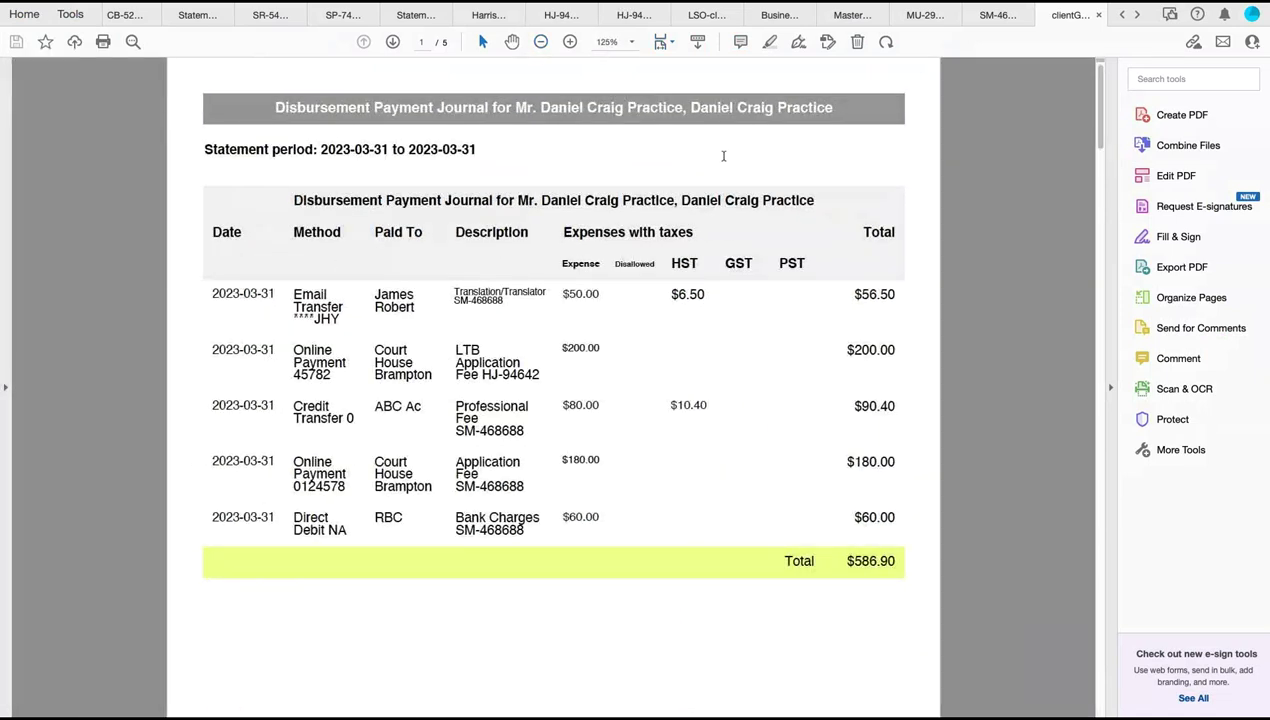
drag(212, 350, 857, 520)
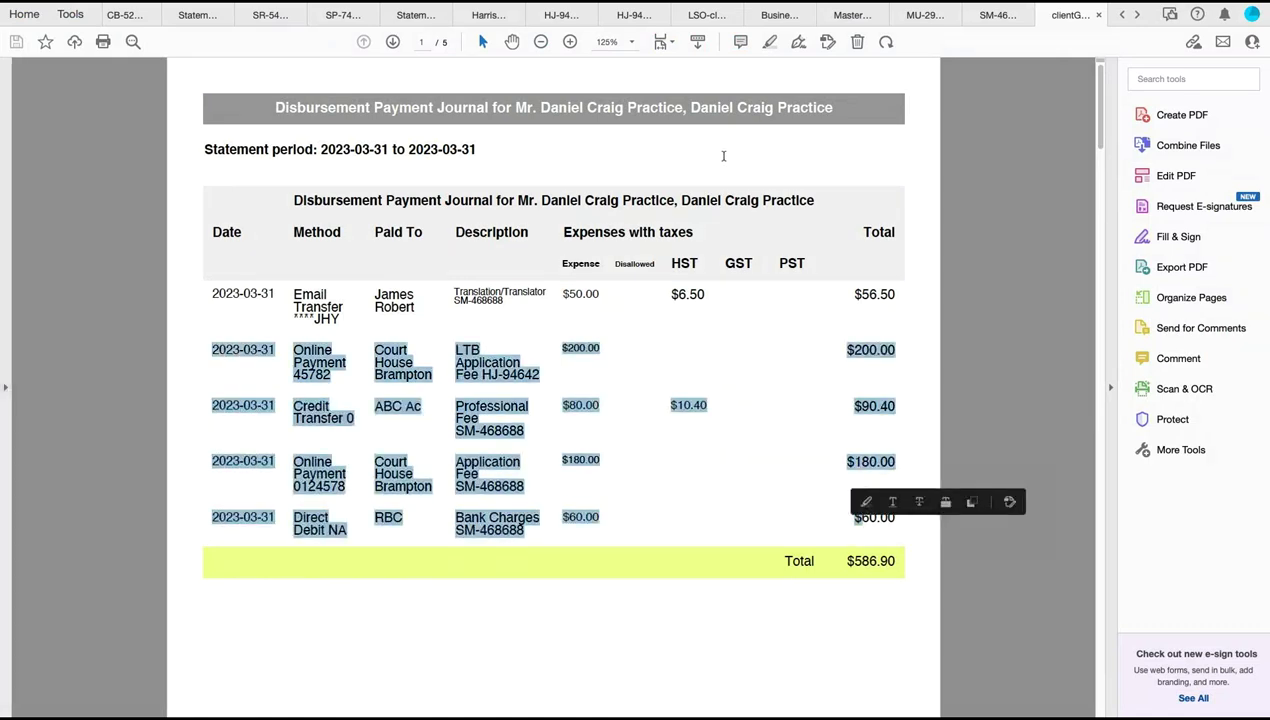
click(724, 158)
drag(217, 289, 896, 547)
click(723, 157)
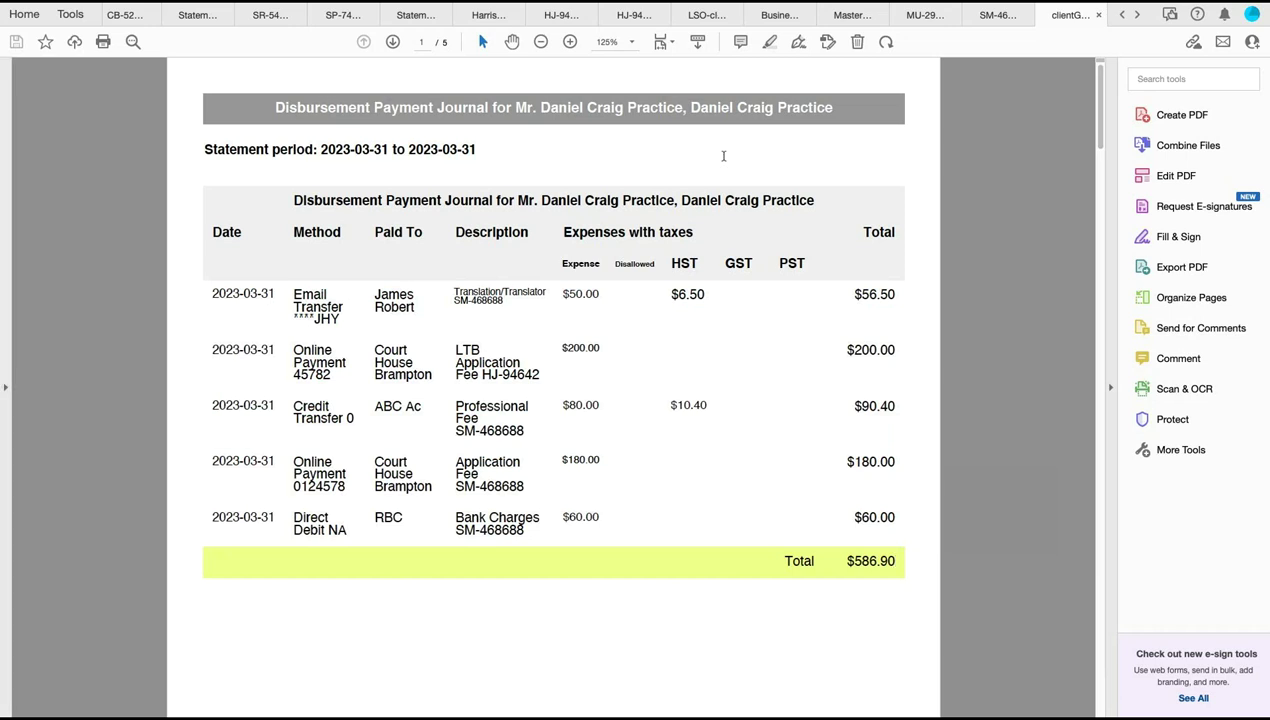
drag(293, 294, 895, 298)
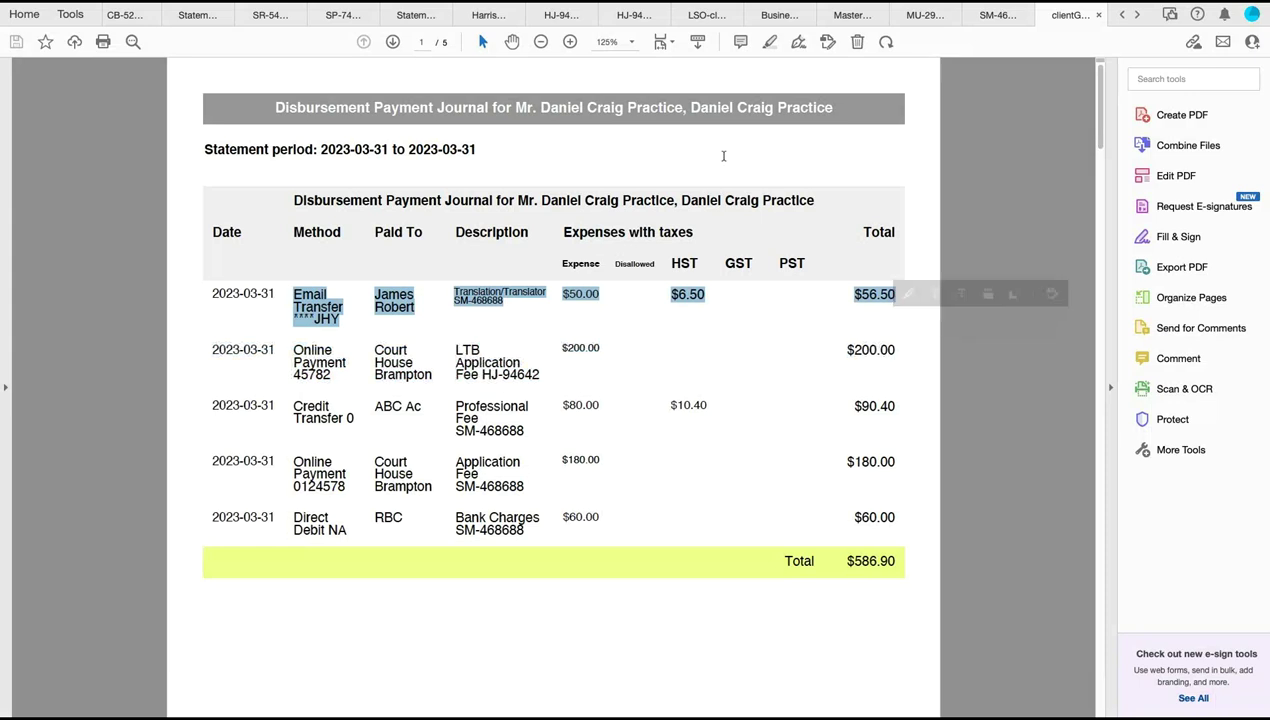
scroll(723, 156, down, 1)
drag(293, 345, 895, 349)
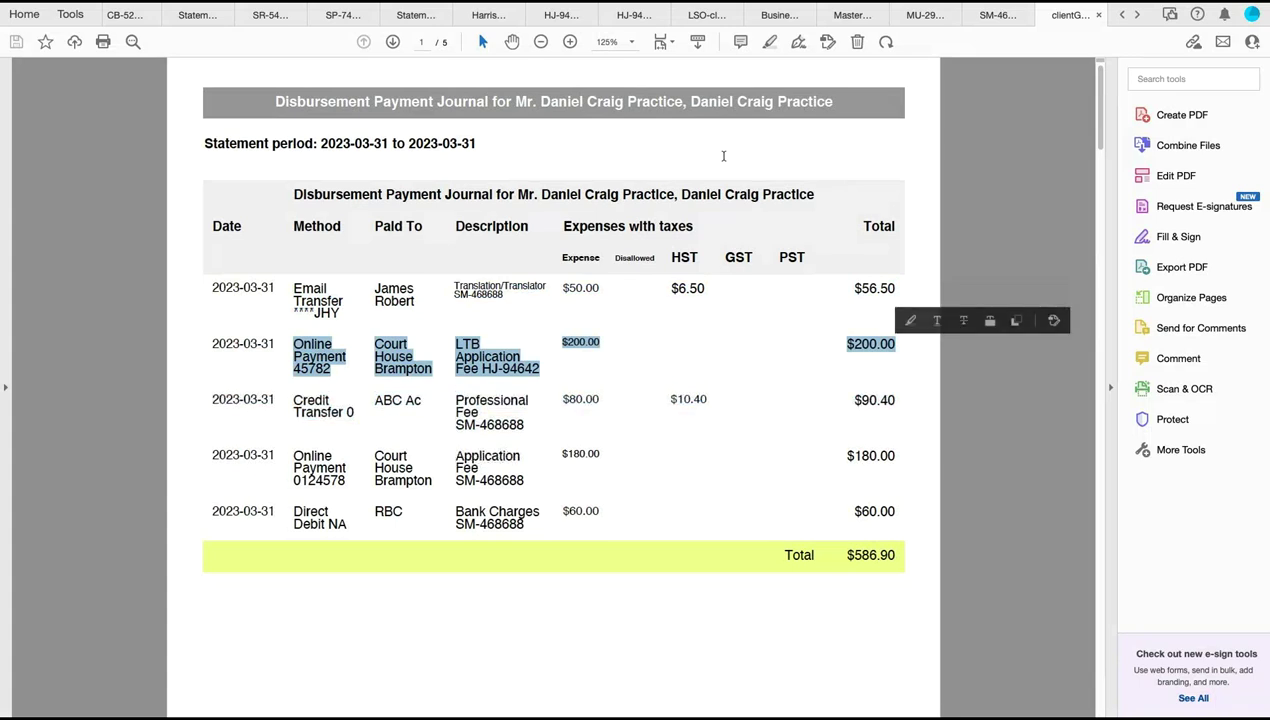
scroll(723, 156, down, 1)
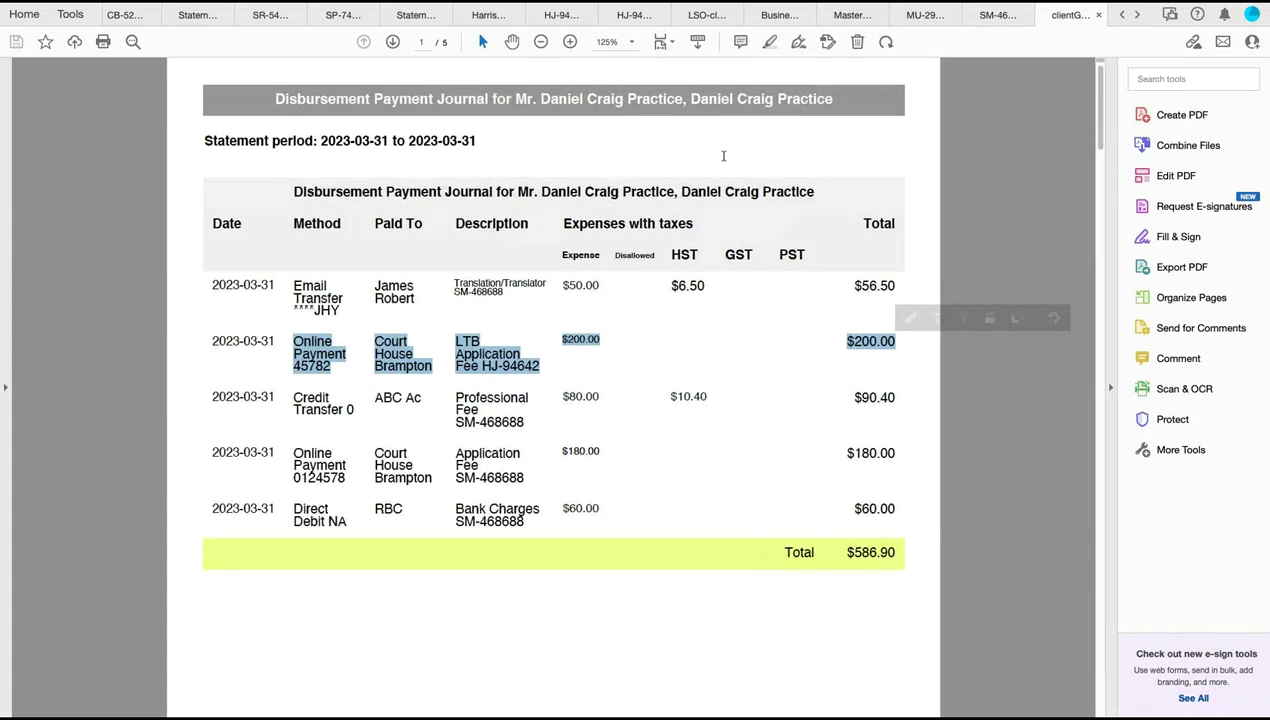
drag(293, 397, 895, 398)
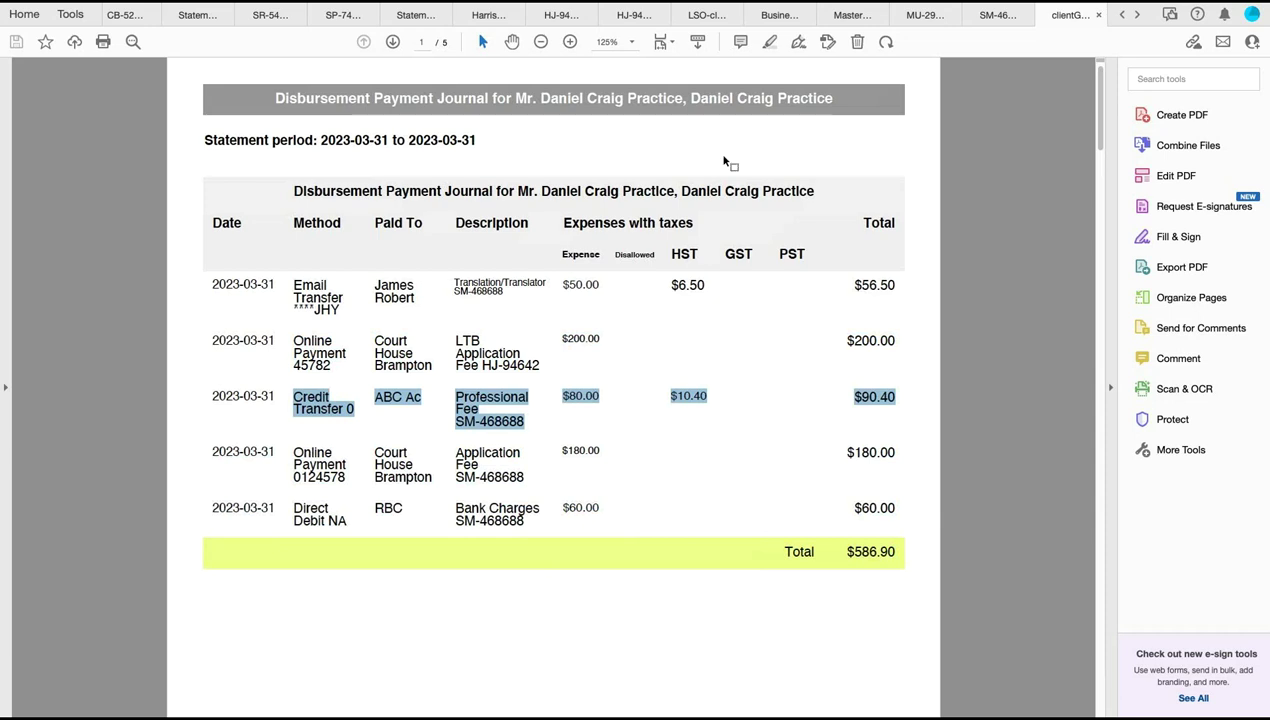
scroll(723, 158, down, 1)
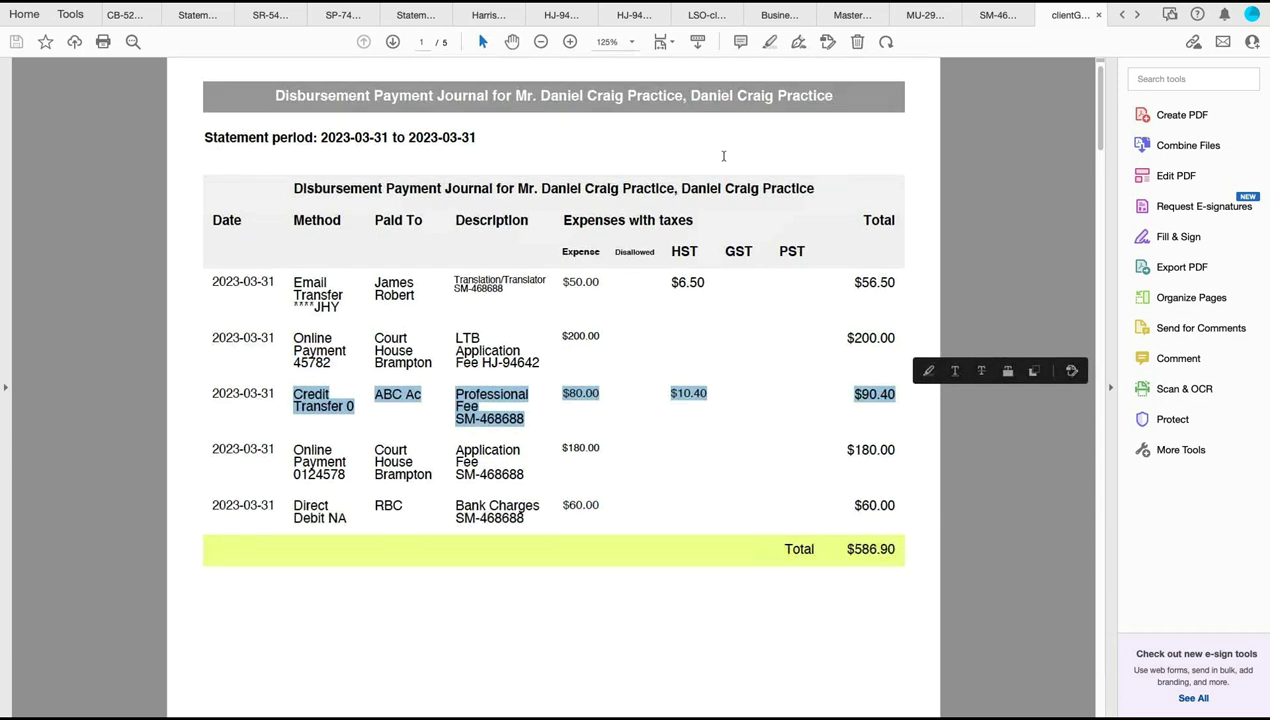
drag(276, 506, 870, 549)
click(723, 156)
scroll(723, 156, up, 1)
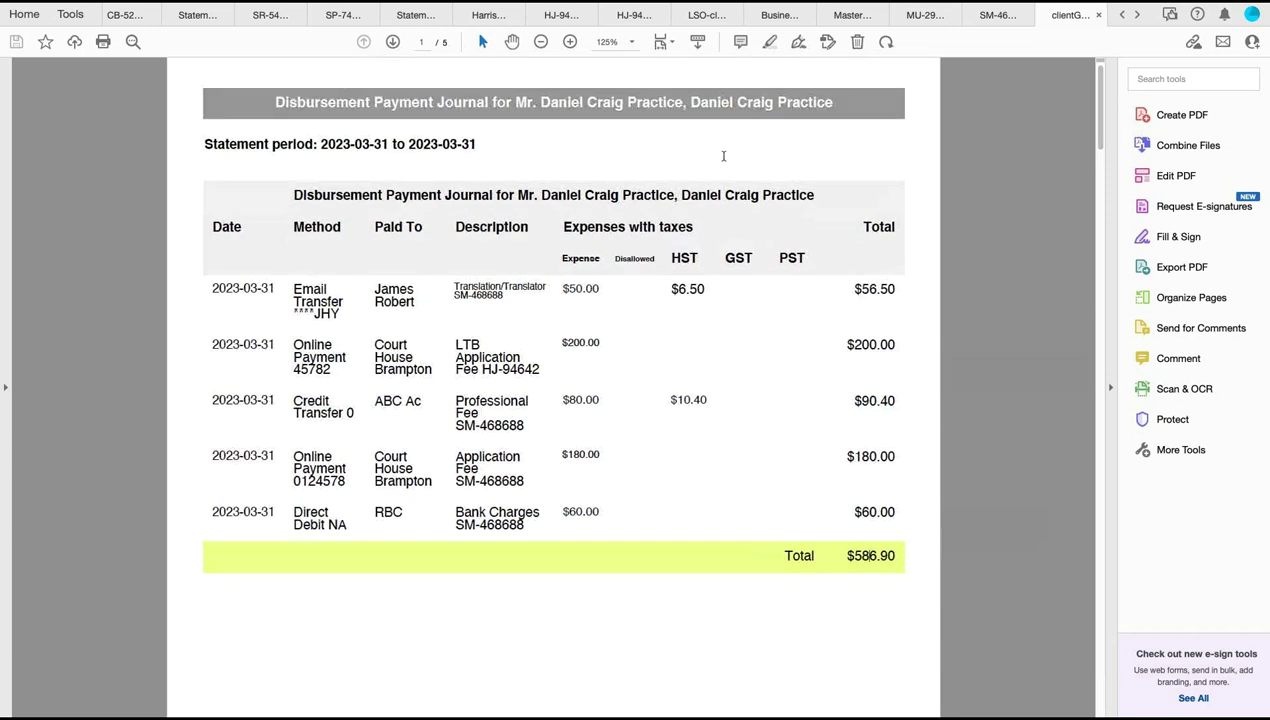
drag(898, 558, 202, 186)
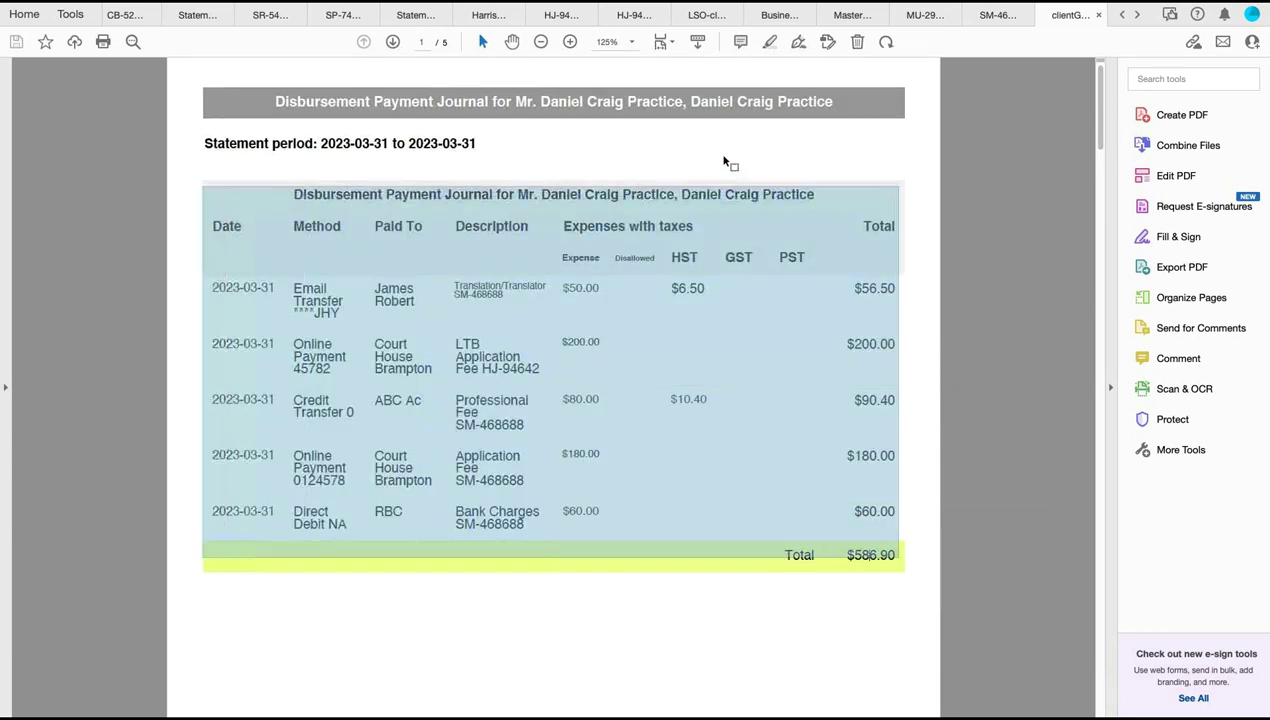
scroll(725, 161, up, 1)
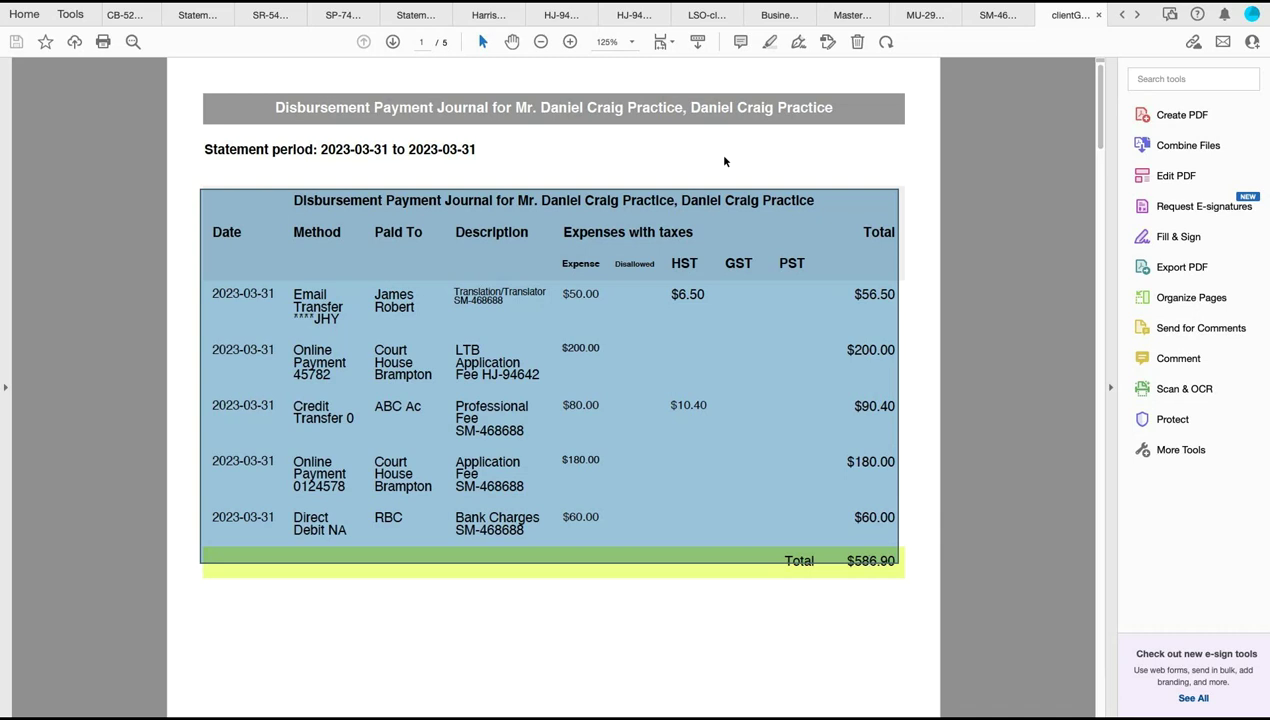
Switch back to uLaw and download today's Client's Trust Payments journal as a PDF for the Speeding Ticket client only.
key(ctrl+Left)
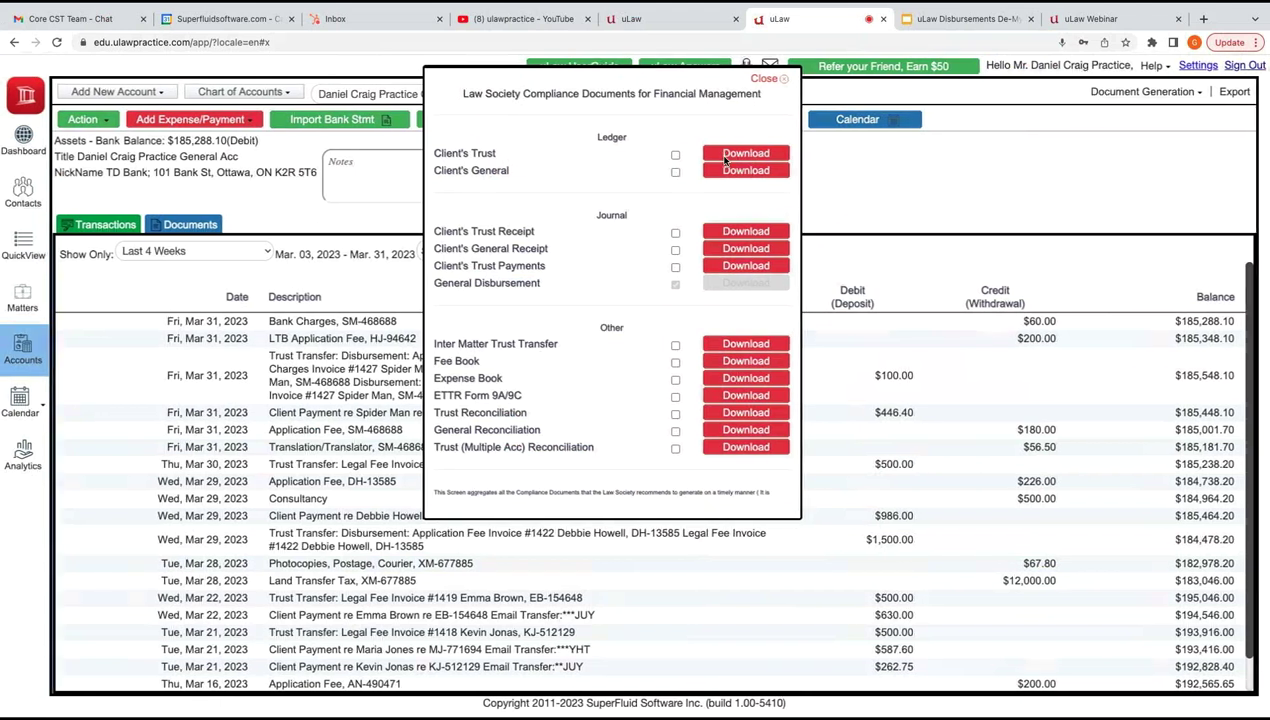
scroll(725, 161, down, 1)
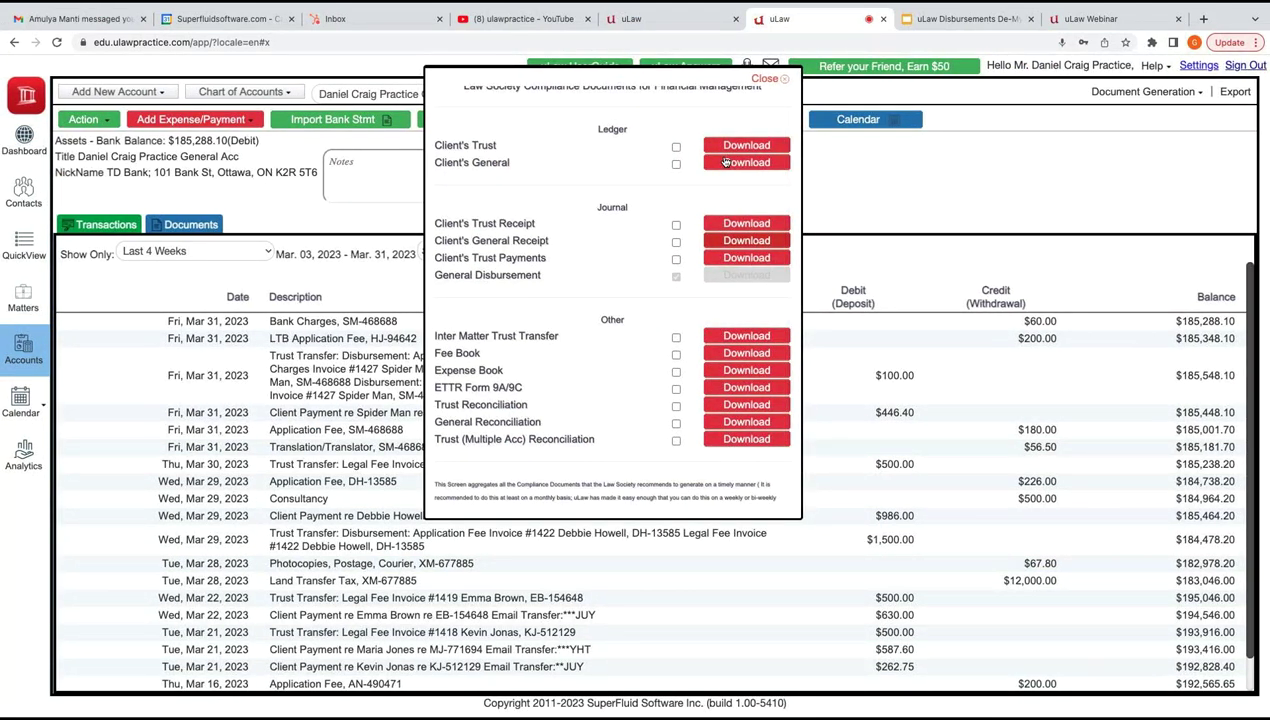
scroll(726, 162, up, 1)
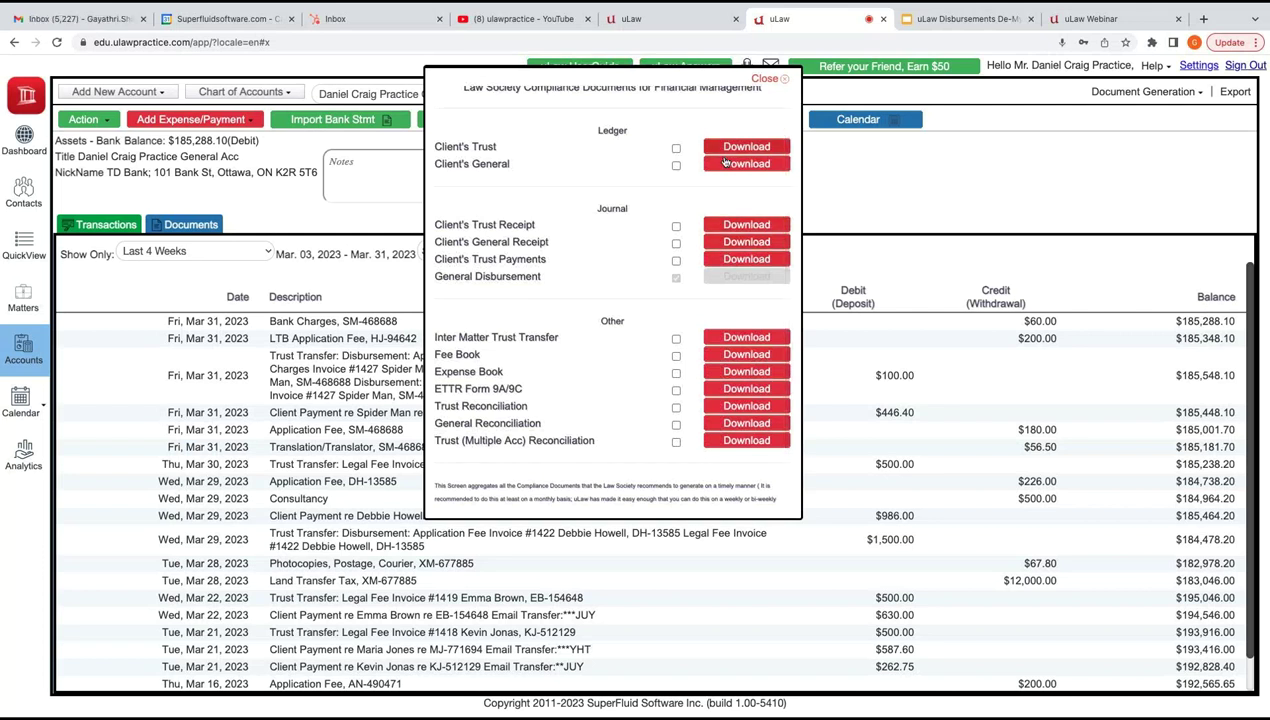
click(725, 161)
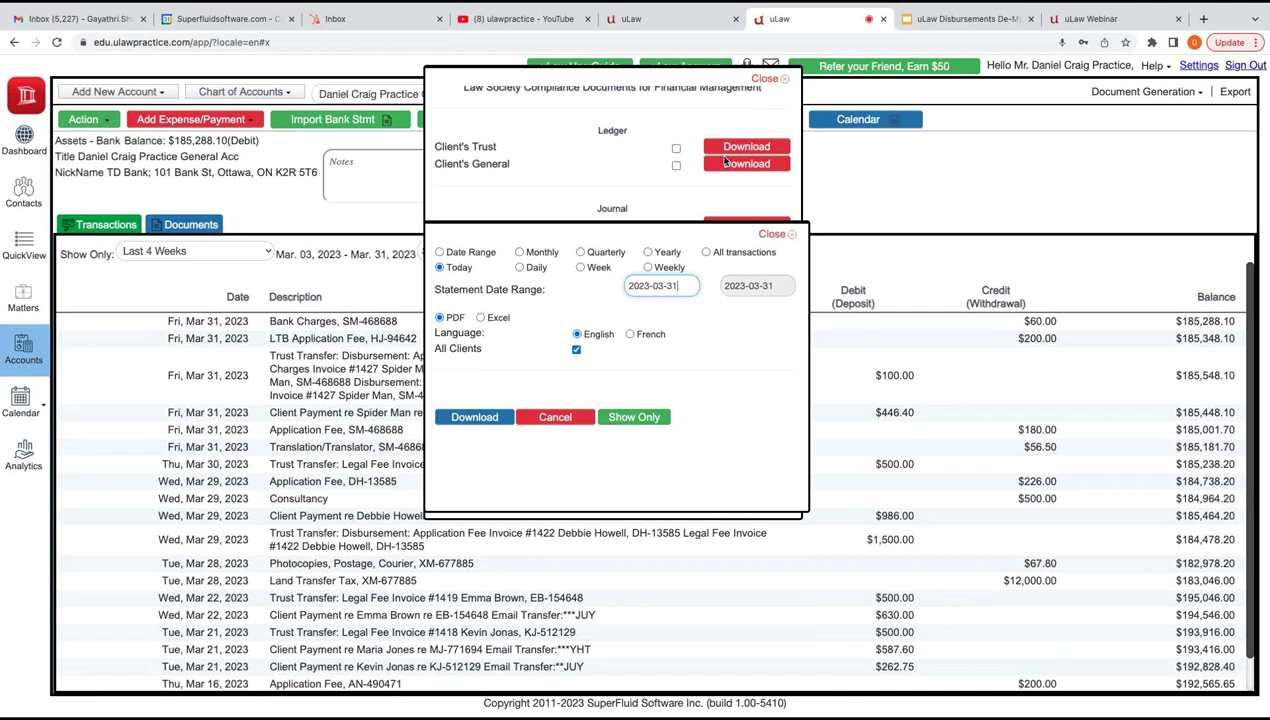
click(576, 350)
click(640, 427)
text(Spide)
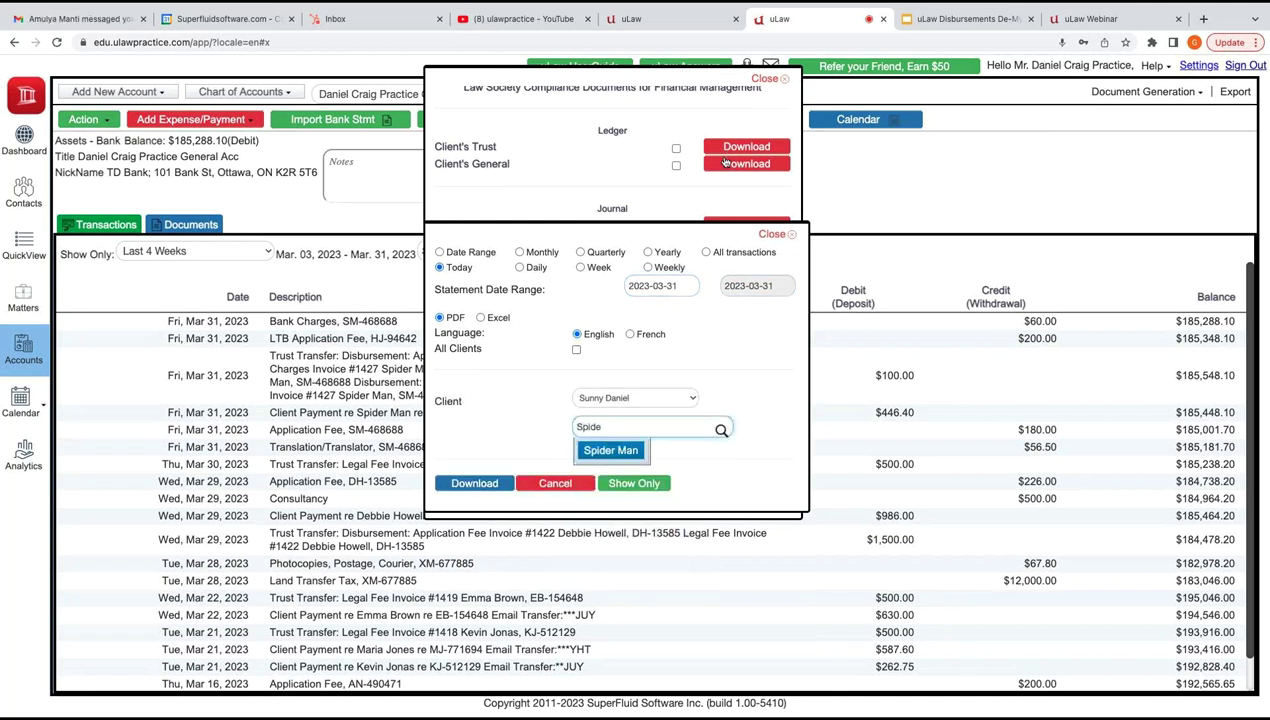
click(611, 450)
click(474, 483)
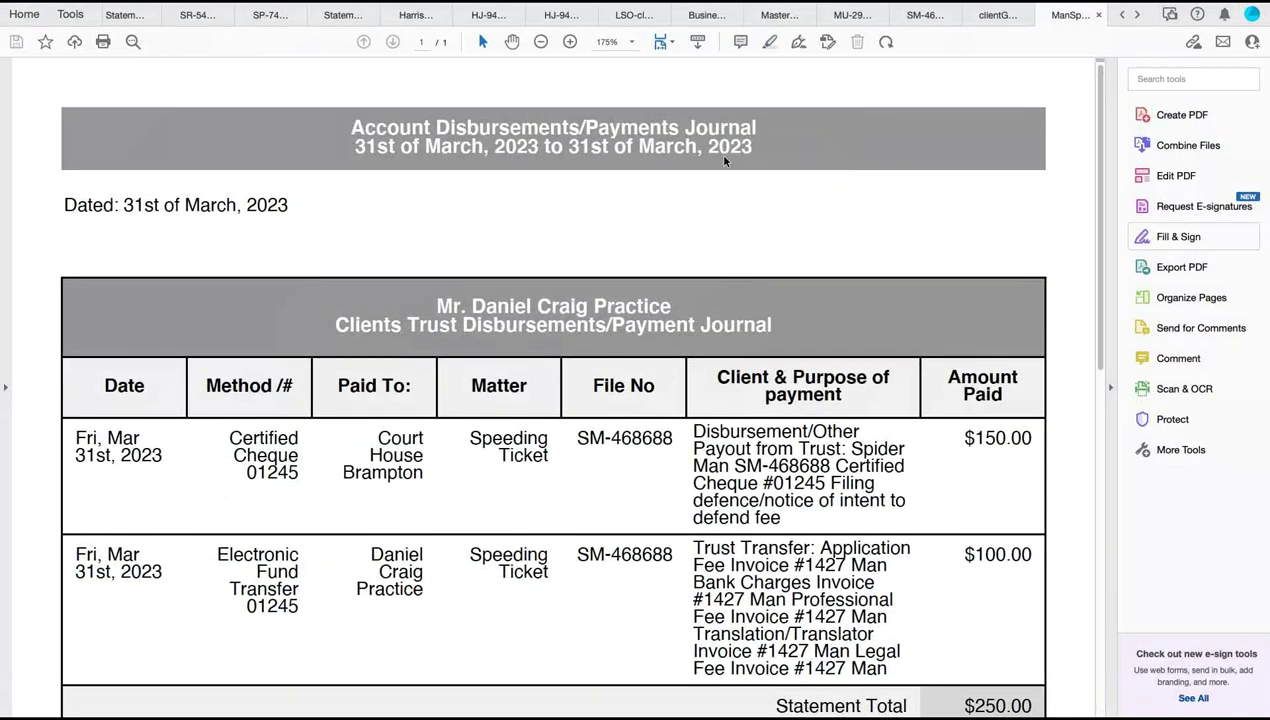
Examine the Clients Trust Disbursements/Payment Journal, reading the payee, matter, purpose and amount of the cheque and trust transfer entries.
scroll(726, 160, down, 5)
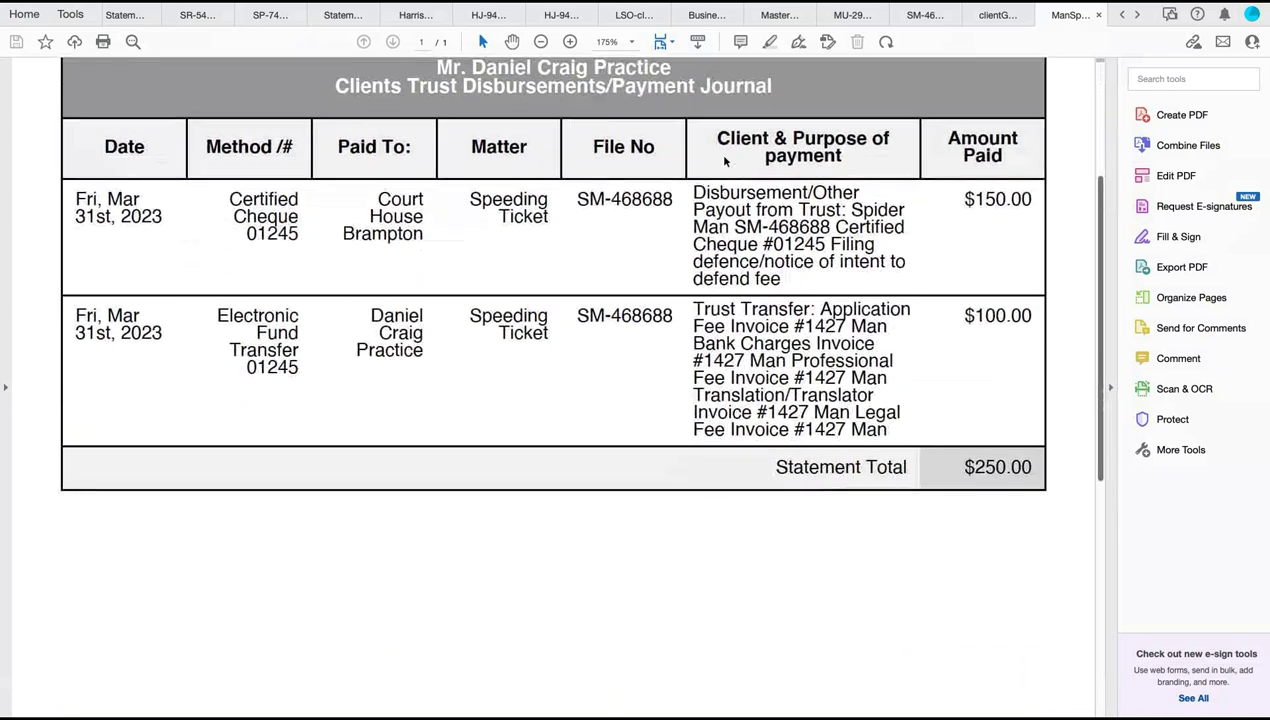
mouse_move(1023, 432)
mouse_down()
mouse_move(306, 195)
mouse_move(307, 153)
mouse_move(314, 161)
mouse_up()
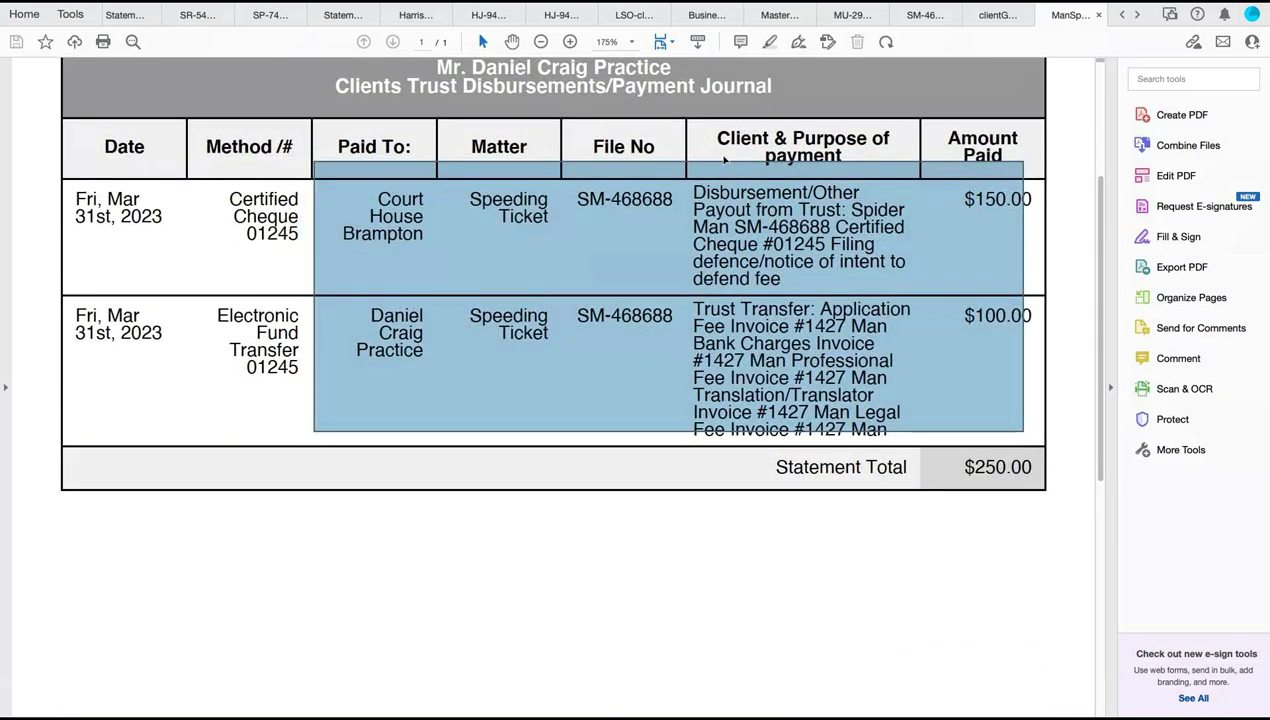
click(724, 161)
mouse_move(1030, 276)
mouse_down()
mouse_move(623, 203)
mouse_move(640, 154)
mouse_up()
click(724, 161)
drag(1013, 439, 698, 299)
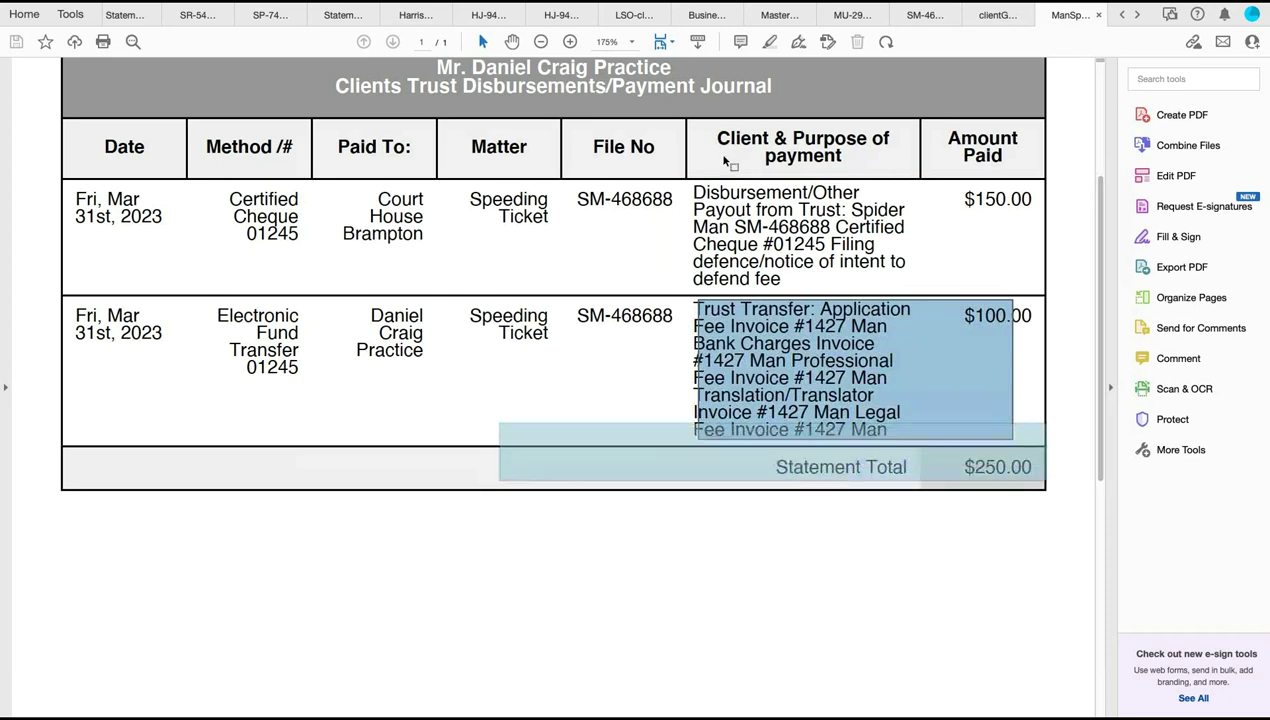
Switch back to uLaw and download today's Expense Book as an Acrobat PDF with analytics.
key(ctrl+Left)
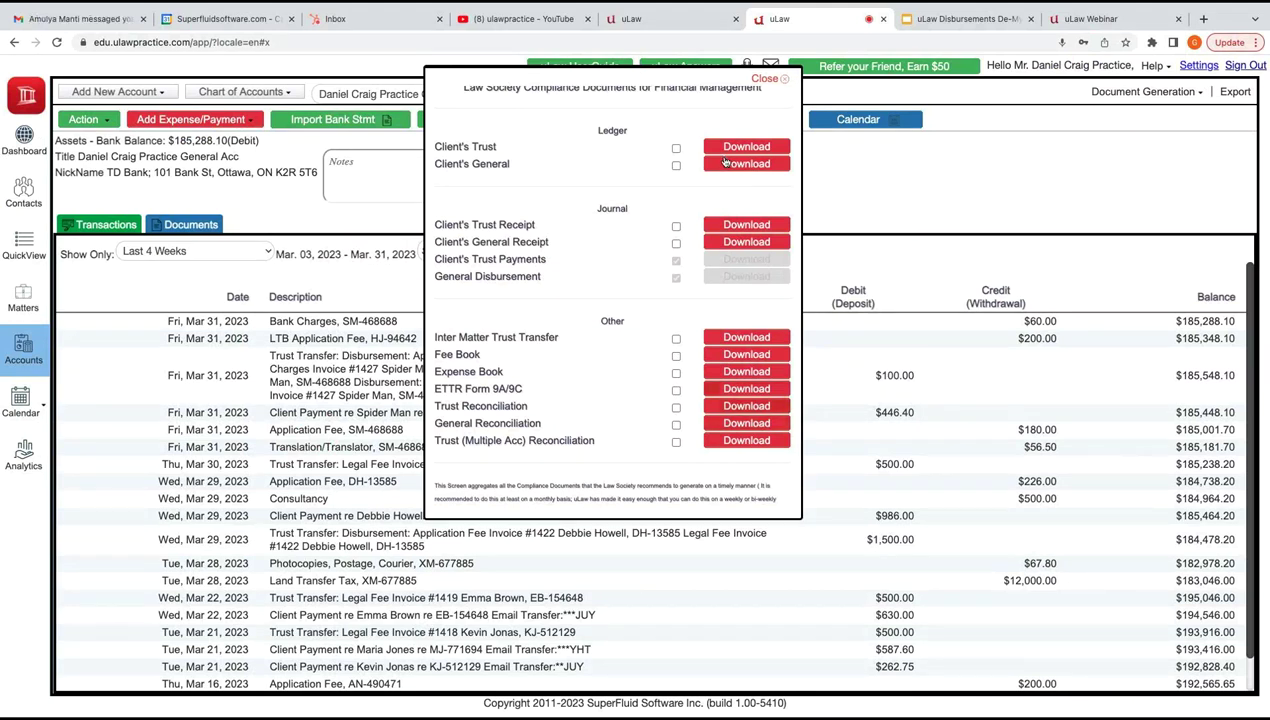
click(769, 371)
click(440, 309)
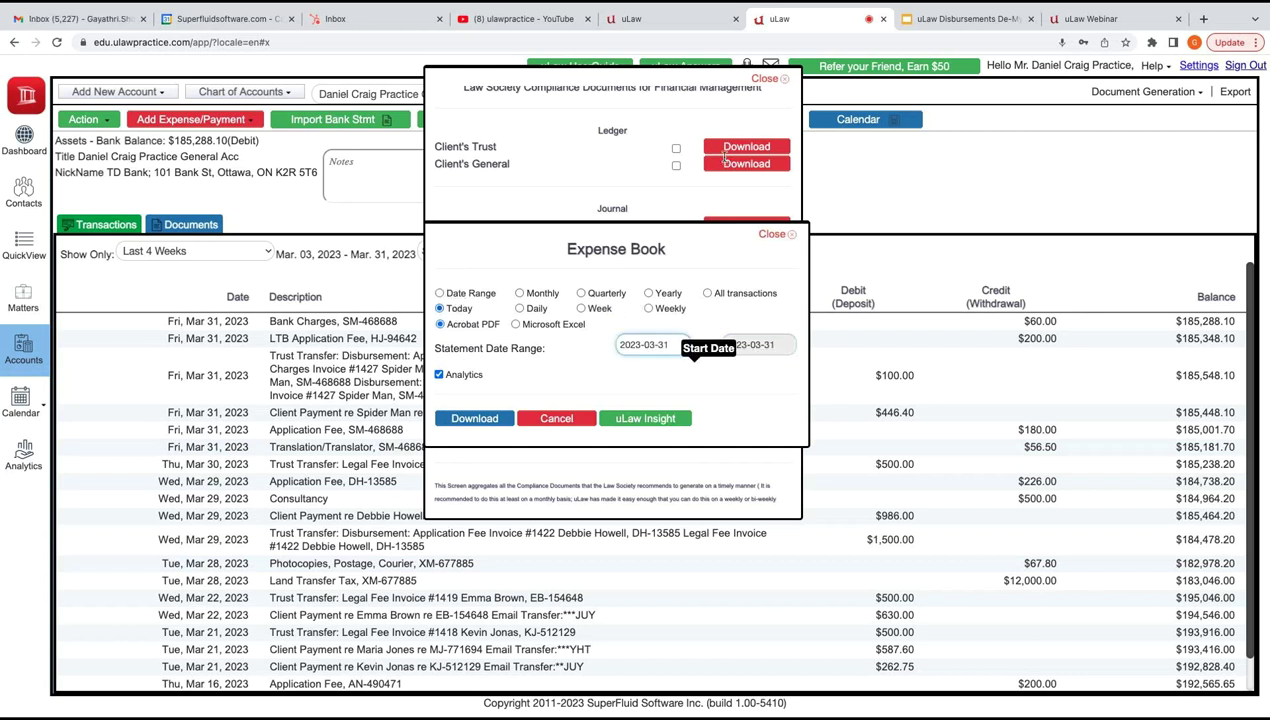
click(474, 419)
click(474, 419)
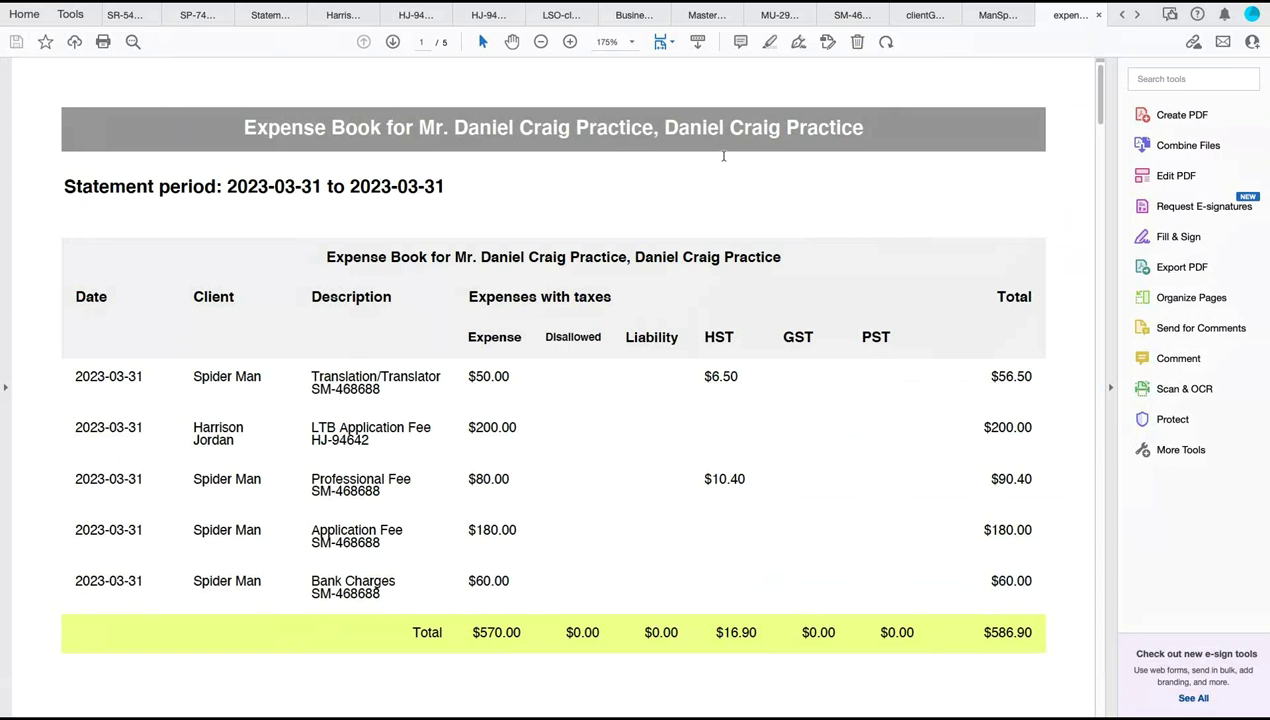
Examine the Expense Book's translation, professional fee, application fee and bank charges entries for the Speeding Ticket client, including their HST and totals.
mouse_move(194, 377)
mouse_down()
mouse_move(509, 377)
mouse_move(476, 427)
mouse_move(742, 380)
mouse_up()
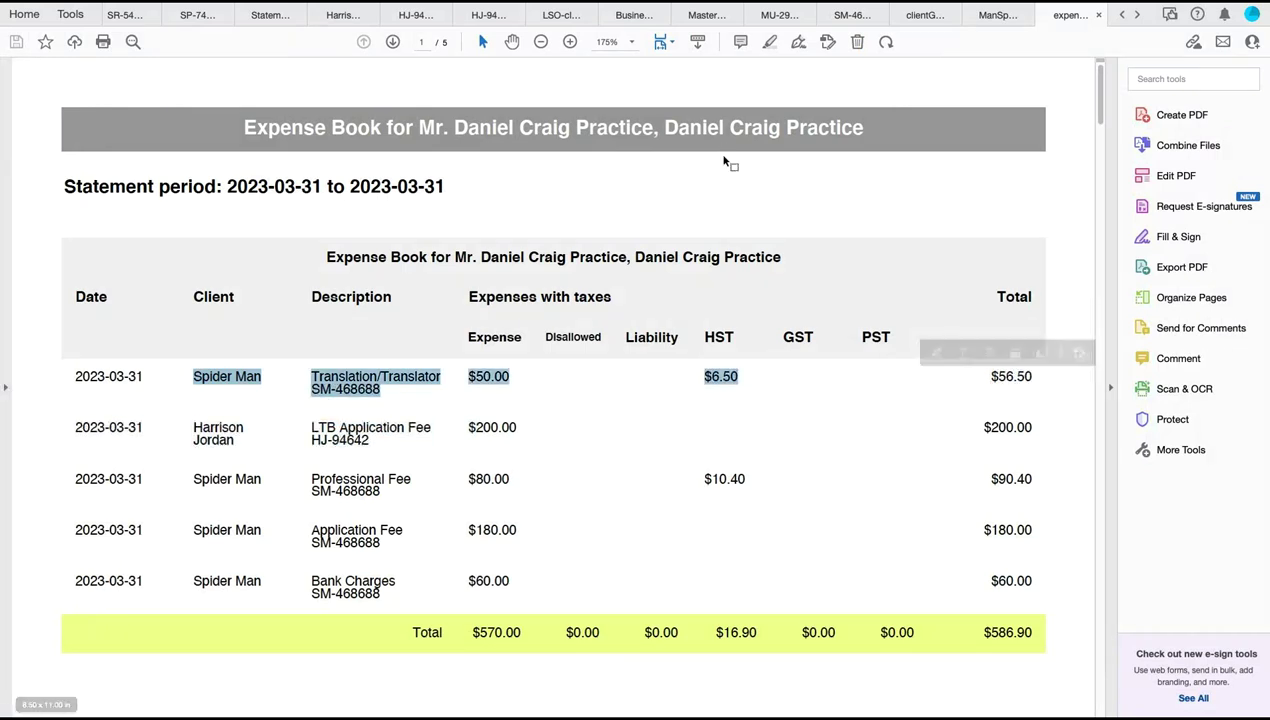
drag(194, 479, 998, 479)
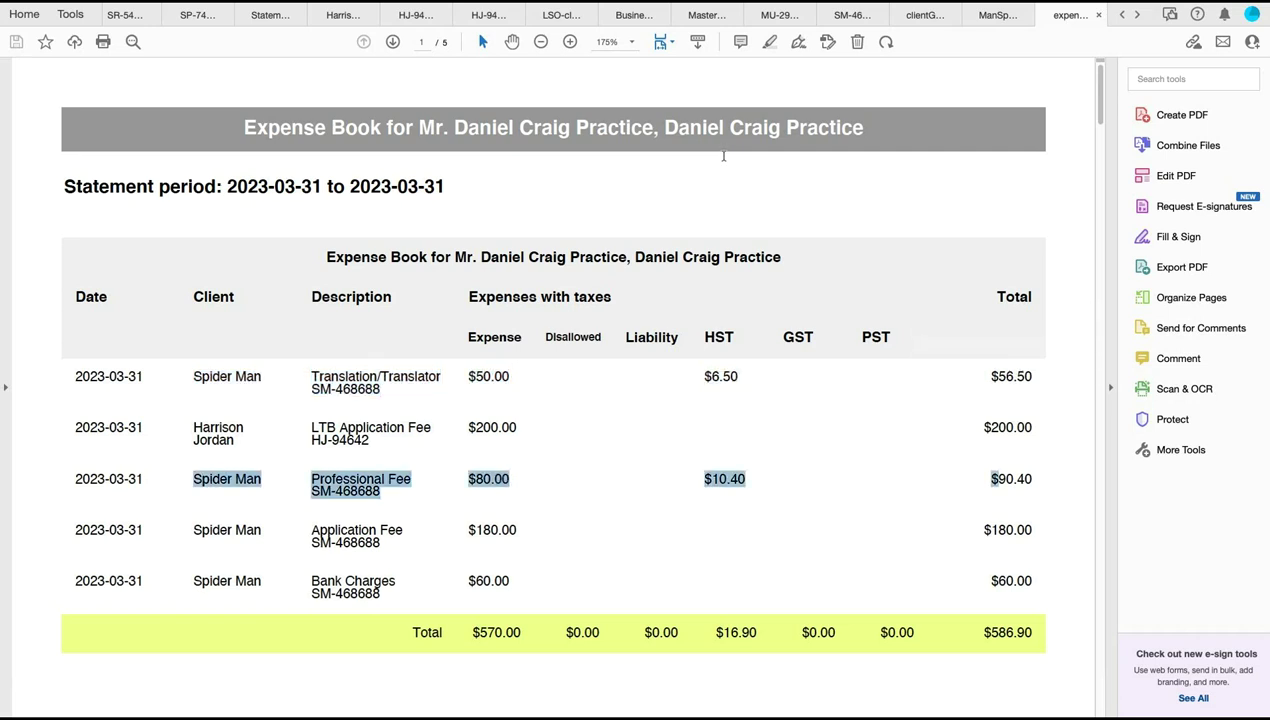
mouse_move(194, 530)
mouse_down()
mouse_move(518, 530)
mouse_move(474, 580)
mouse_up()
click(194, 580)
drag(193, 580, 440, 632)
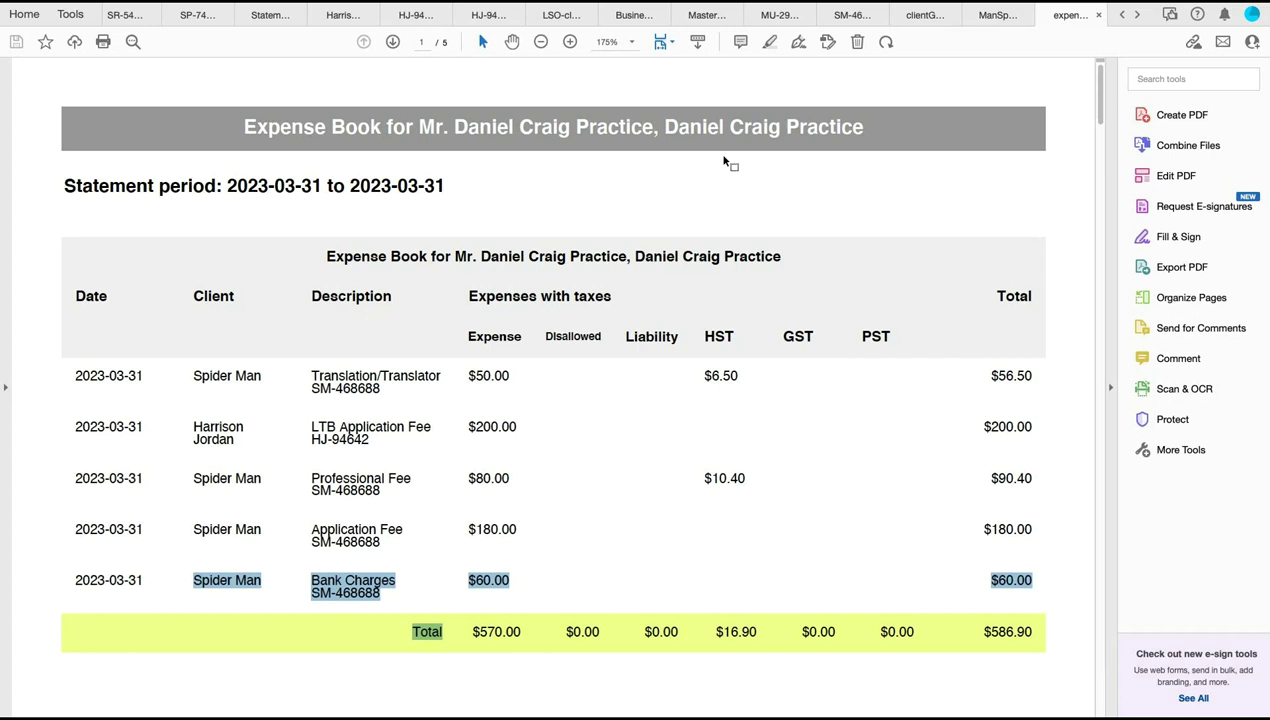
Switch back to uLaw and download today's Fee Book as an Acrobat PDF with analytics.
key(ctrl+Left)
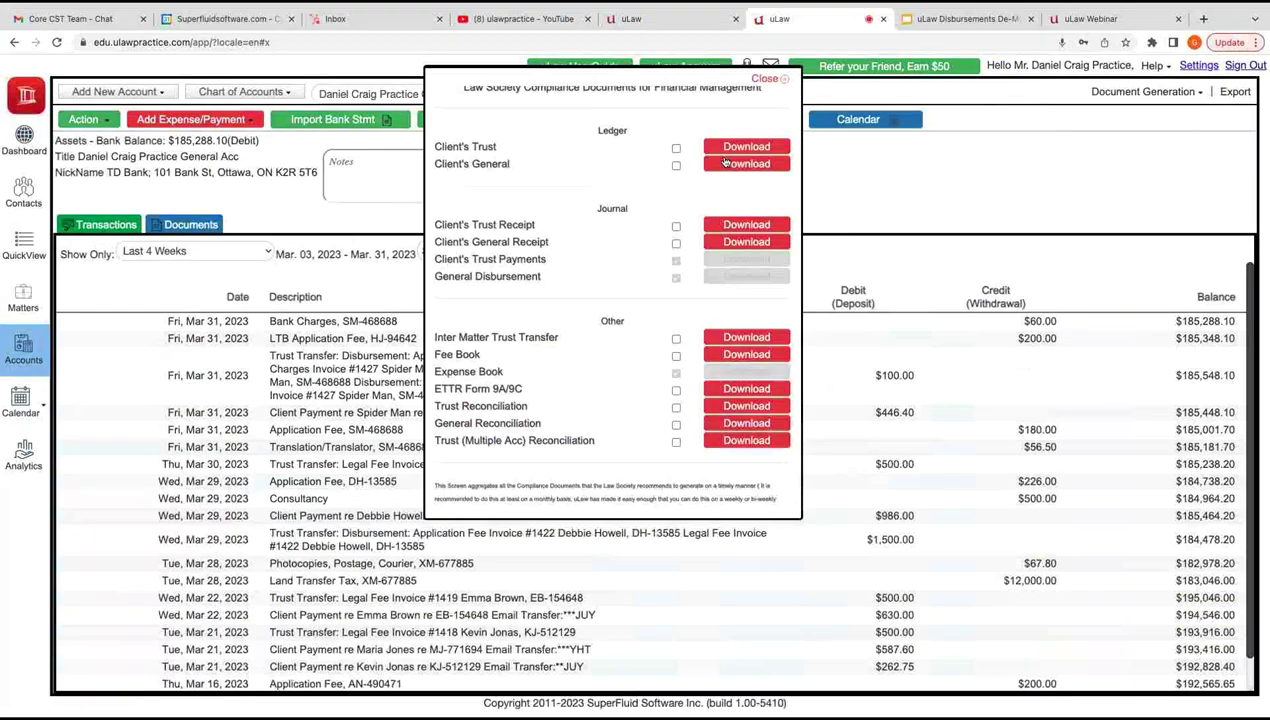
click(744, 355)
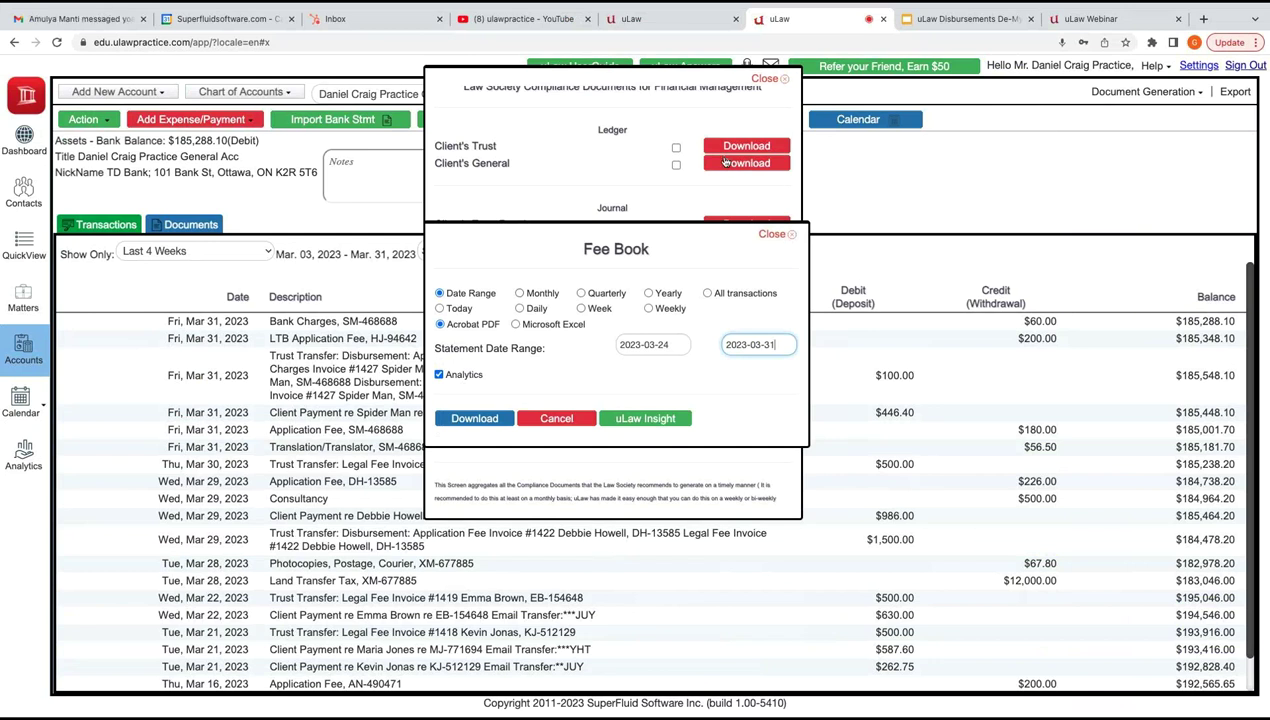
click(440, 308)
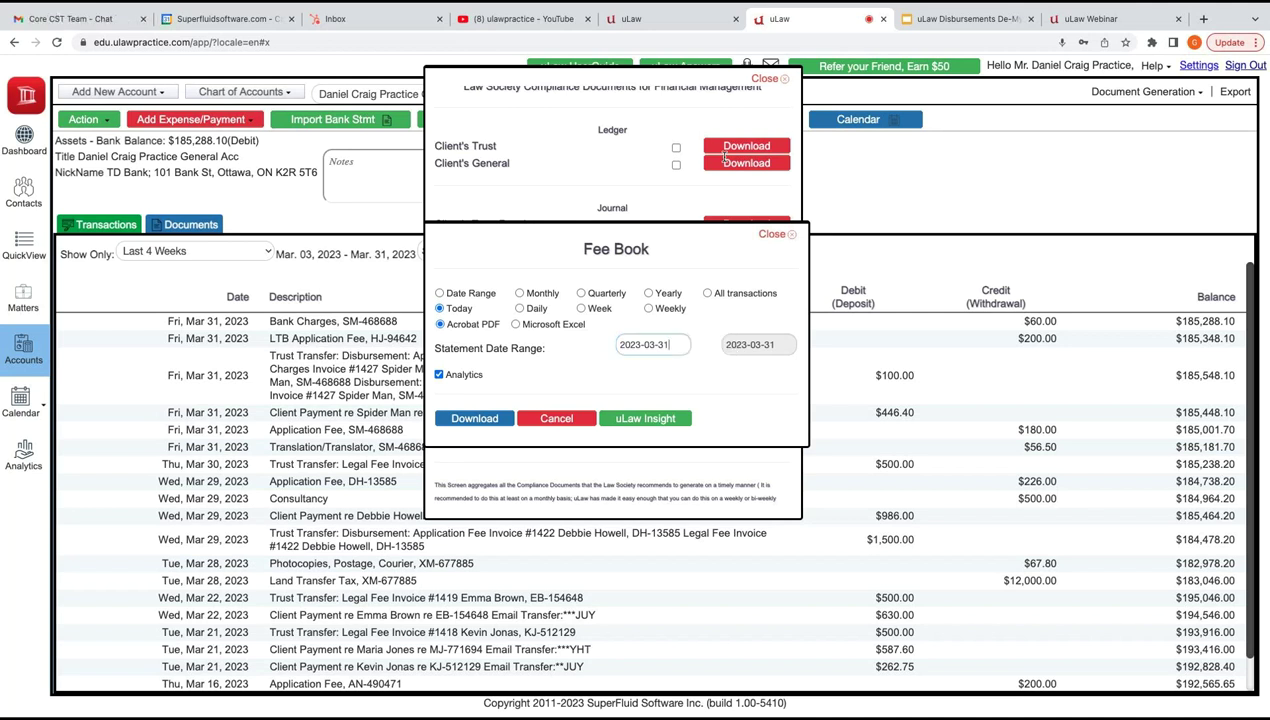
click(725, 162)
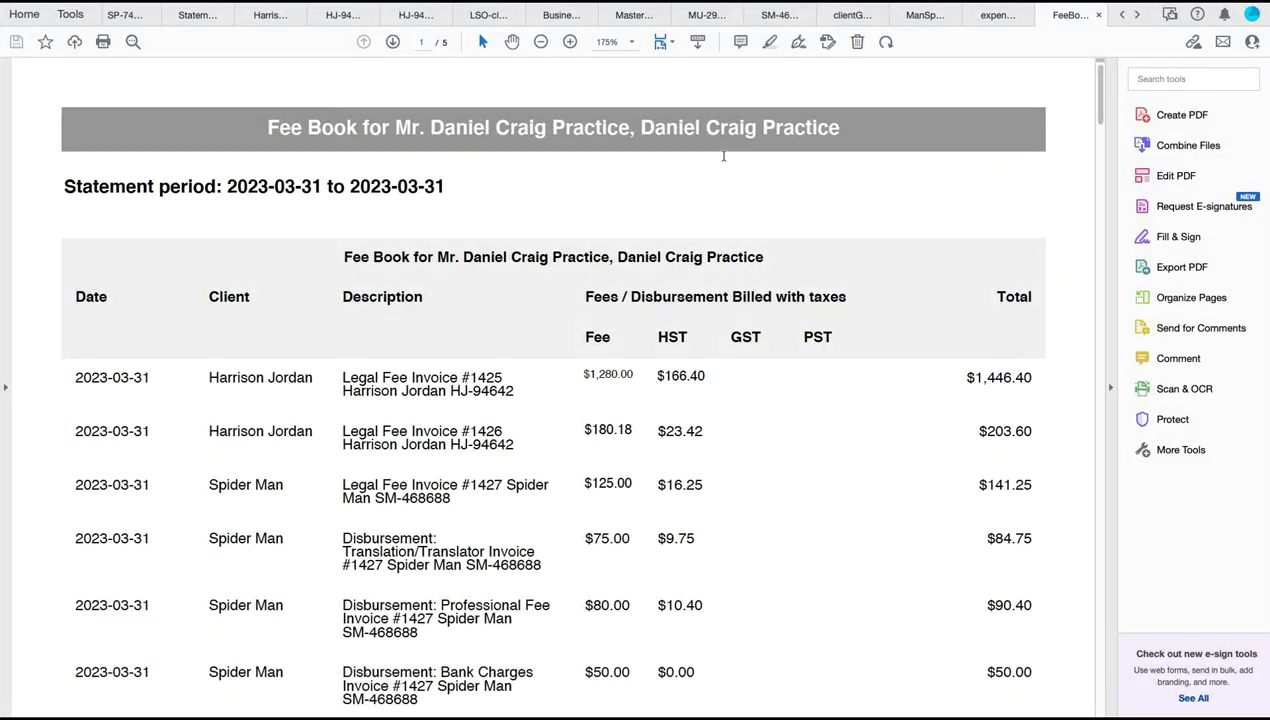
Examine the Fee Book's legal fee and disbursement lines with their taxes and totals.
scroll(723, 156, down, 2)
scroll(726, 162, down, 2)
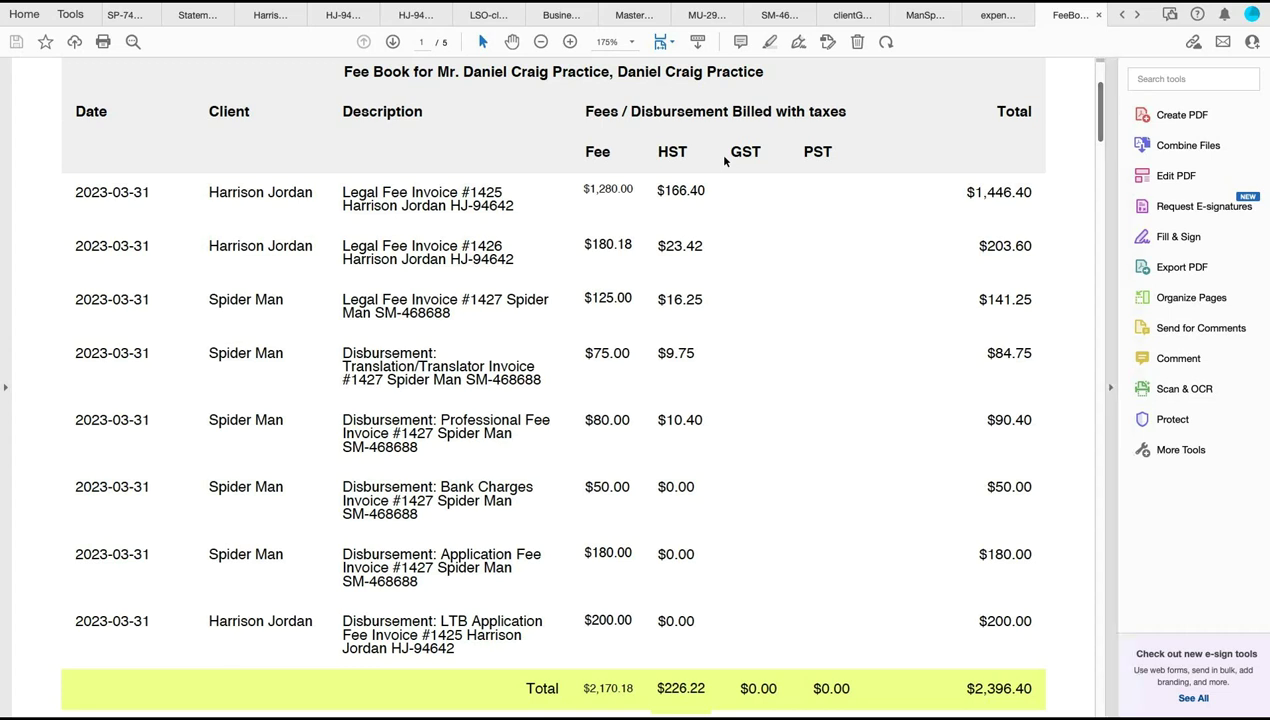
scroll(726, 162, down, 2)
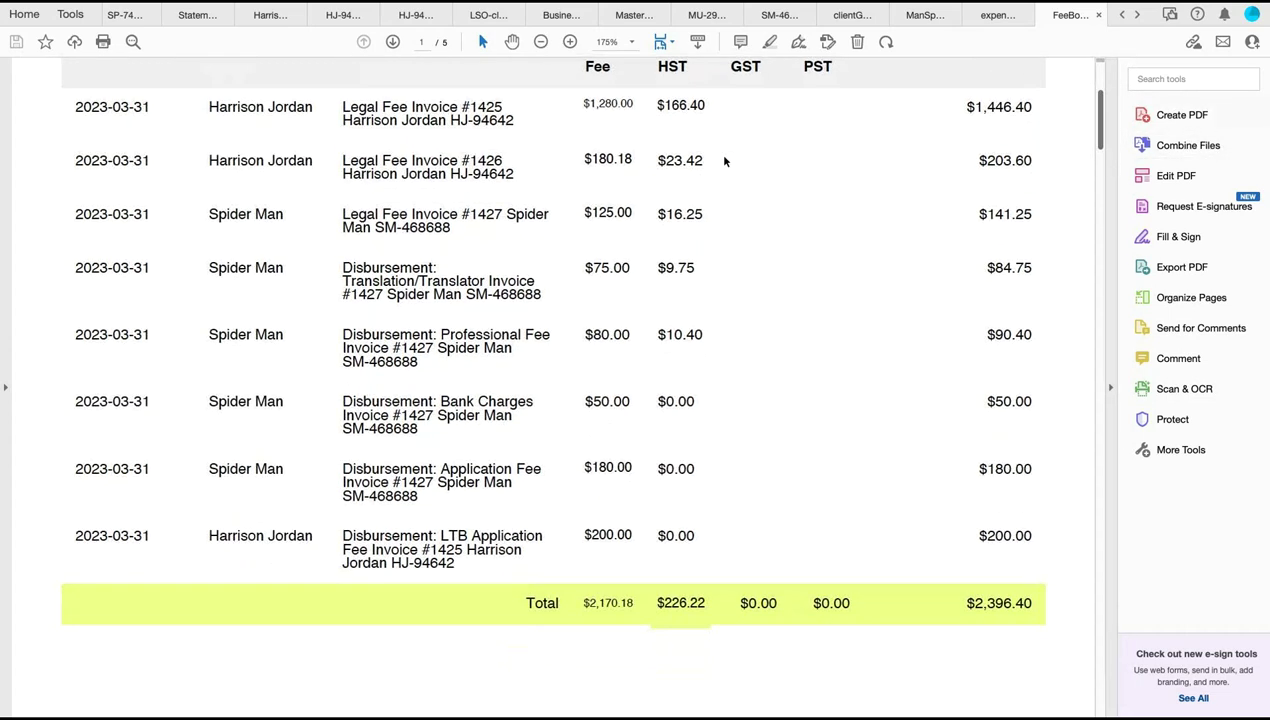
scroll(726, 162, down, 1)
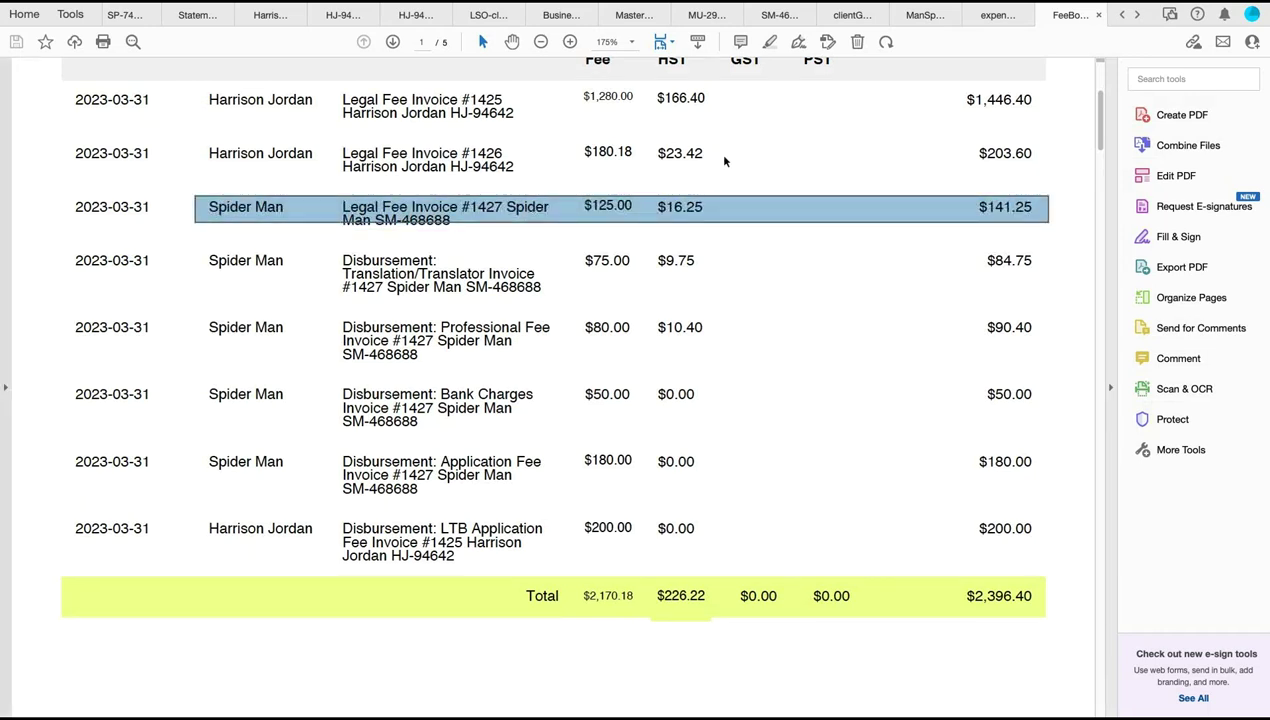
scroll(724, 156, up, 1)
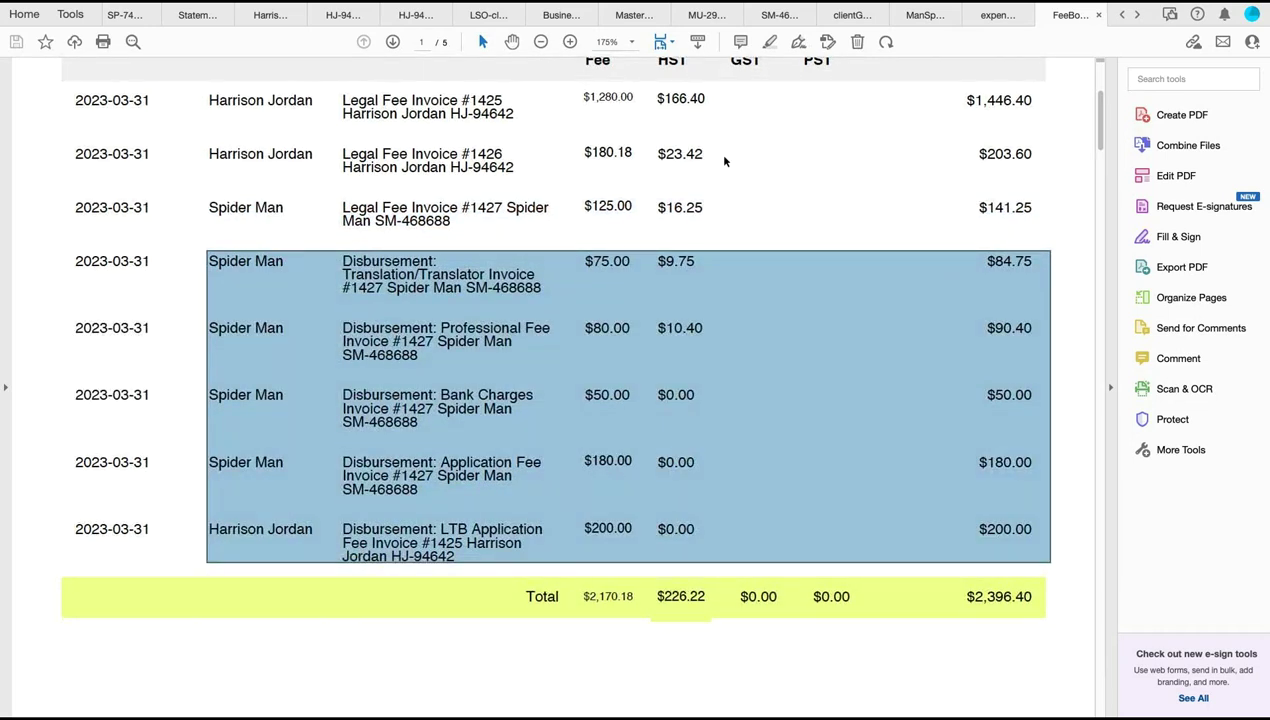
Bring up the Speeding Ticket invoice PDF and review its billed disbursements table on page 2.
key(super+Tab)
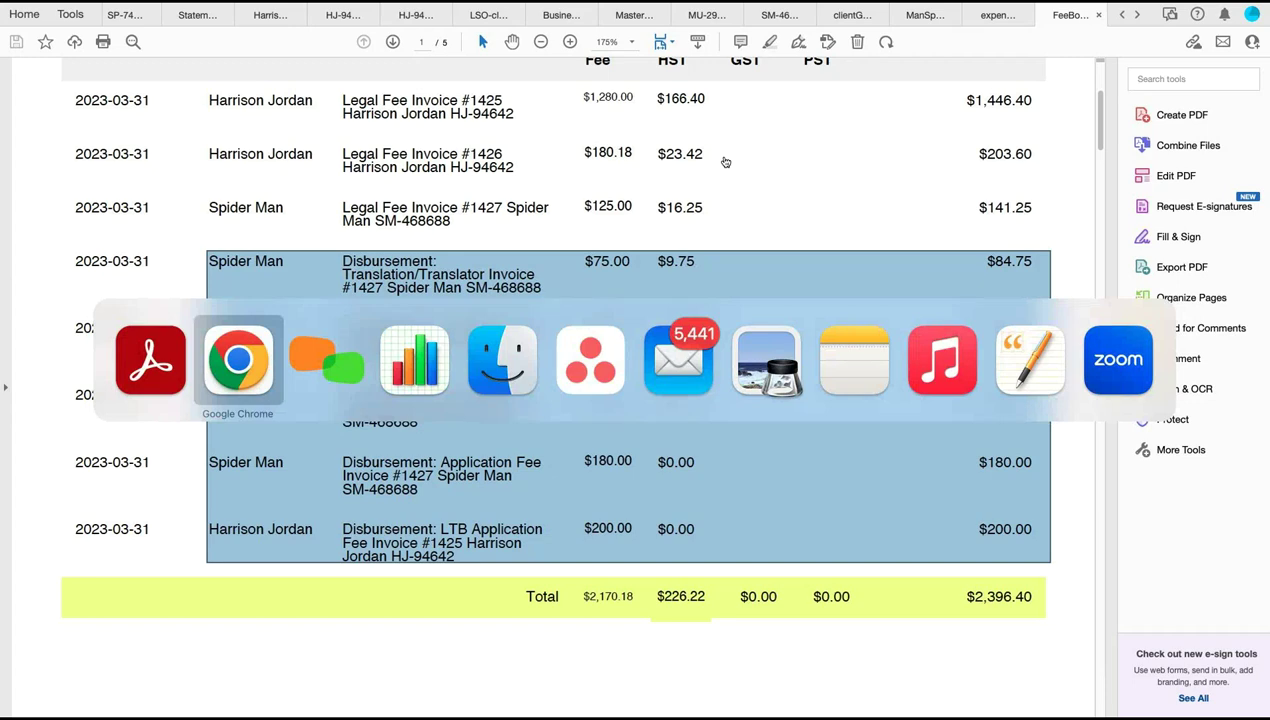
key(super+Tab)
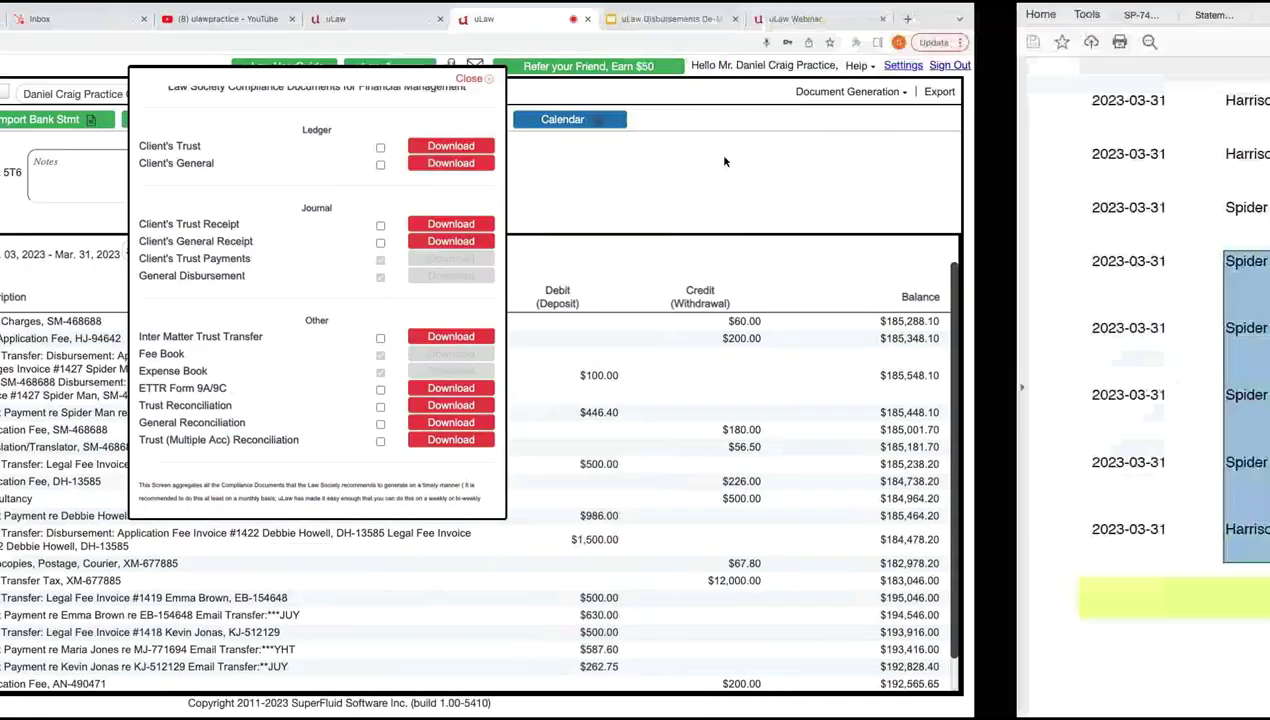
key(ctrl+shift+Tab)
key(ctrl+shift+Tab)
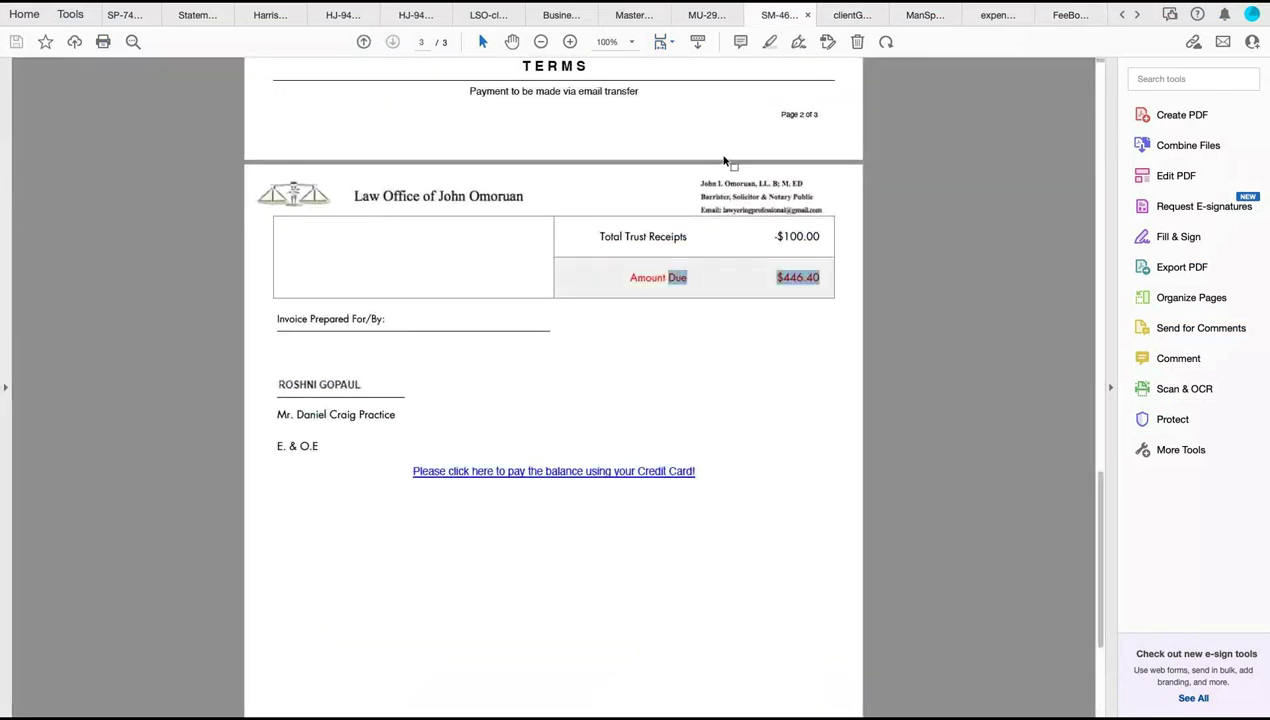
scroll(725, 161, up, 10)
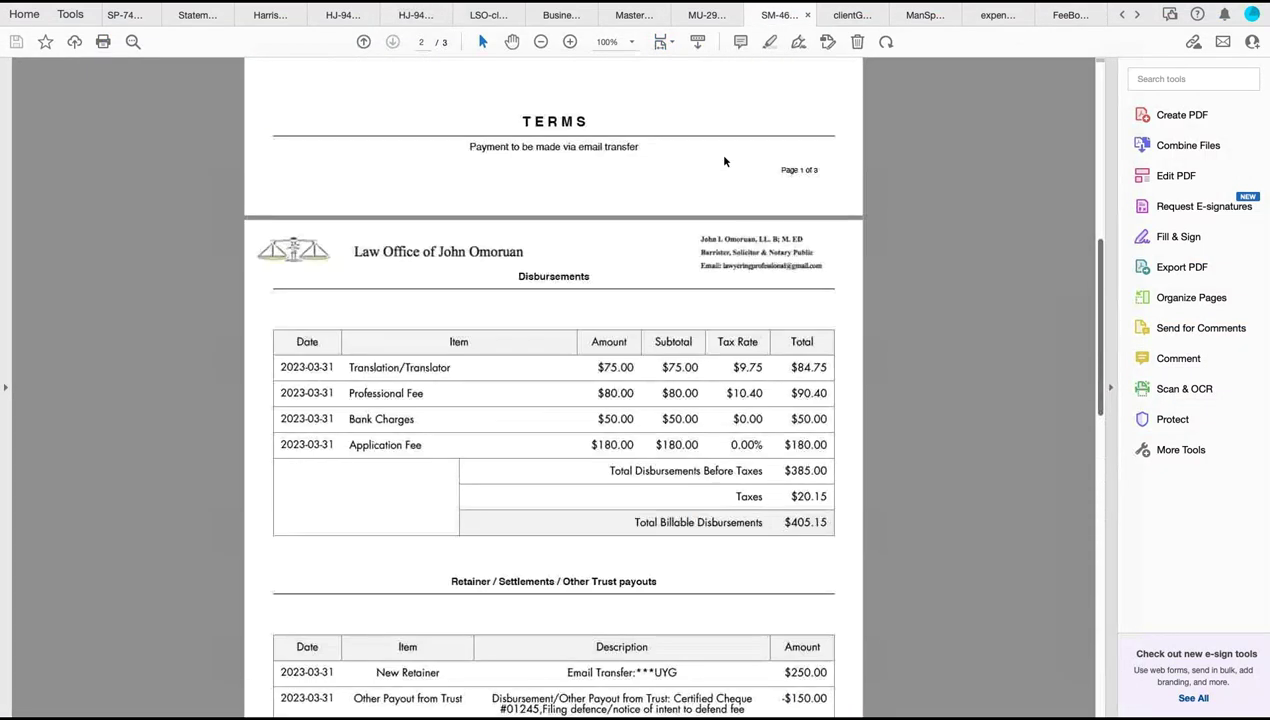
mouse_move(828, 520)
mouse_down()
mouse_move(309, 417)
mouse_move(281, 365)
mouse_up()
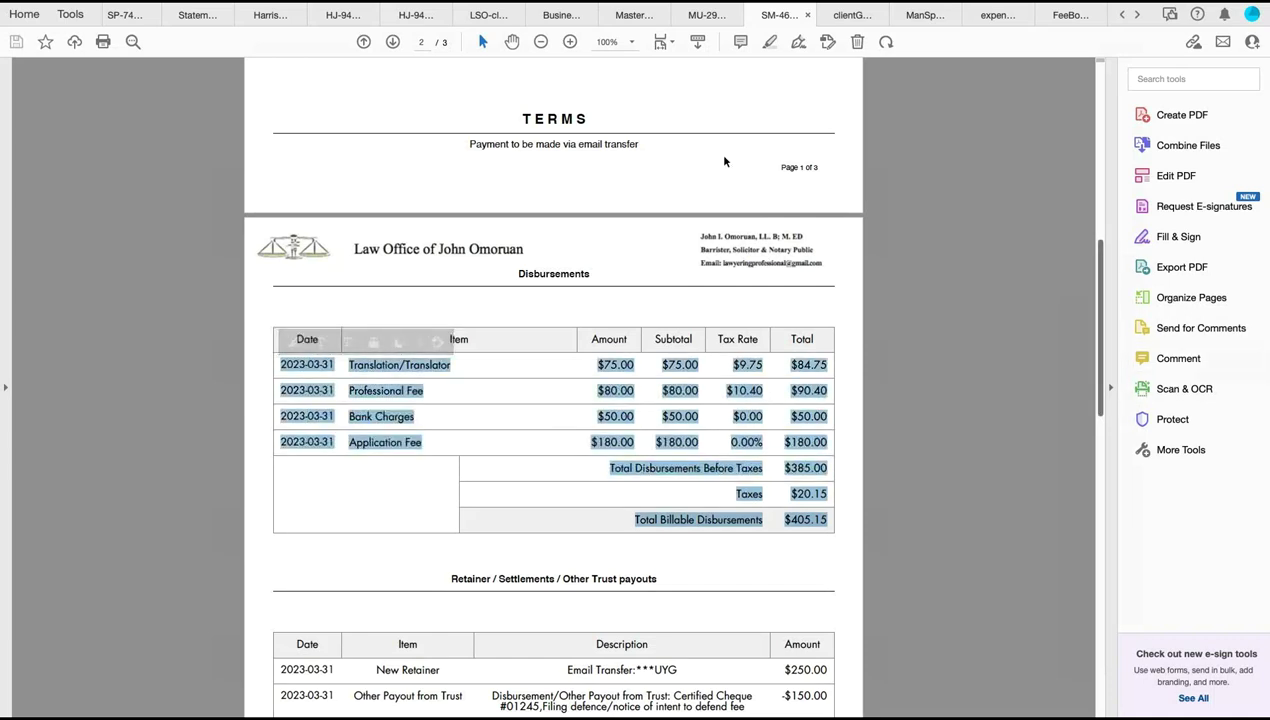
Review the invoice's retainer and trust payout entries and the legal consultation fee with taxes on page 1.
scroll(725, 161, down, 1)
scroll(725, 161, down, 4)
scroll(724, 158, down, 4)
drag(425, 293, 828, 357)
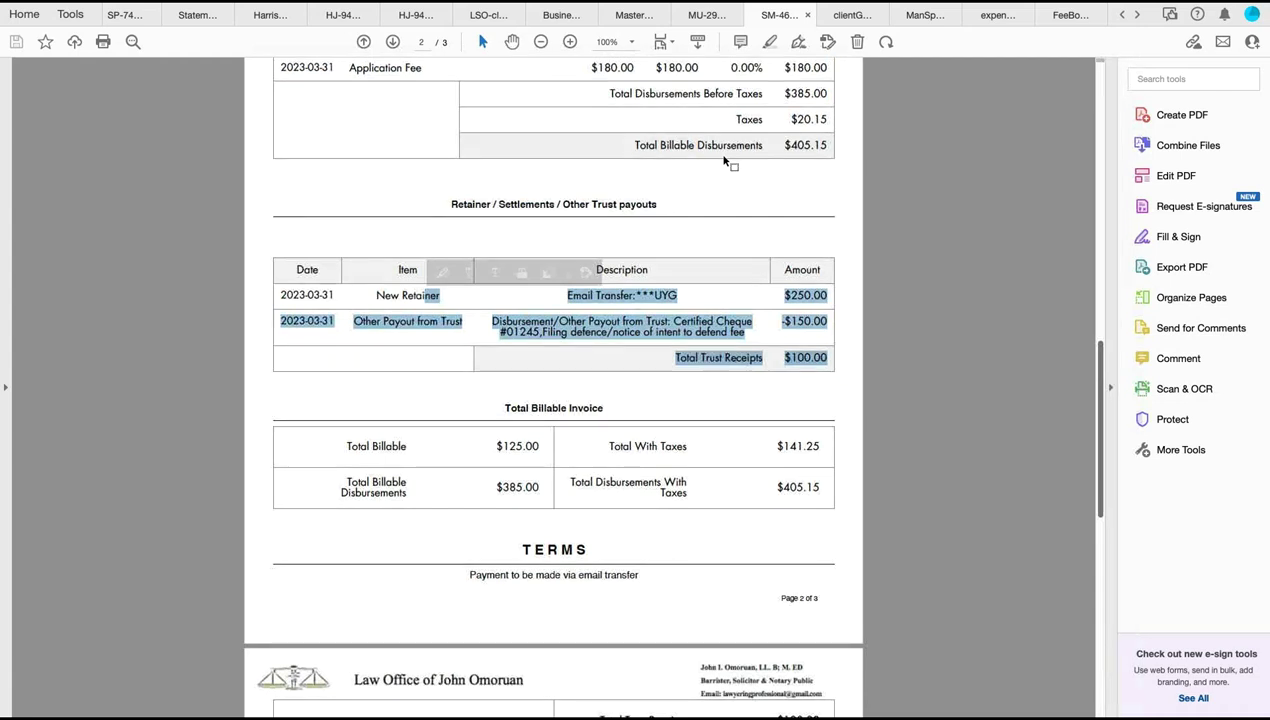
scroll(725, 161, up, 7)
scroll(725, 161, up, 9)
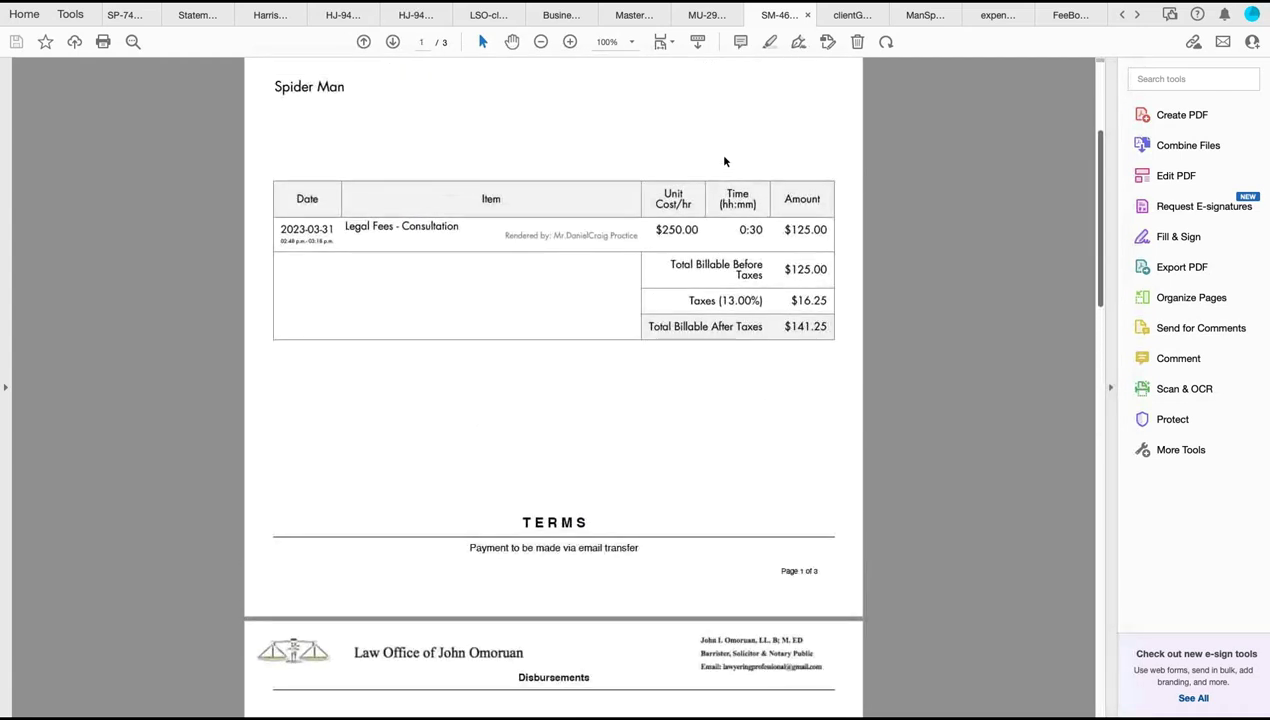
drag(828, 328, 436, 226)
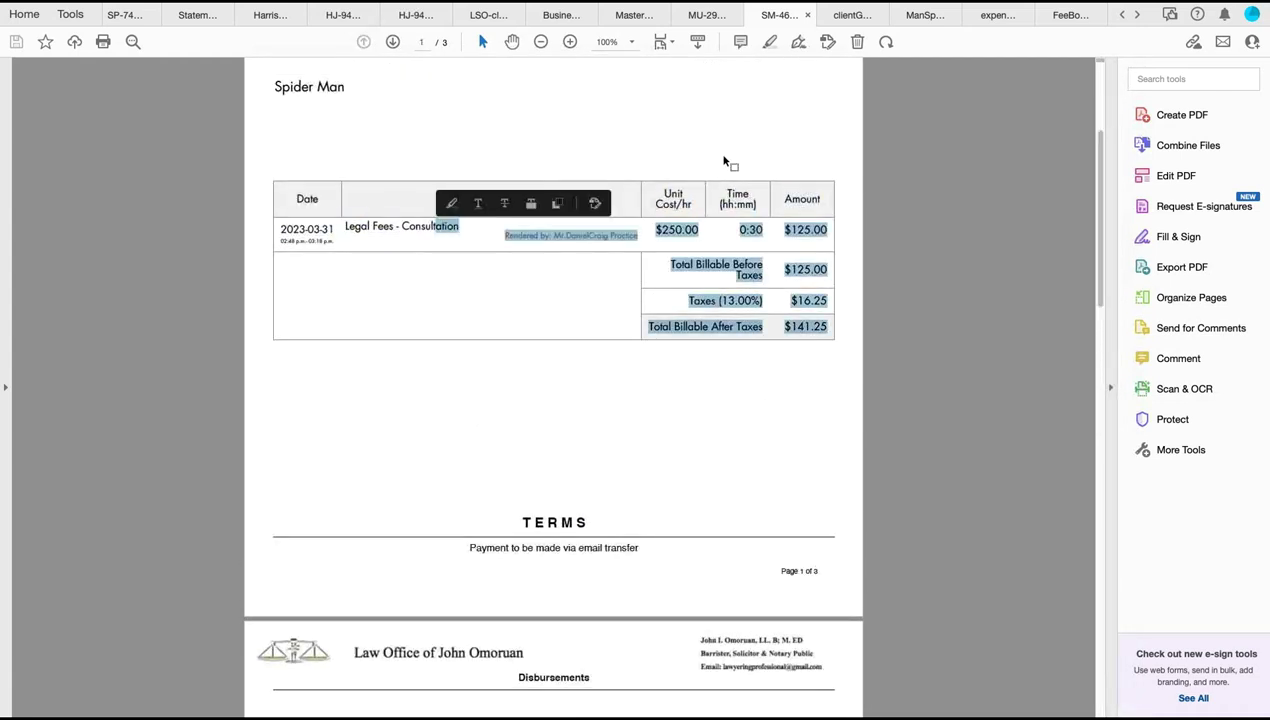
Return to the Fee Book PDF and check the Speeding Ticket client's legal fee and disbursement rows against the invoice.
click(1071, 15)
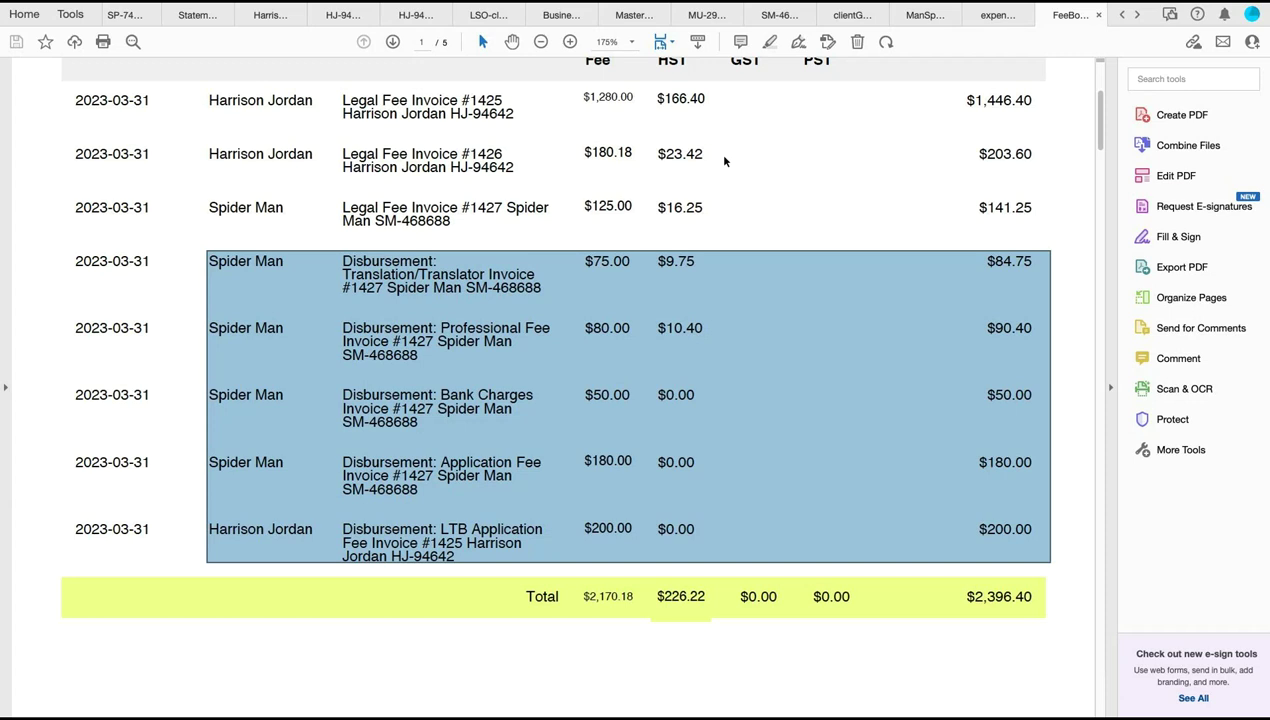
click(725, 161)
drag(724, 160, 724, 156)
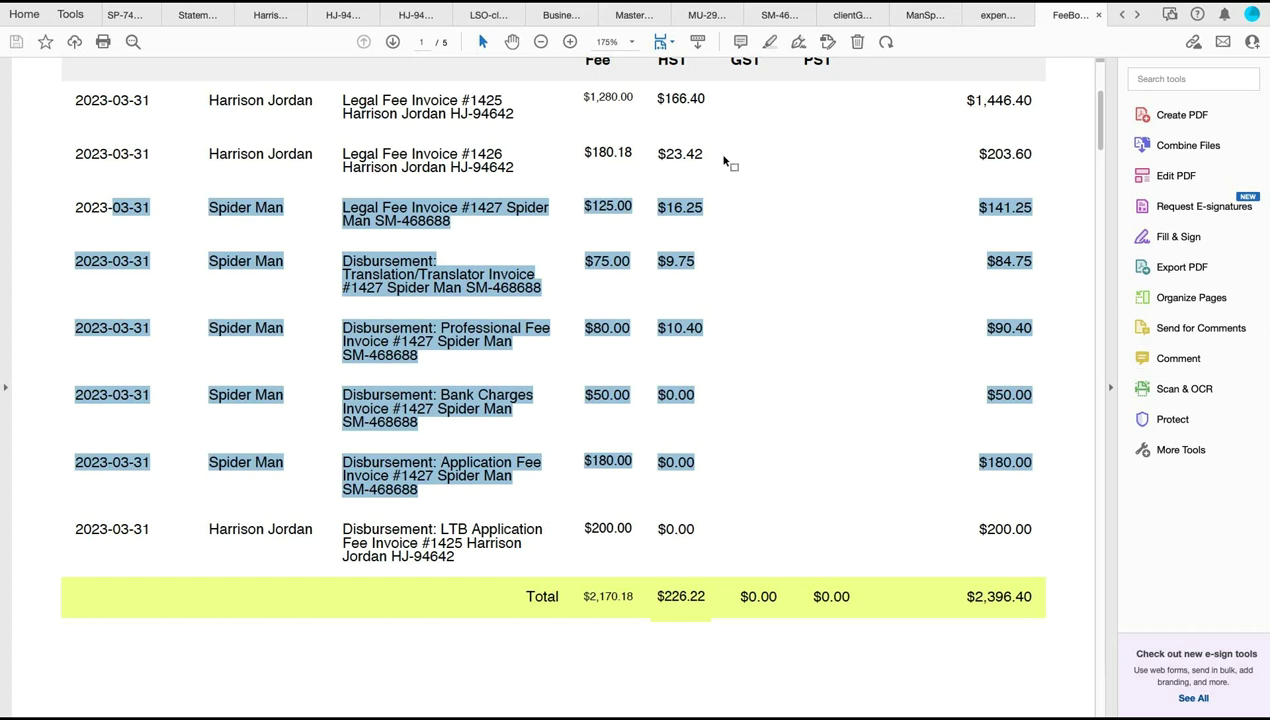
scroll(725, 160, up, 5)
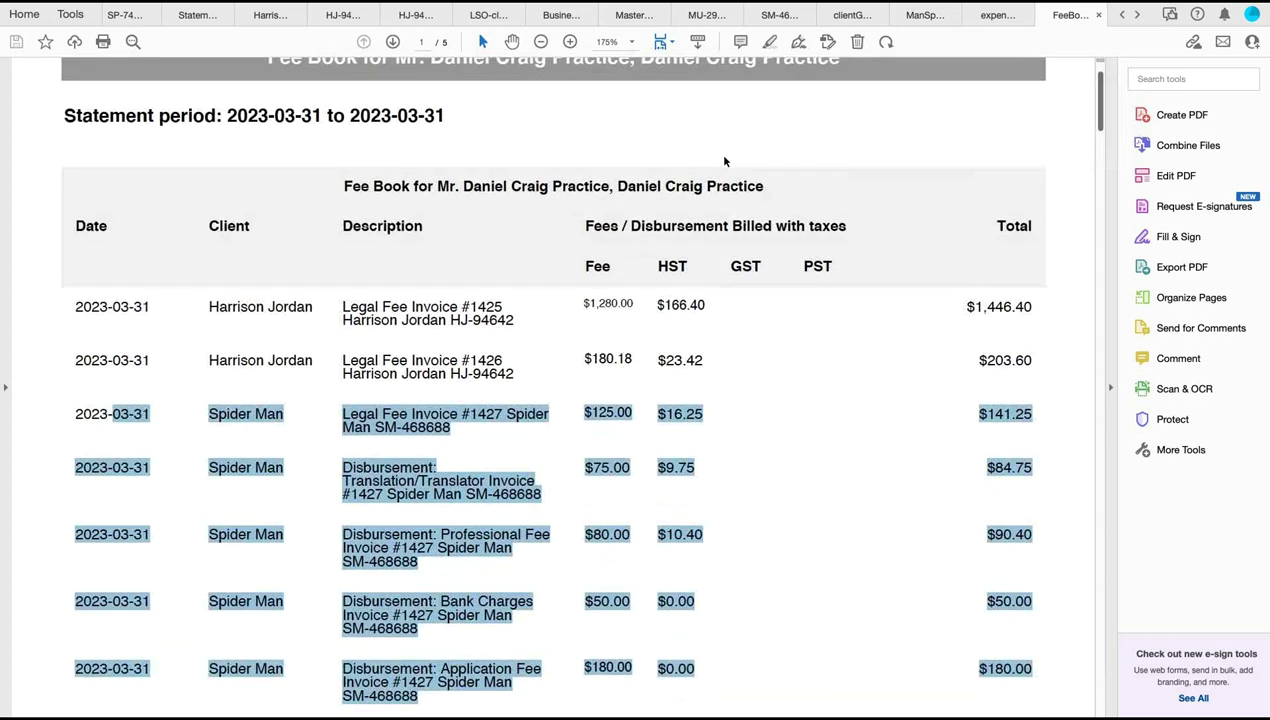
scroll(725, 160, down, 2)
scroll(725, 160, down, 2)
scroll(725, 160, up, 3)
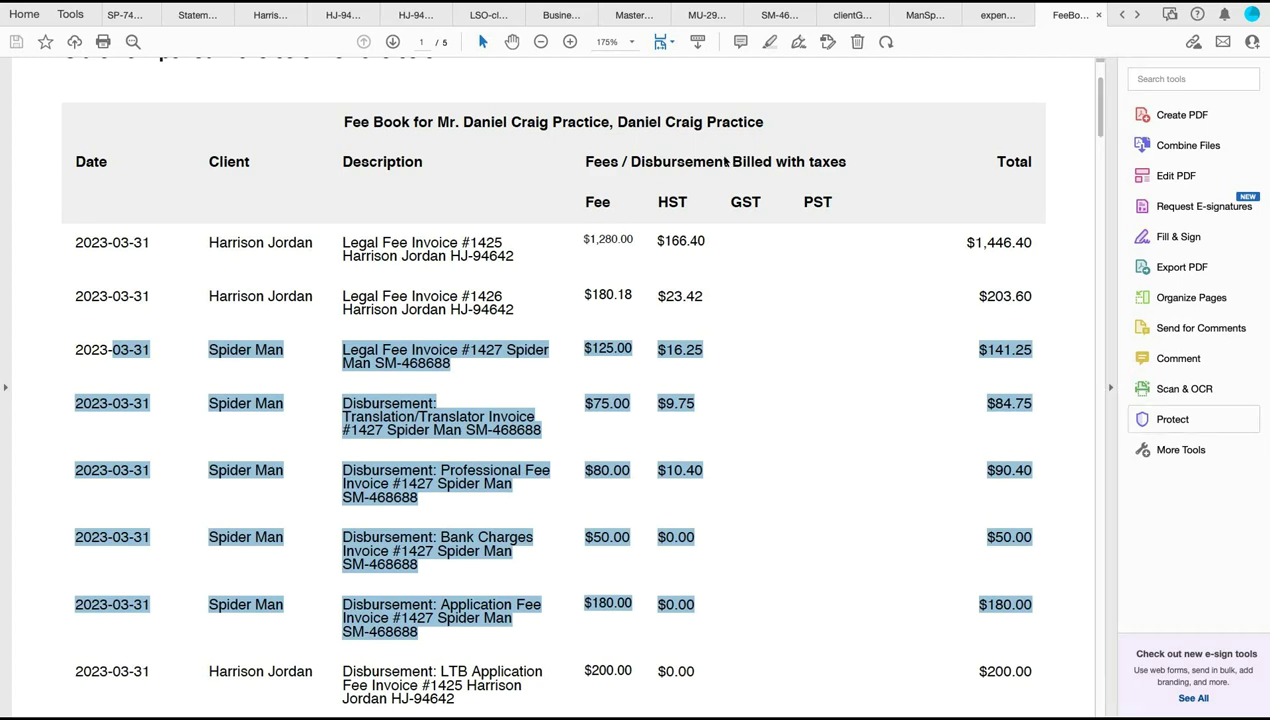
Switch to the uLaw Disbursements De-Mystified presentation in Google Slides and start the slideshow from the first slide.
key(super+Tab)
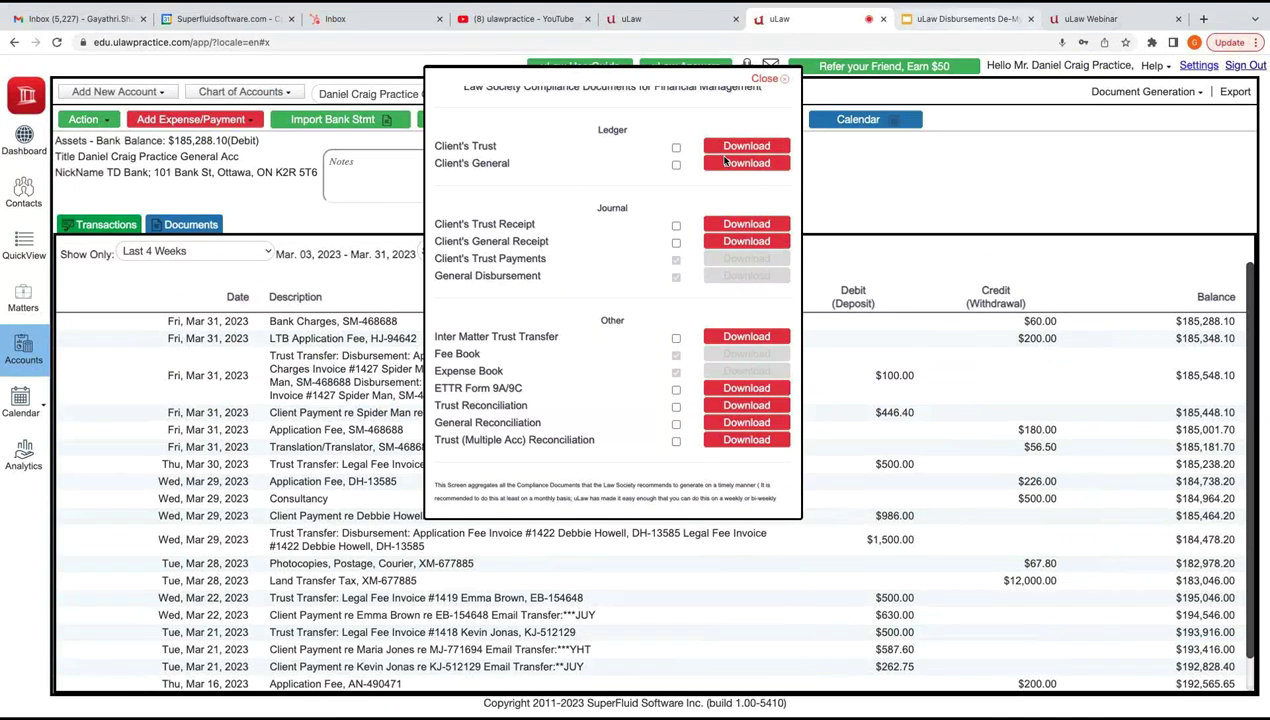
key(ctrl+Tab)
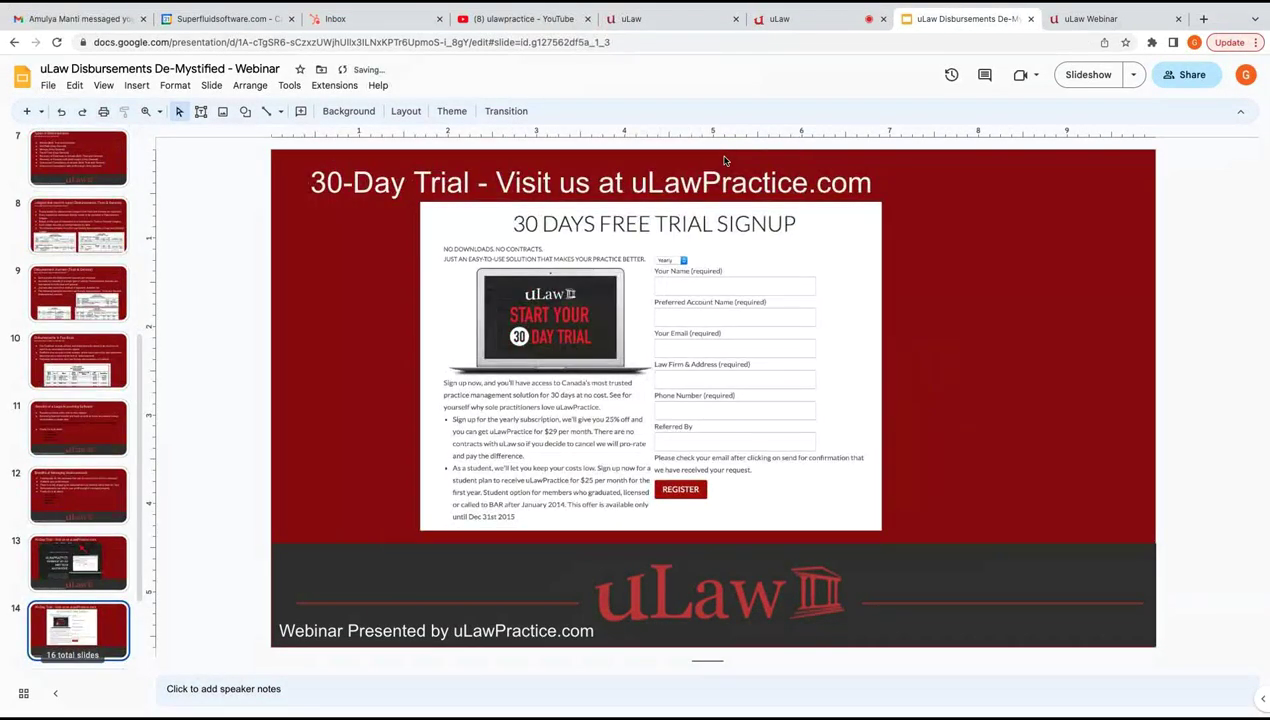
key(Up)
key(Up)
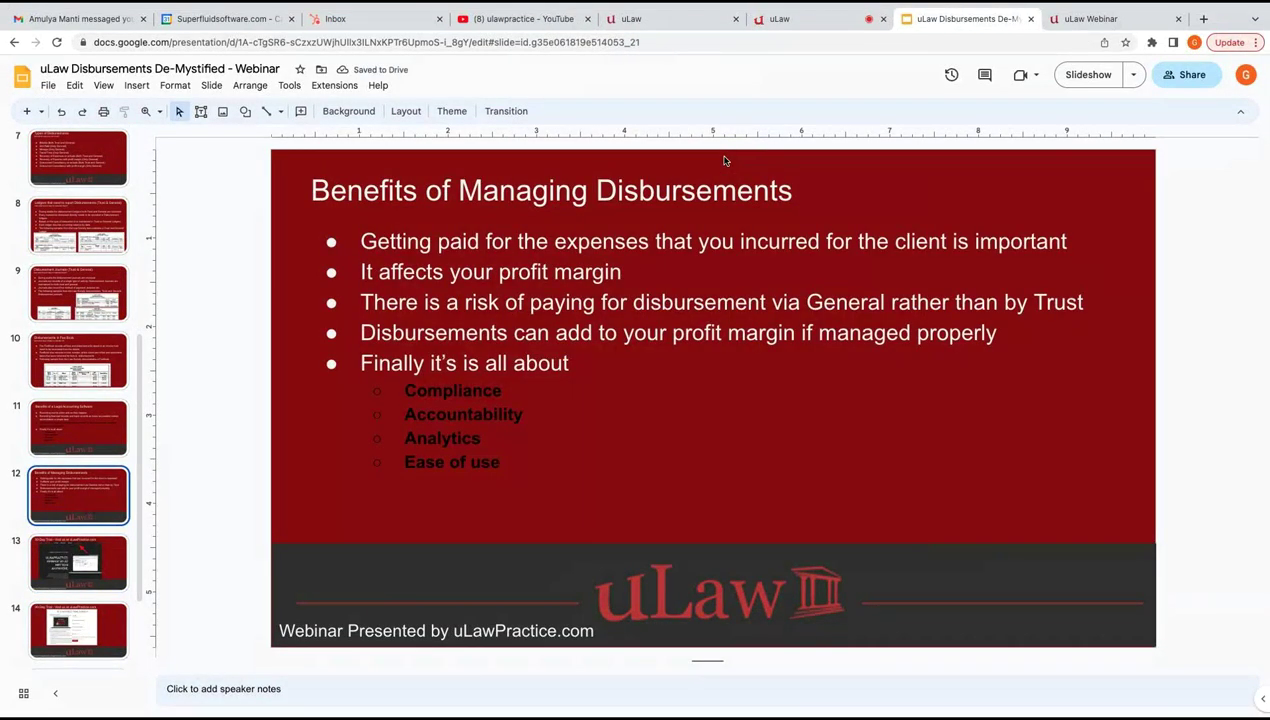
key(Up)
key(Up)
key(Up)
key(Up)
key(Up)
key(Up)
key(Up)
key(Up)
key(Up)
key(Up)
key(Up)
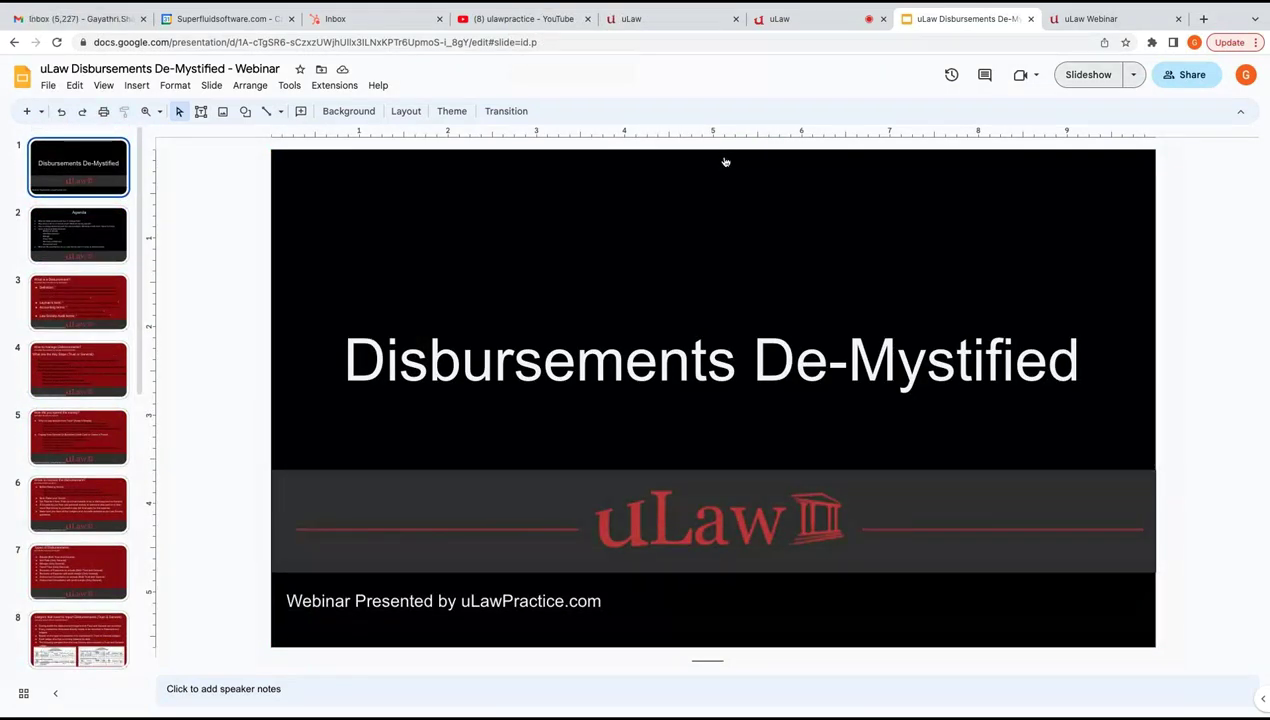
key(super+shift+Return)
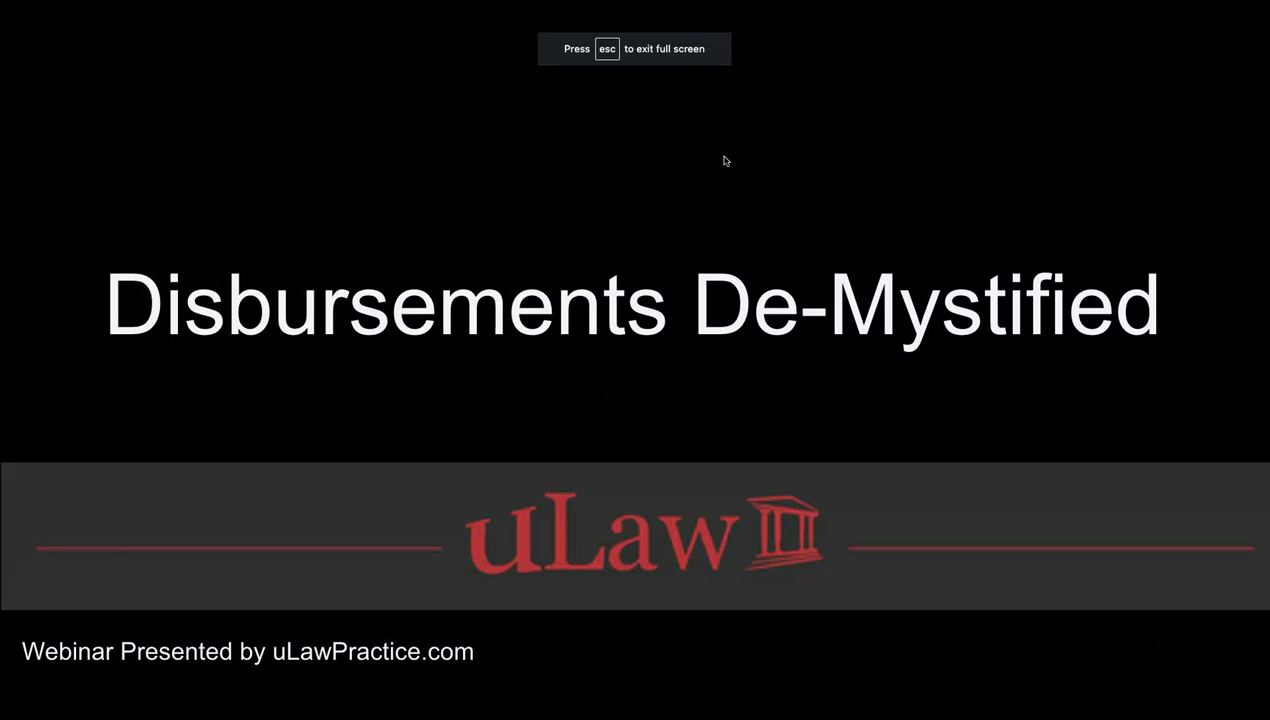